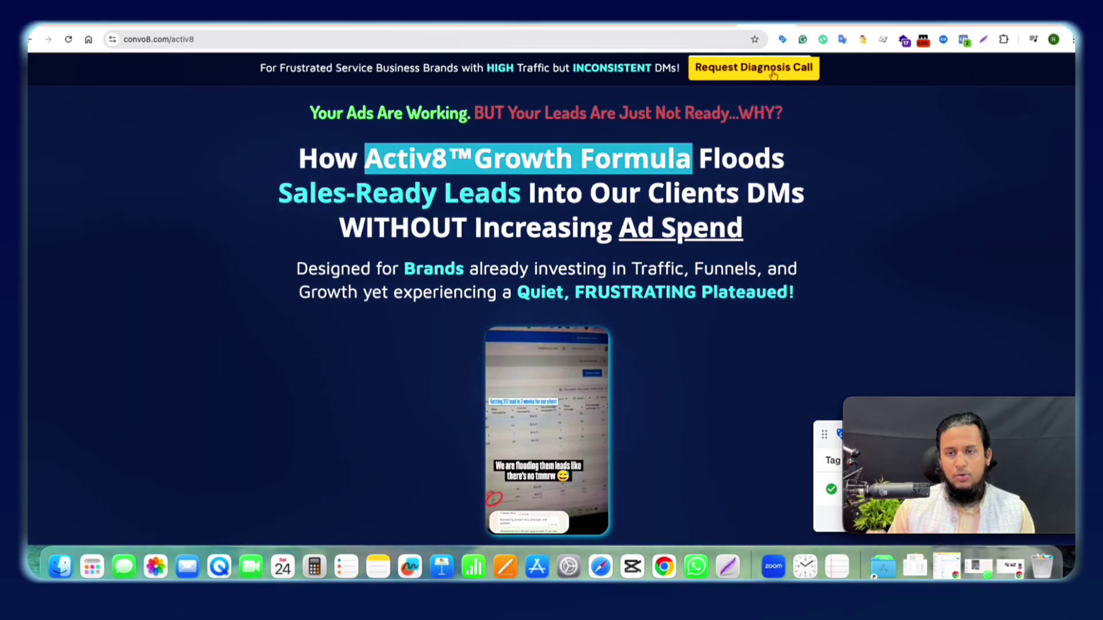
Step: Open the Request Diagnosis Call booking form on convo8.com/activ8, collapse the Tag Assistant badge and move it up to reach the calendar
left_click(735, 75)
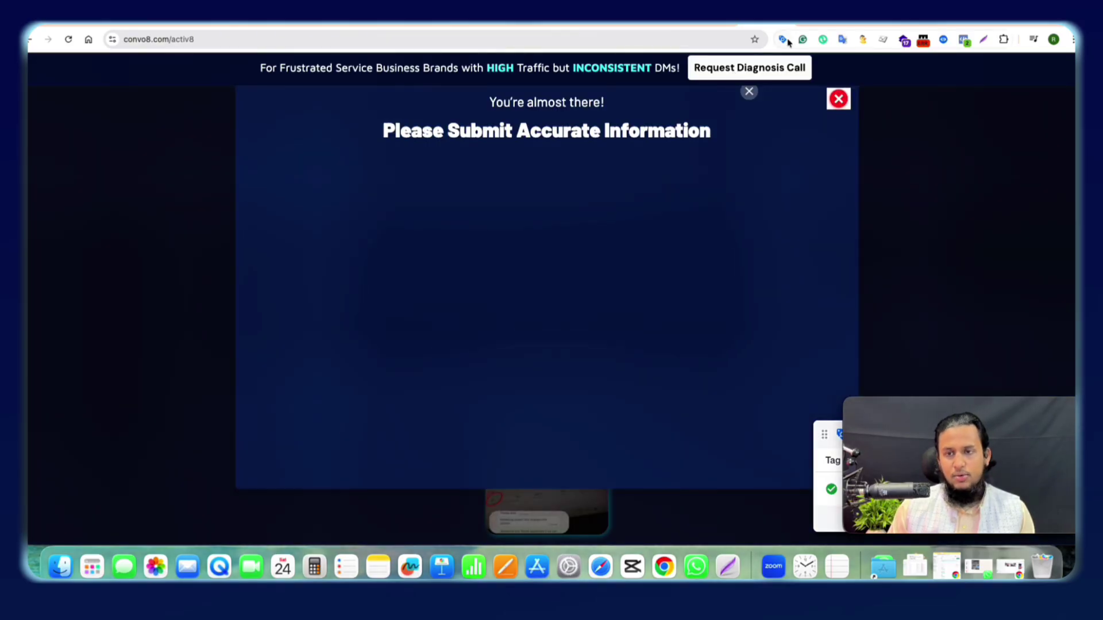
left_click(808, 26)
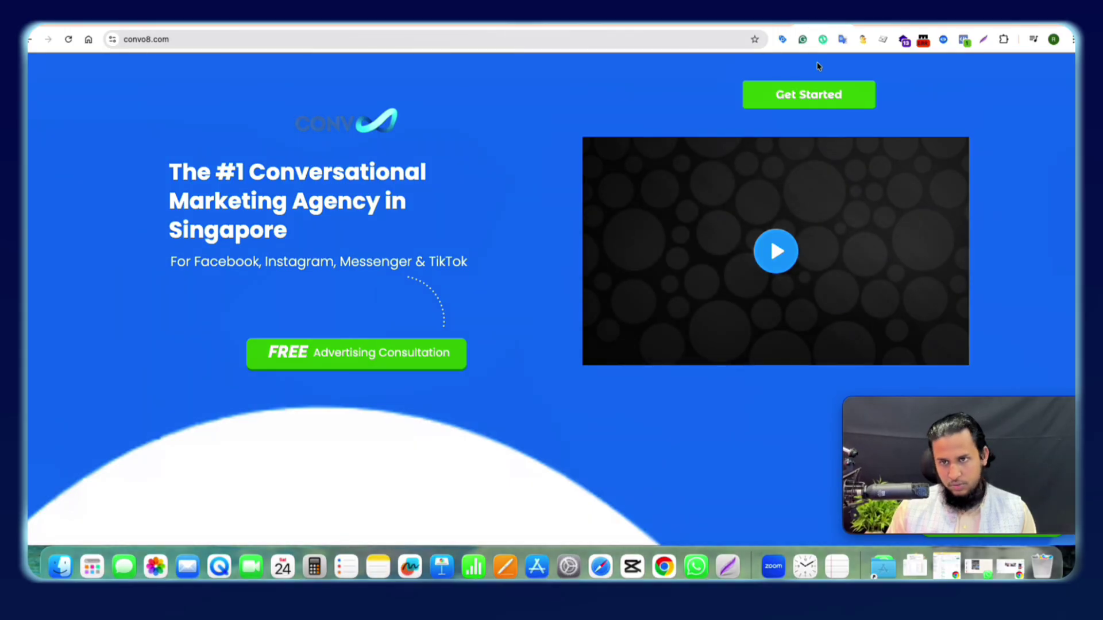
left_click(758, 26)
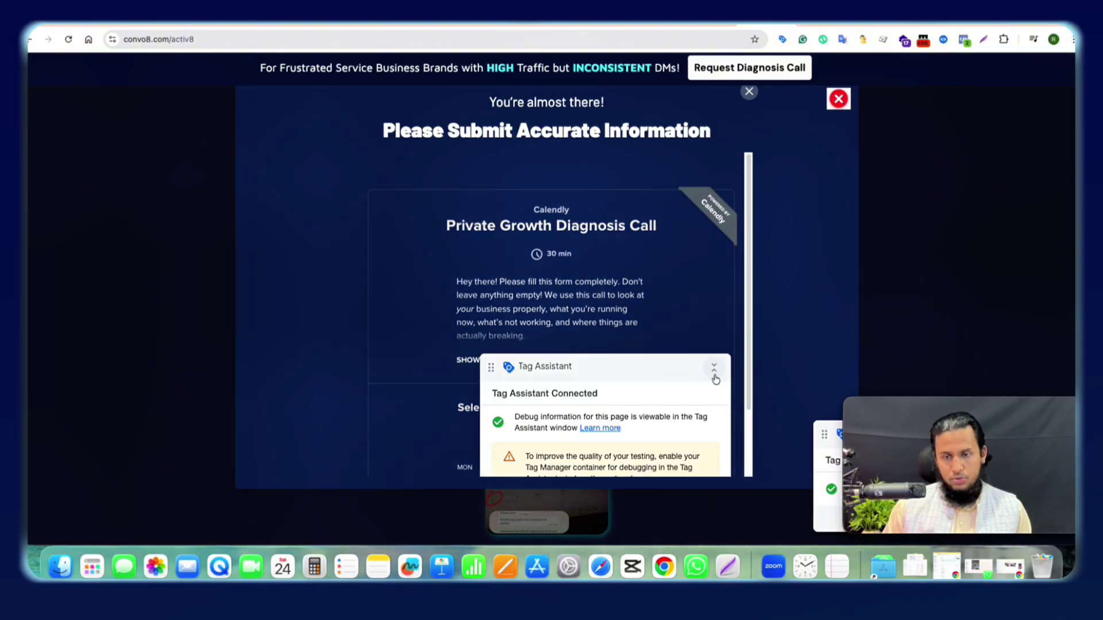
left_click(713, 372)
left_click_drag(672, 374, 645, 258)
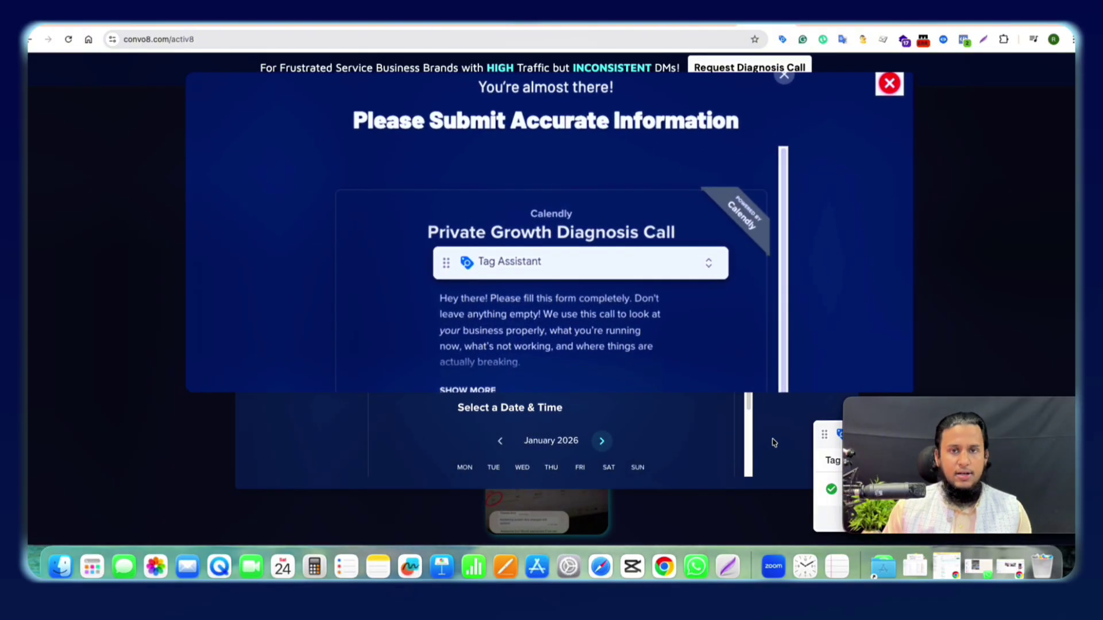
left_click_drag(746, 297, 747, 333)
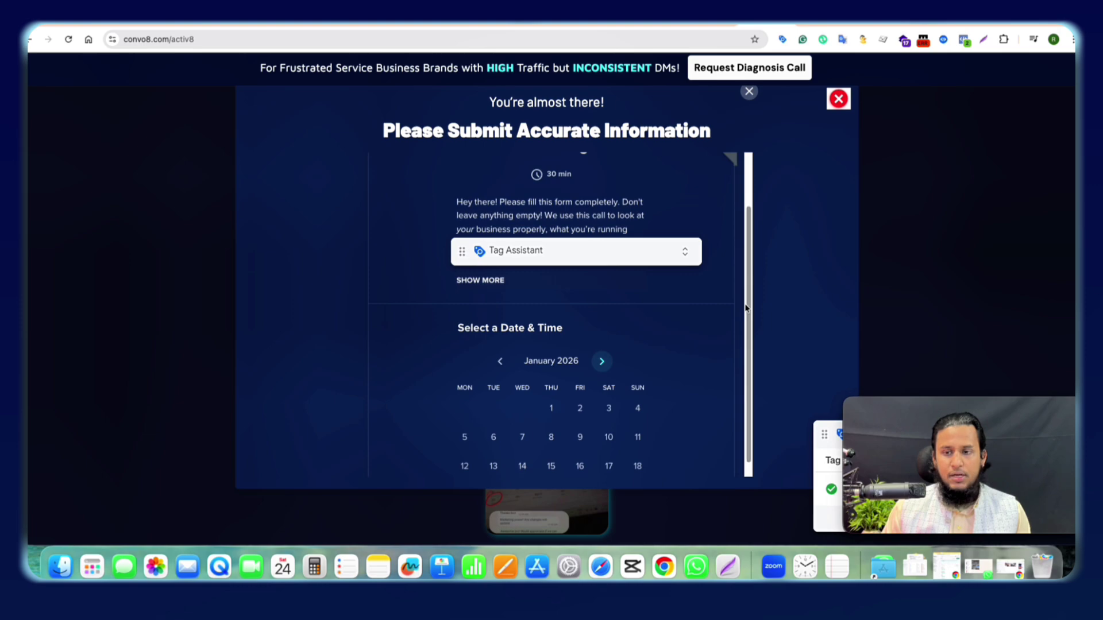
left_click_drag(748, 303, 746, 315)
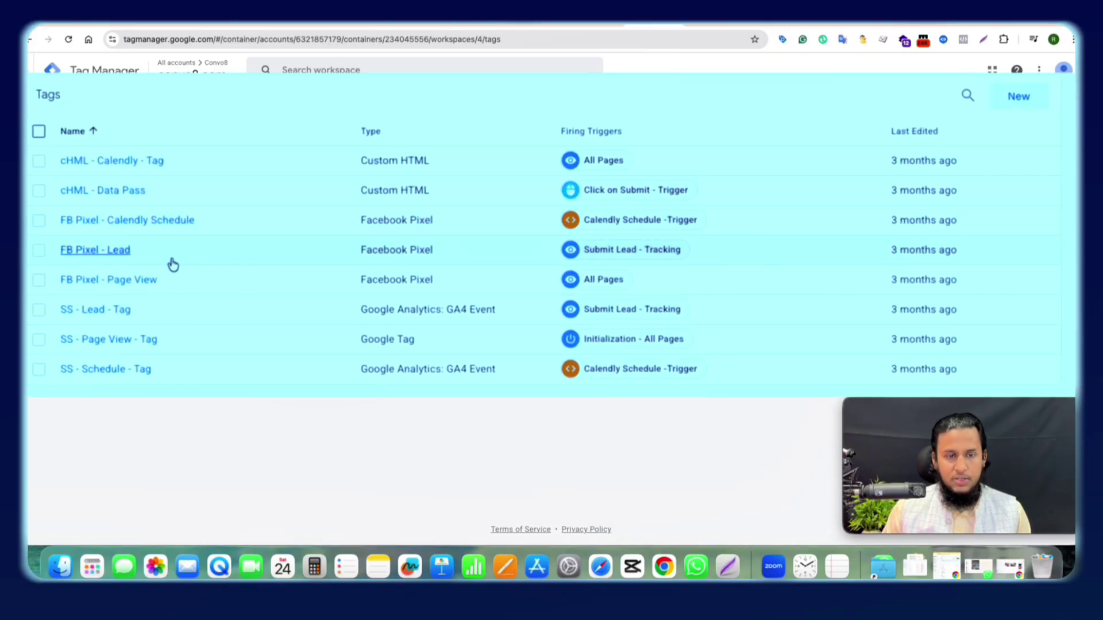
Step: Review the FB Pixel - Lead and FB Pixel - Calendly Schedule tags in the Tag Manager tag list, leaving them unselected
left_click(40, 253)
left_click(40, 253)
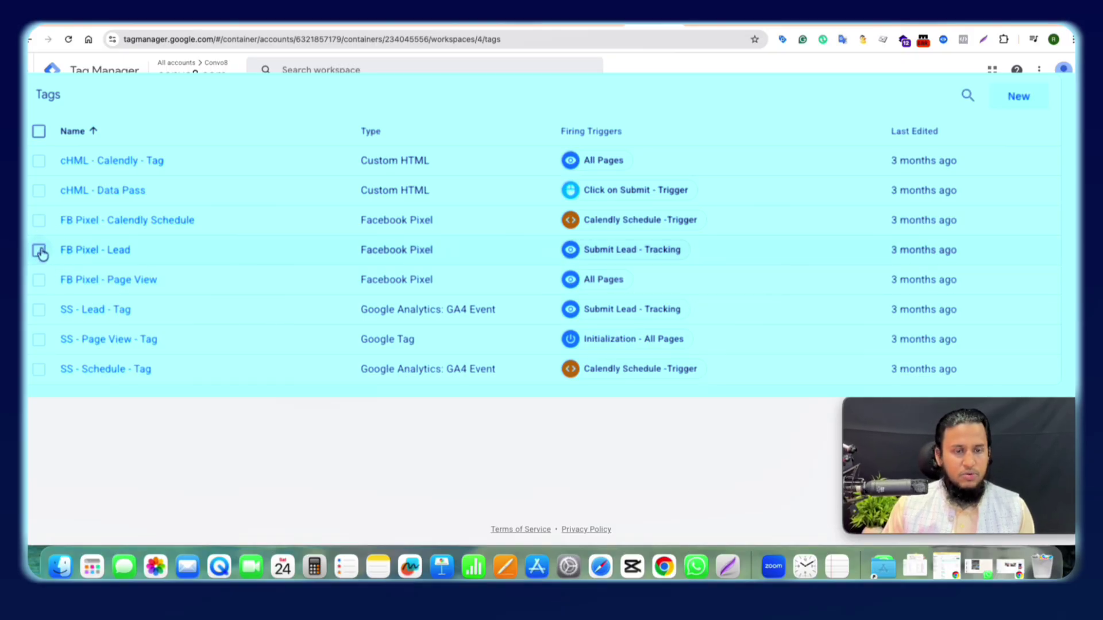
left_click(39, 221)
left_click(38, 227)
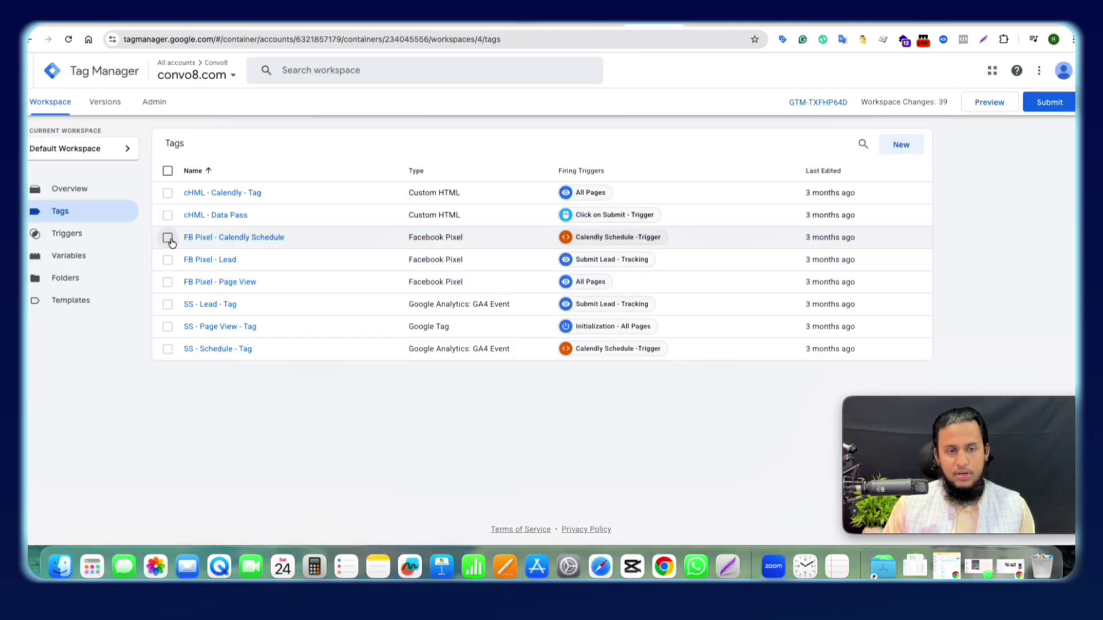
left_click(39, 220)
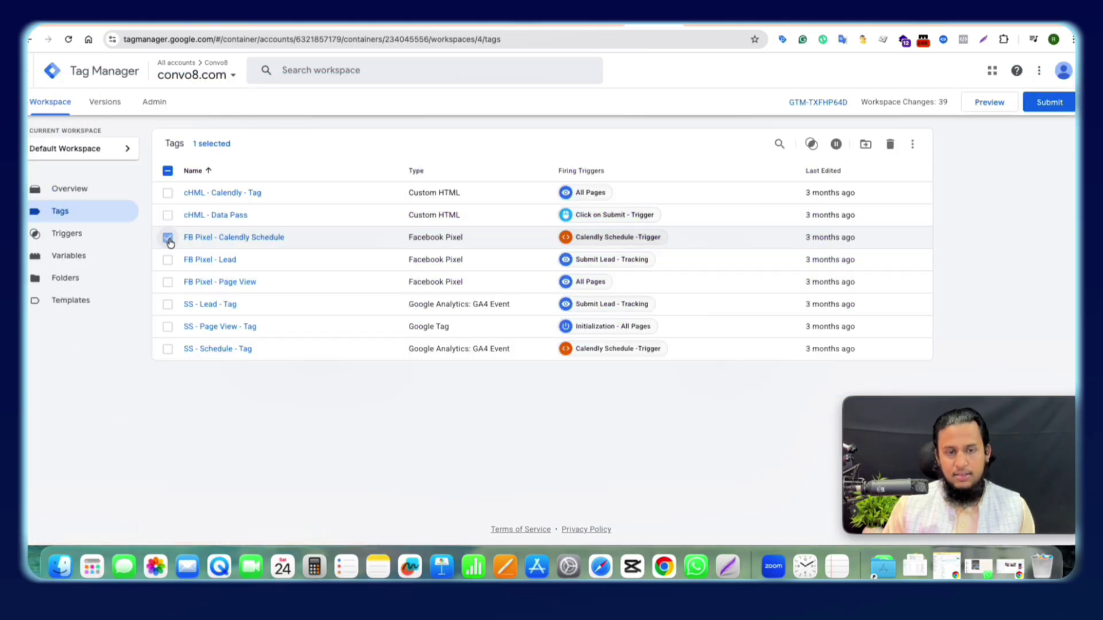
left_click(168, 239)
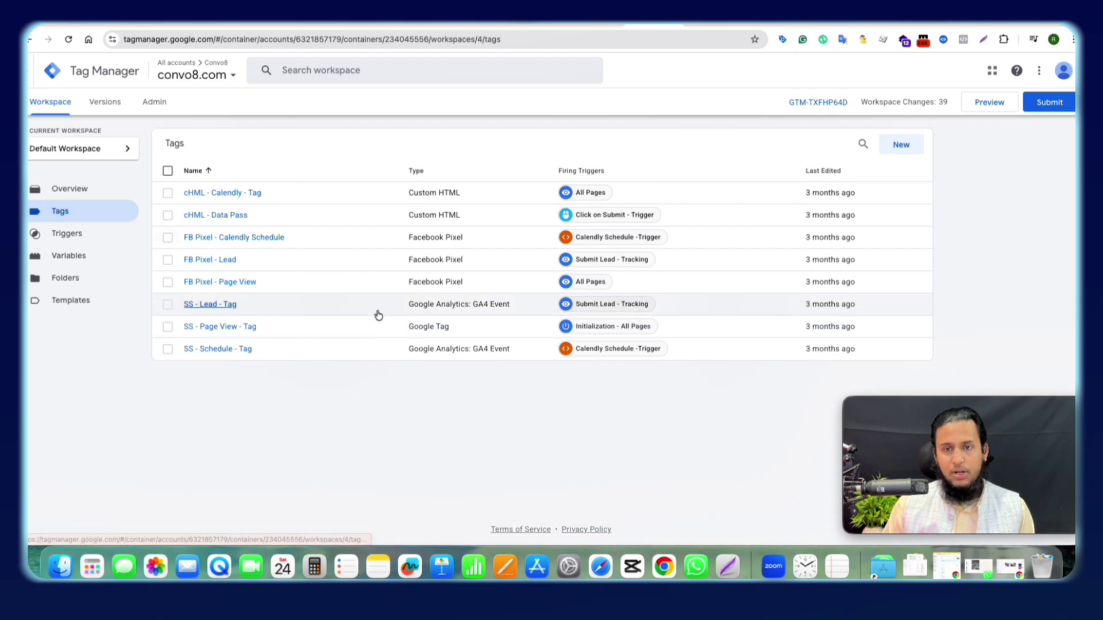
Step: Choose the 9:00am slot on Saturday, January 31, 2026 in the Calendly booking form and continue to the details form
left_click(770, 26)
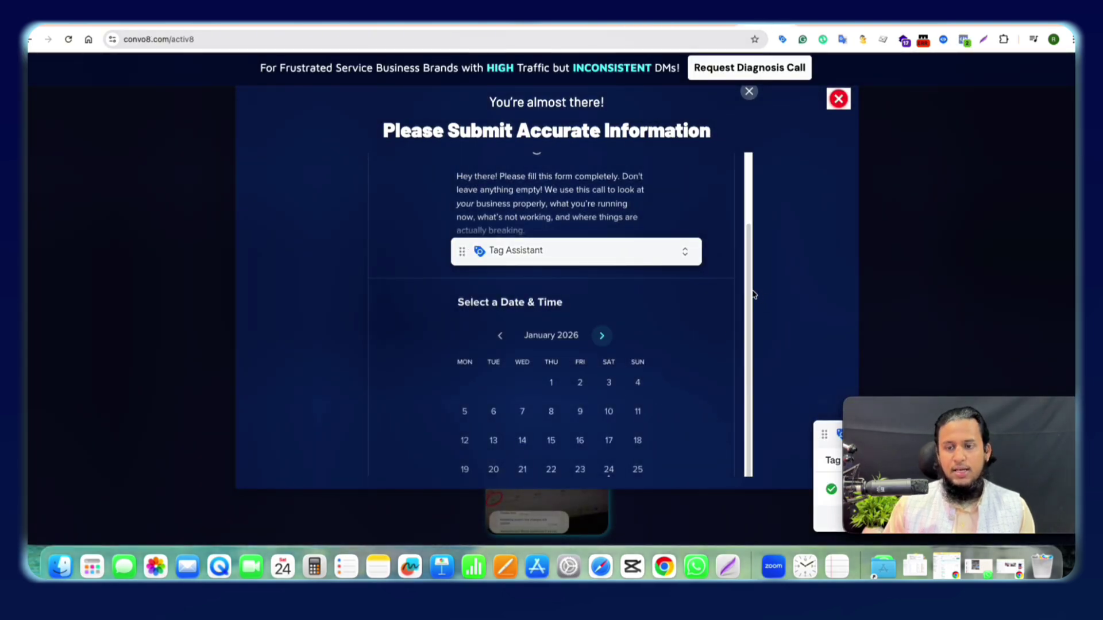
left_click_drag(747, 288, 744, 394)
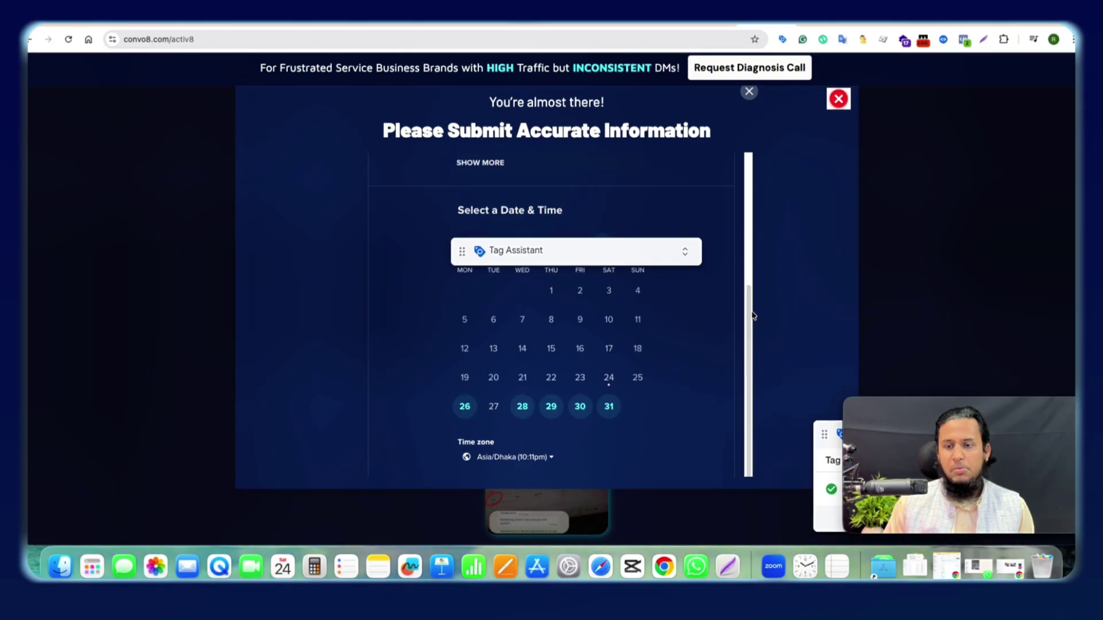
mouse_move(752, 314)
left_mouse_down()
mouse_move(752, 267)
mouse_move(752, 324)
left_mouse_up()
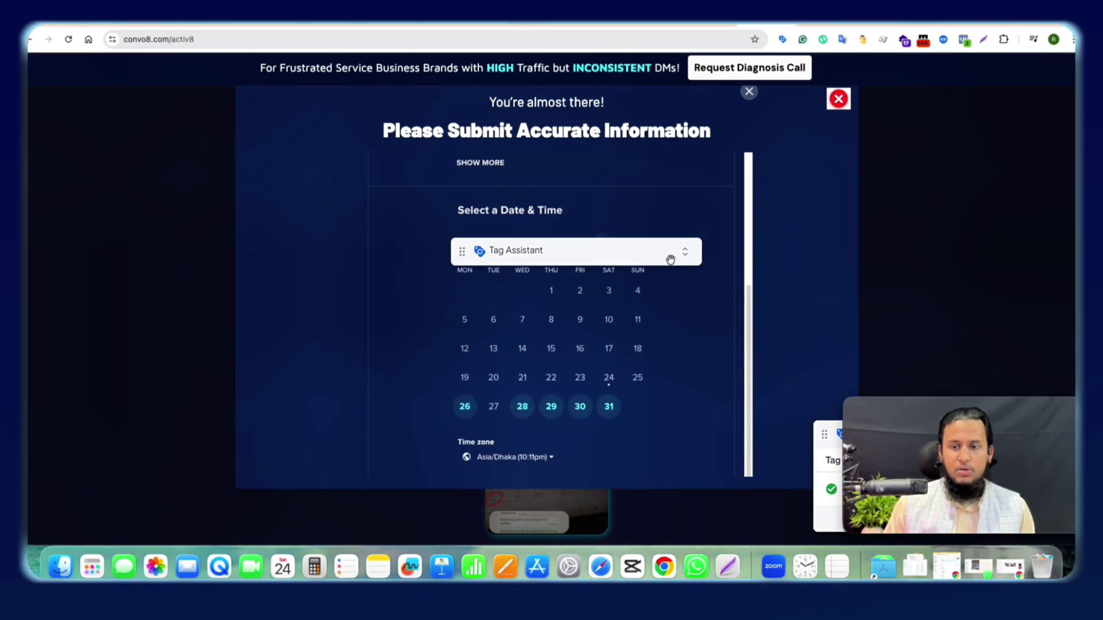
left_click_drag(671, 259, 671, 207)
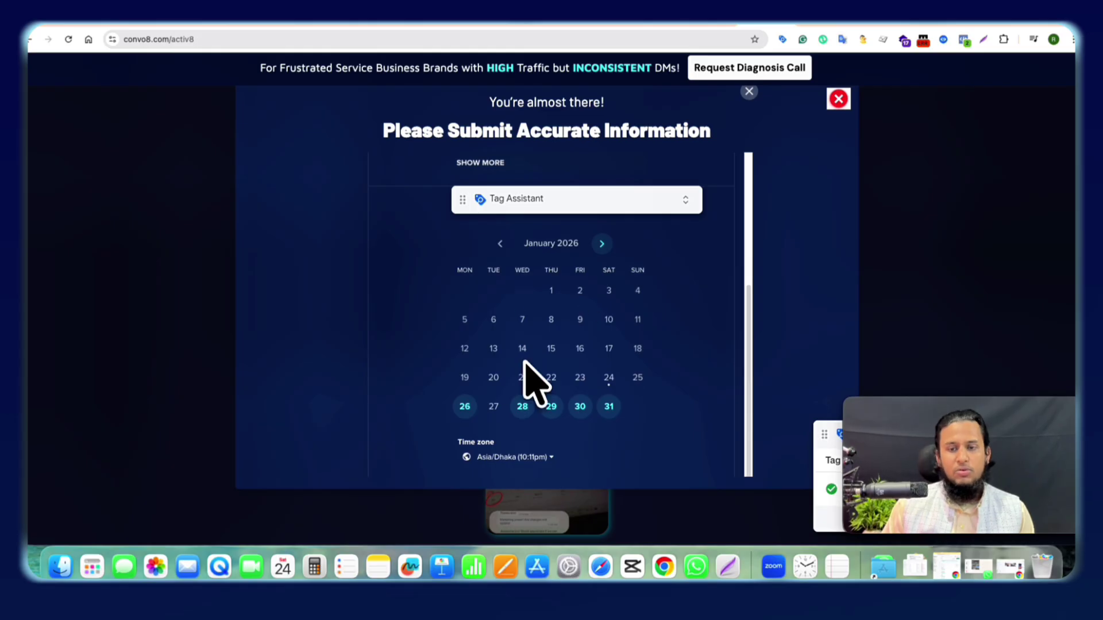
left_click(610, 407)
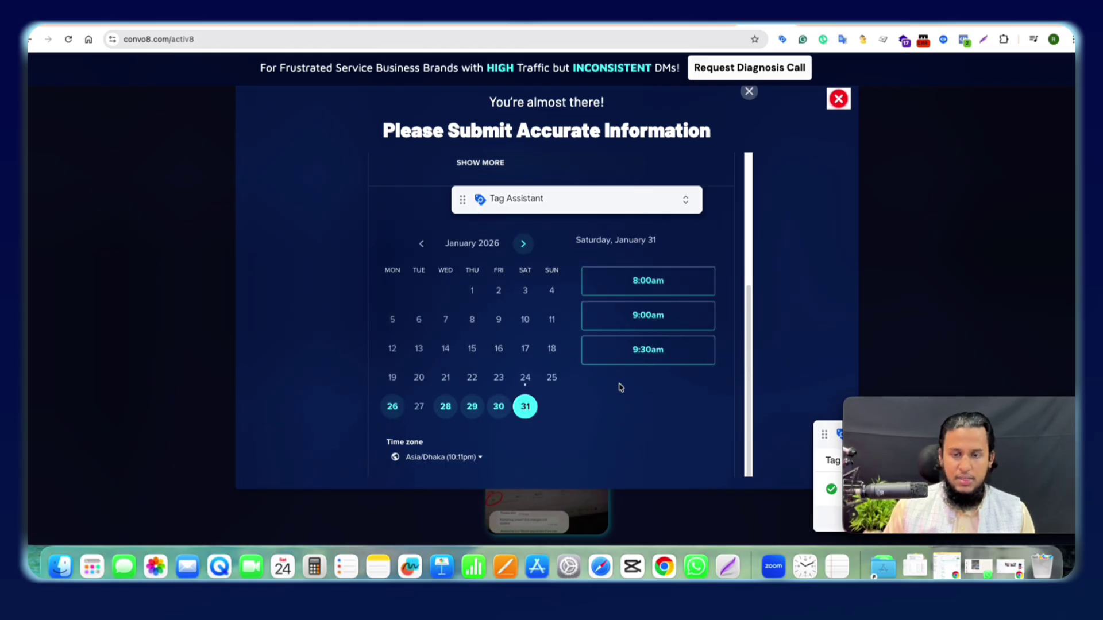
left_click(642, 293)
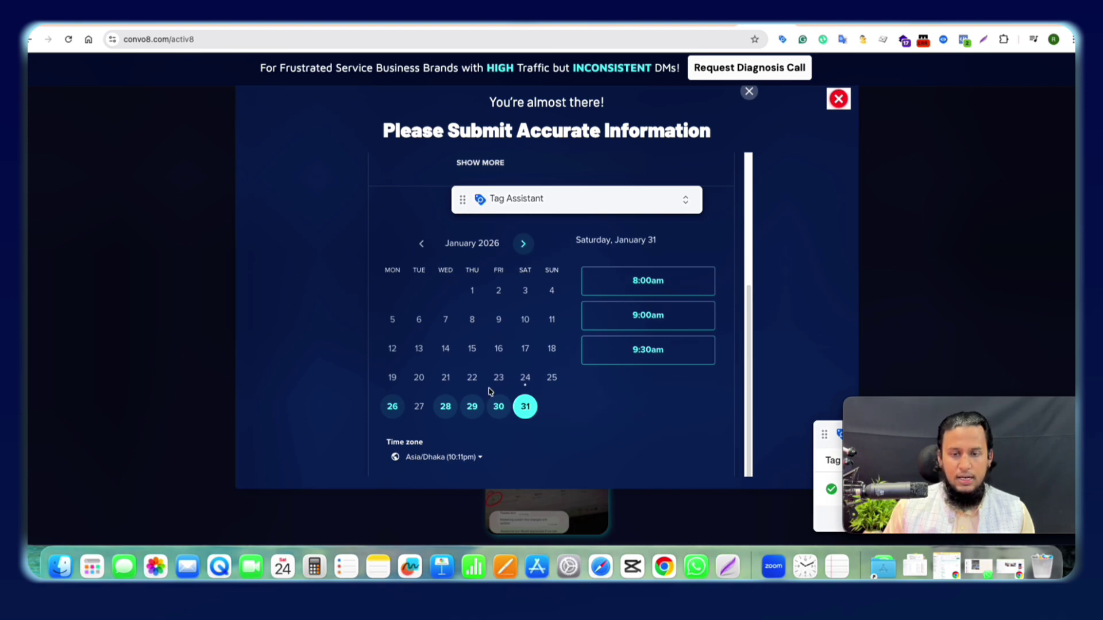
left_click(655, 314)
left_click_drag(571, 201, 611, 197)
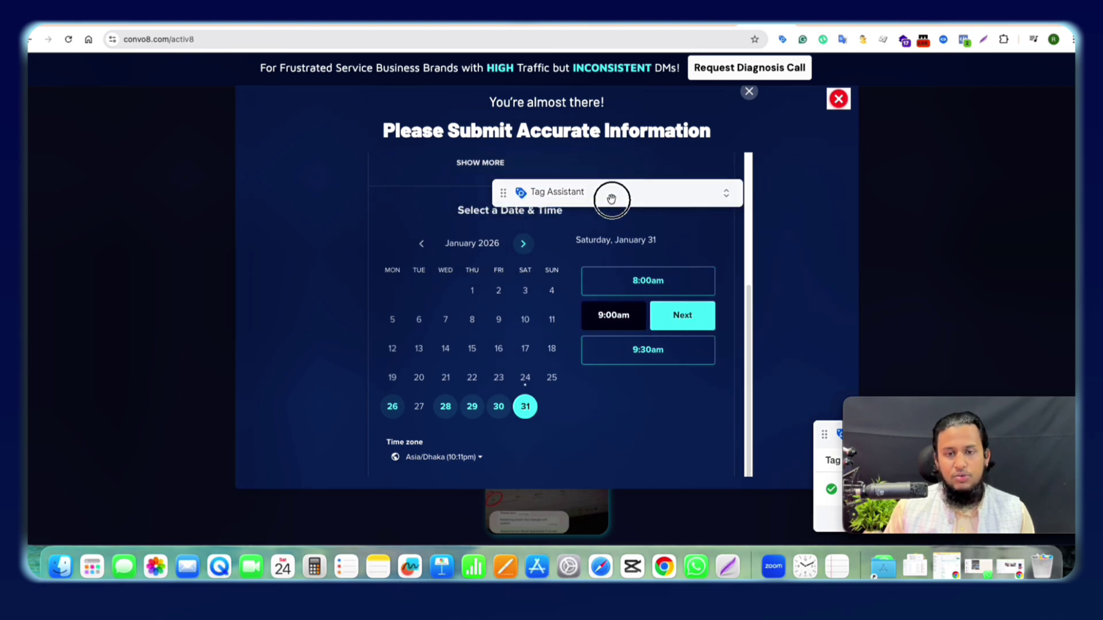
left_click(677, 325)
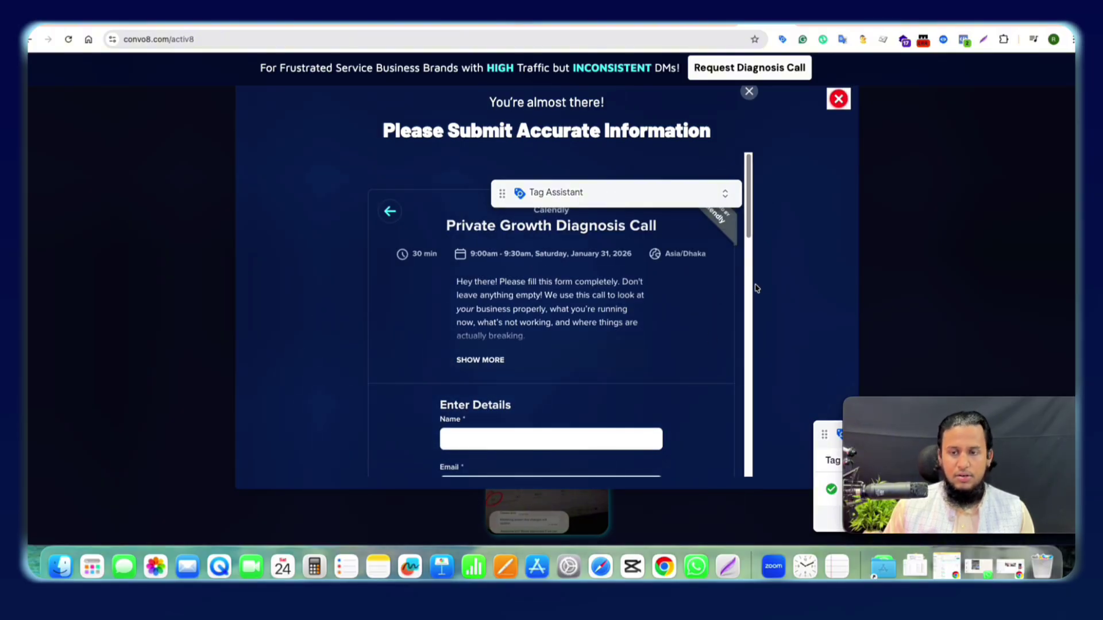
mouse_move(749, 227)
left_mouse_down()
mouse_move(750, 463)
mouse_move(726, 234)
mouse_move(738, 226)
left_mouse_up()
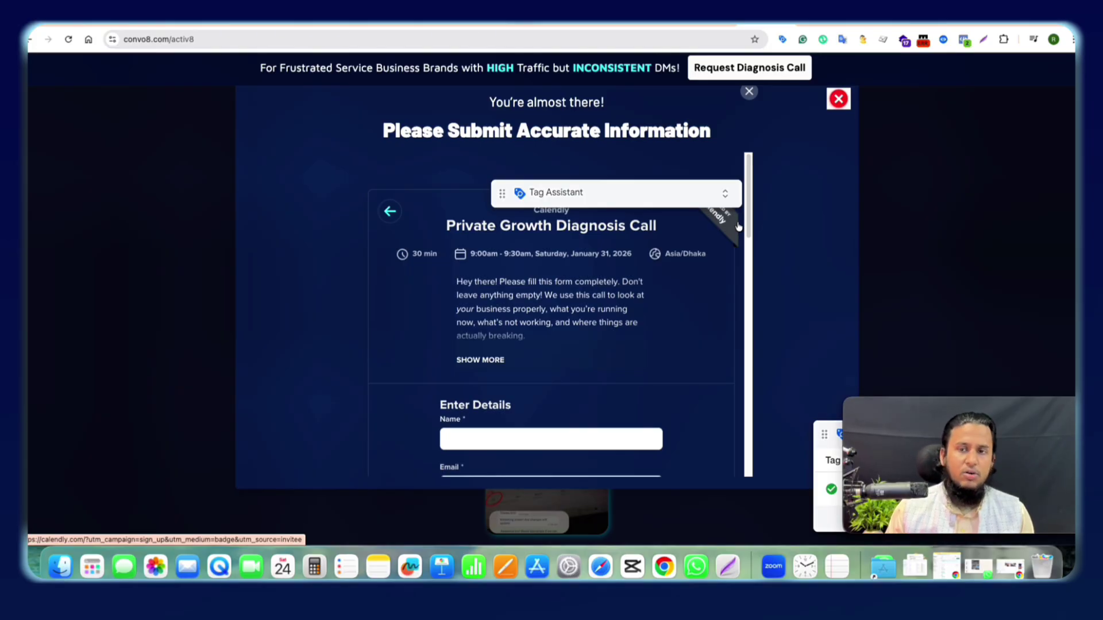
Step: Start a new preview session for the convo8.com container from Tag Manager and connect Tag Assistant to the site
left_click(702, 25)
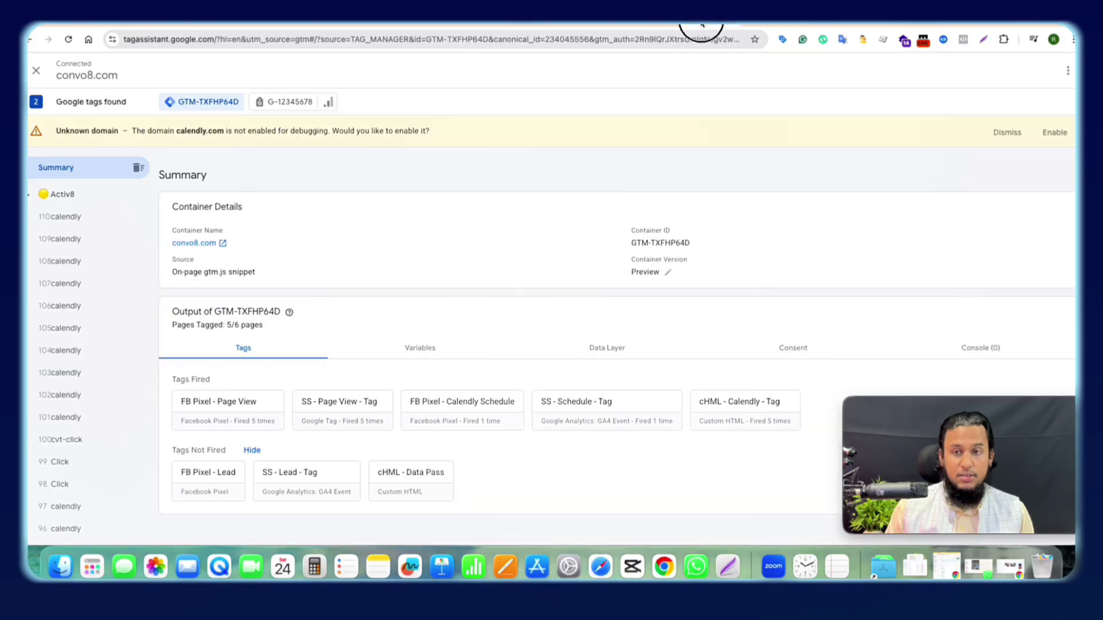
left_click(650, 26)
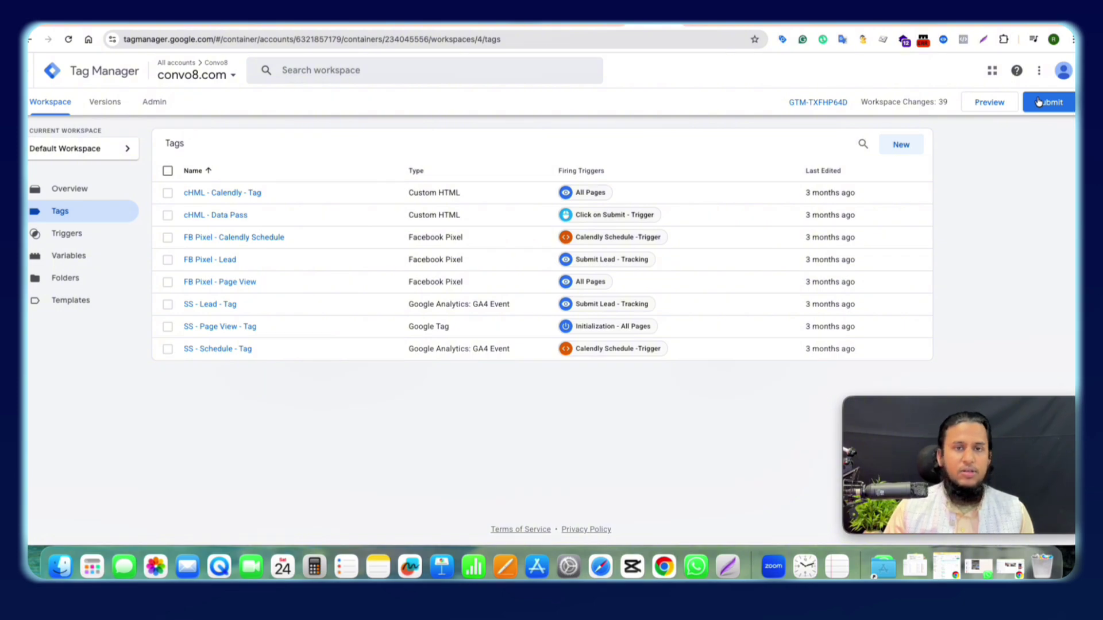
left_click(978, 108)
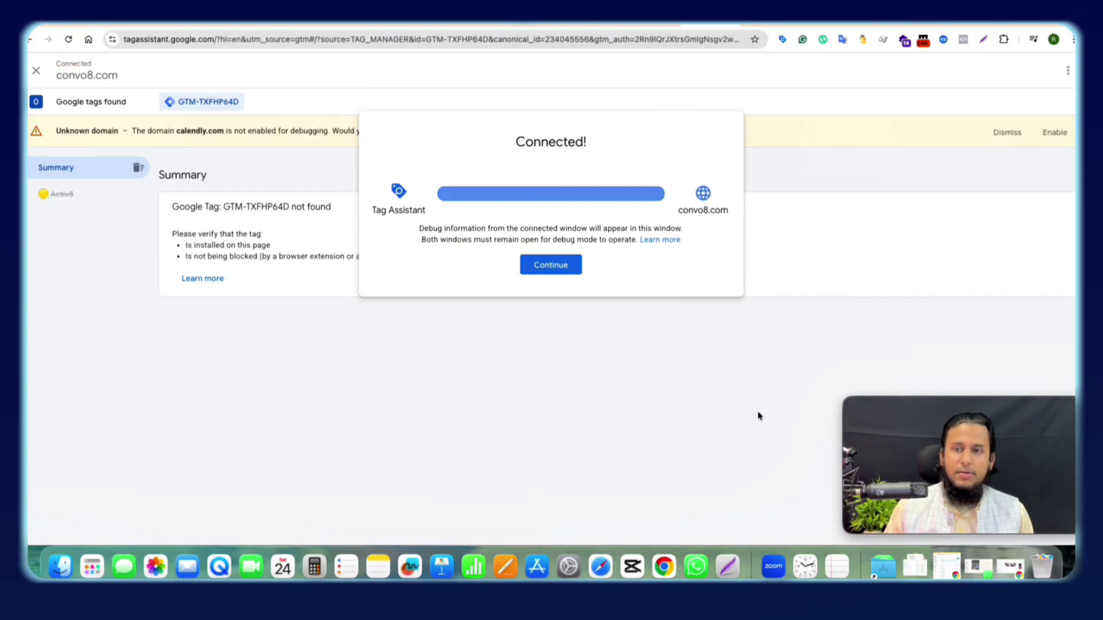
Step: In the connected site window, load convo8.com without the gtm_debug parameter, continuing to convo8.com/activ8
left_click(762, 19)
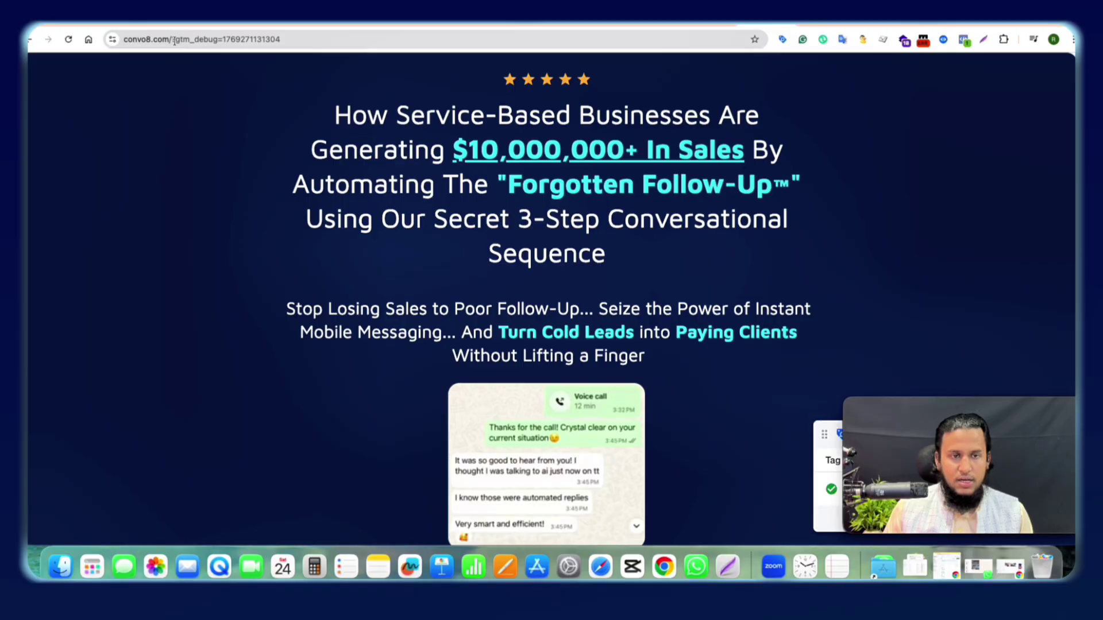
left_click_drag(172, 39, 368, 43)
key("BackSpace")
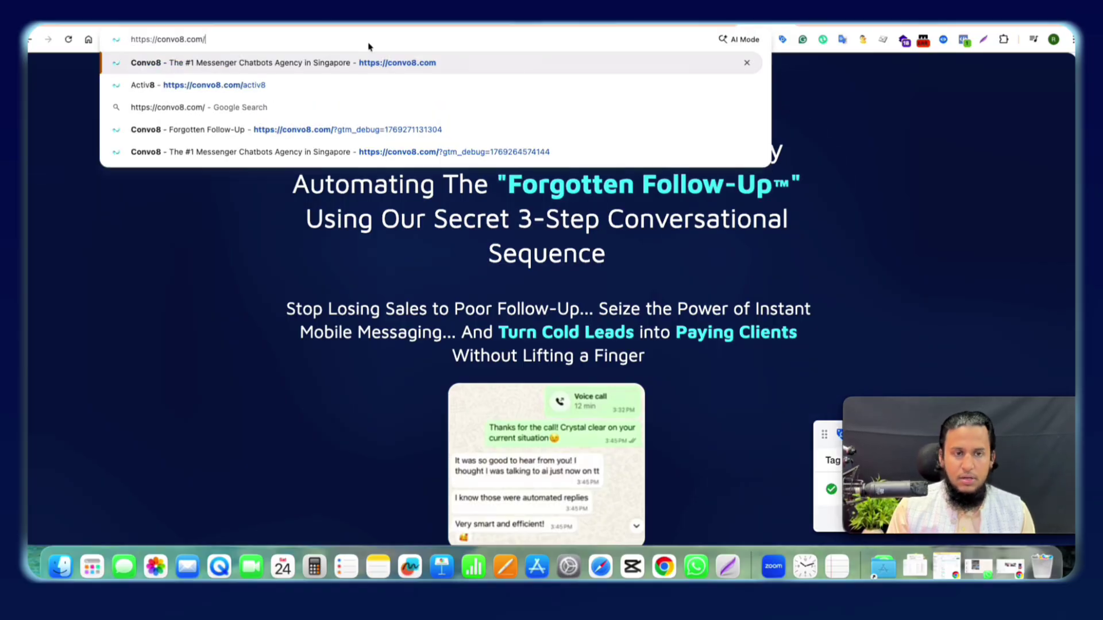
key("Return")
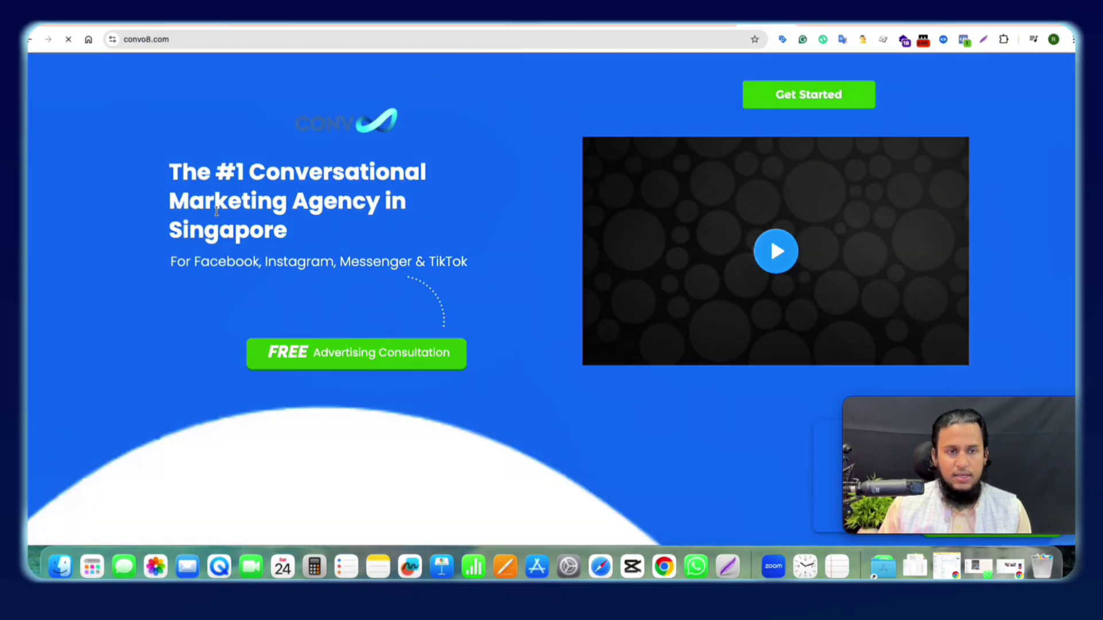
left_click(189, 38)
left_click(206, 37)
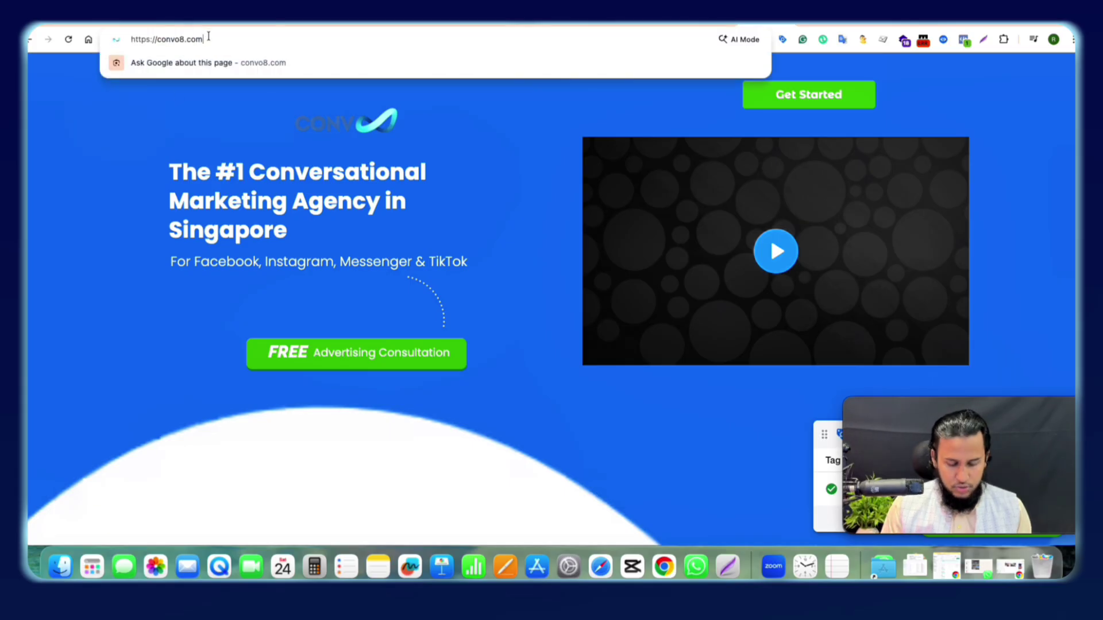
type("/activ8")
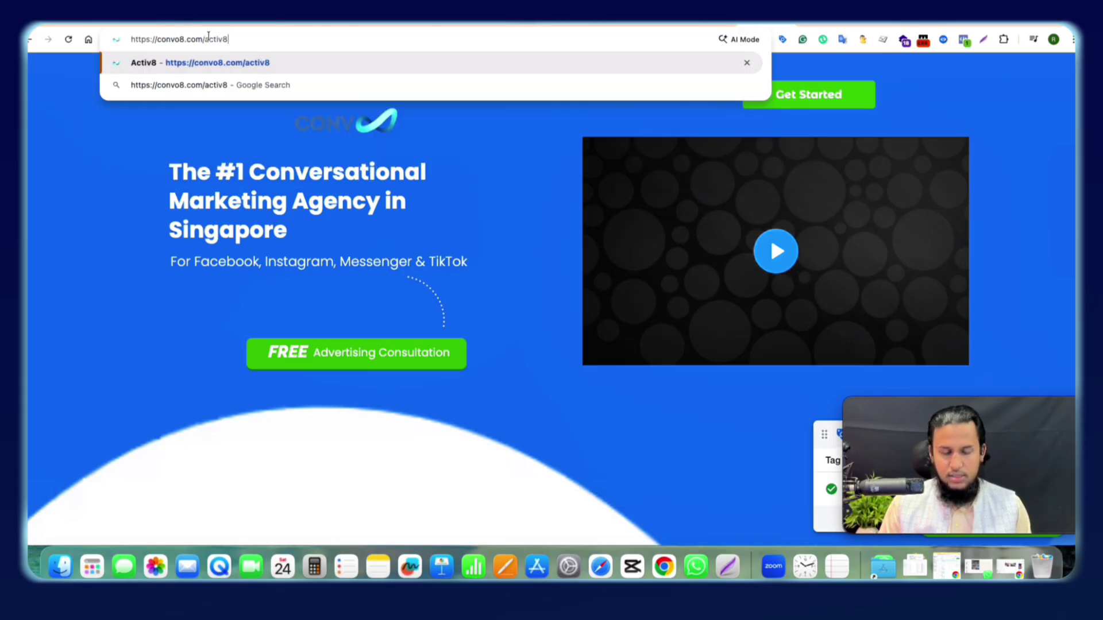
key("Return")
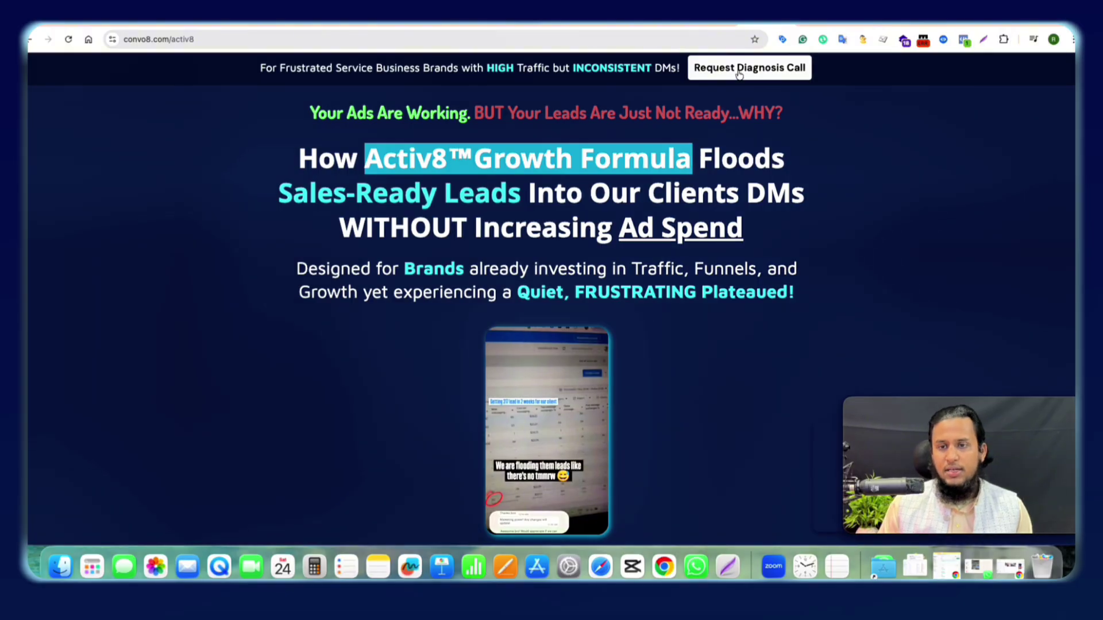
Step: Open the Request Diagnosis Call booking form, collapse the Tag Assistant badge and move it clear of the calendar
left_click(739, 74)
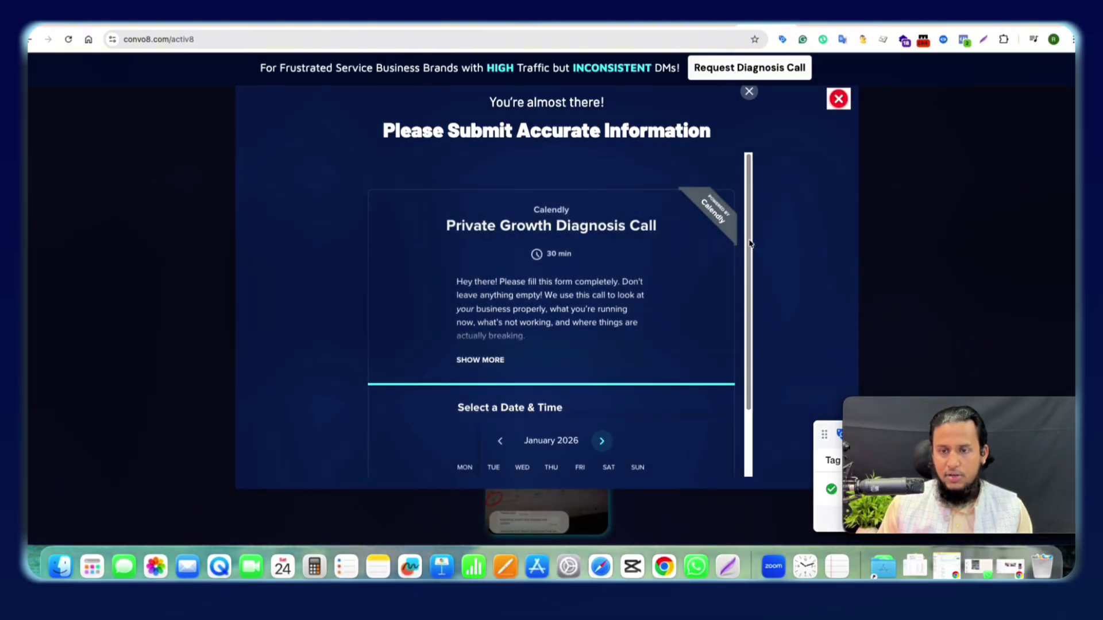
left_click_drag(749, 241, 681, 193)
left_click(714, 367)
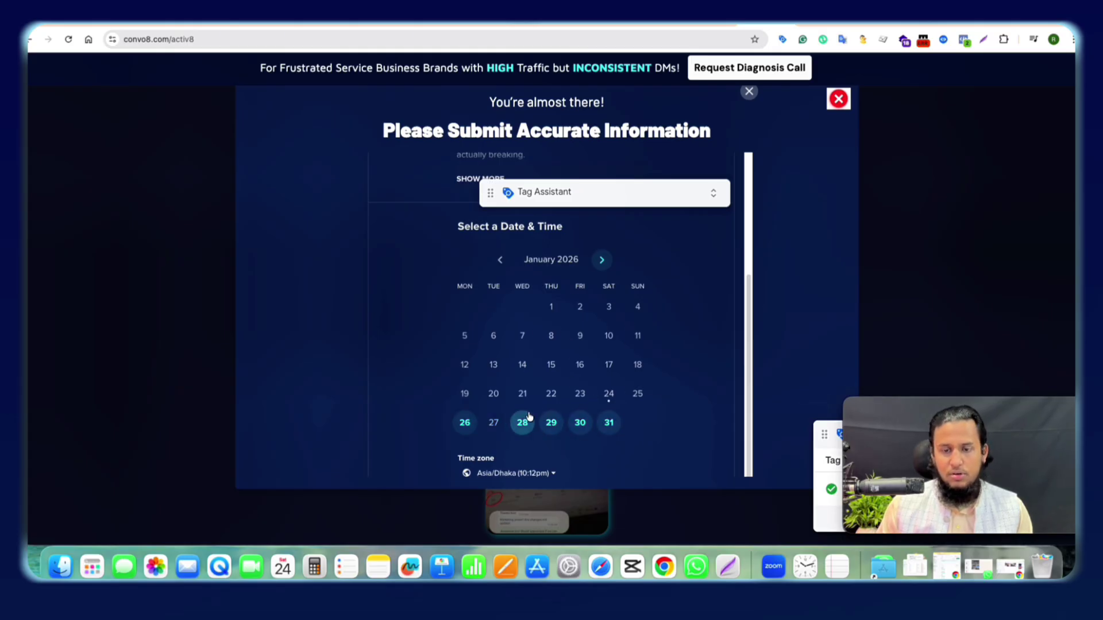
Step: Choose the 8:00am slot on Friday, January 30, 2026 and continue to the booking details form
left_click(580, 422)
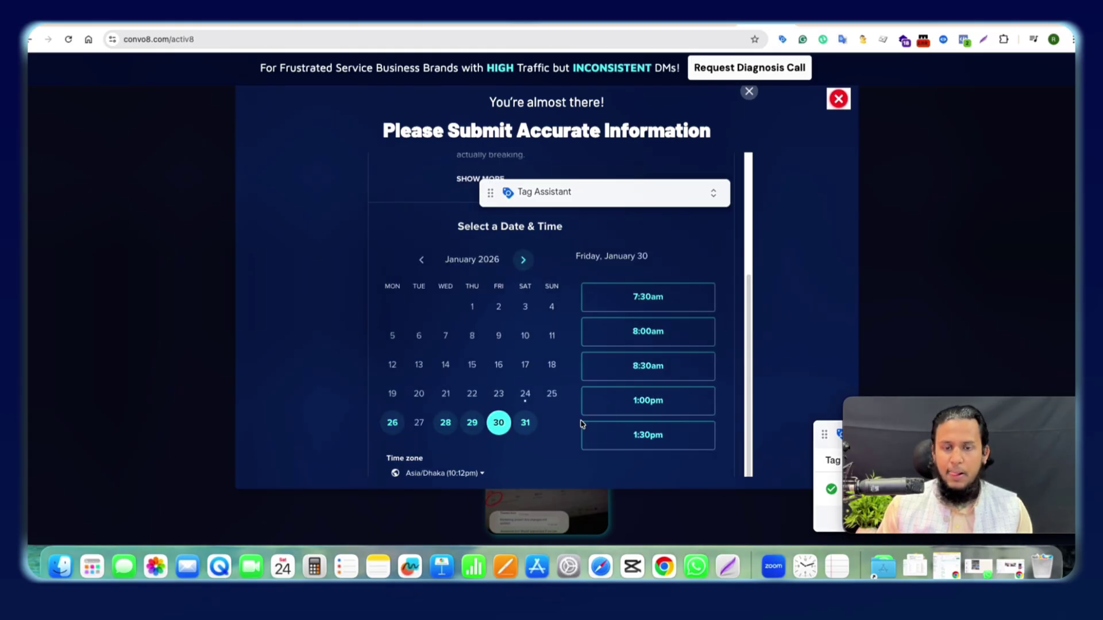
left_click(653, 337)
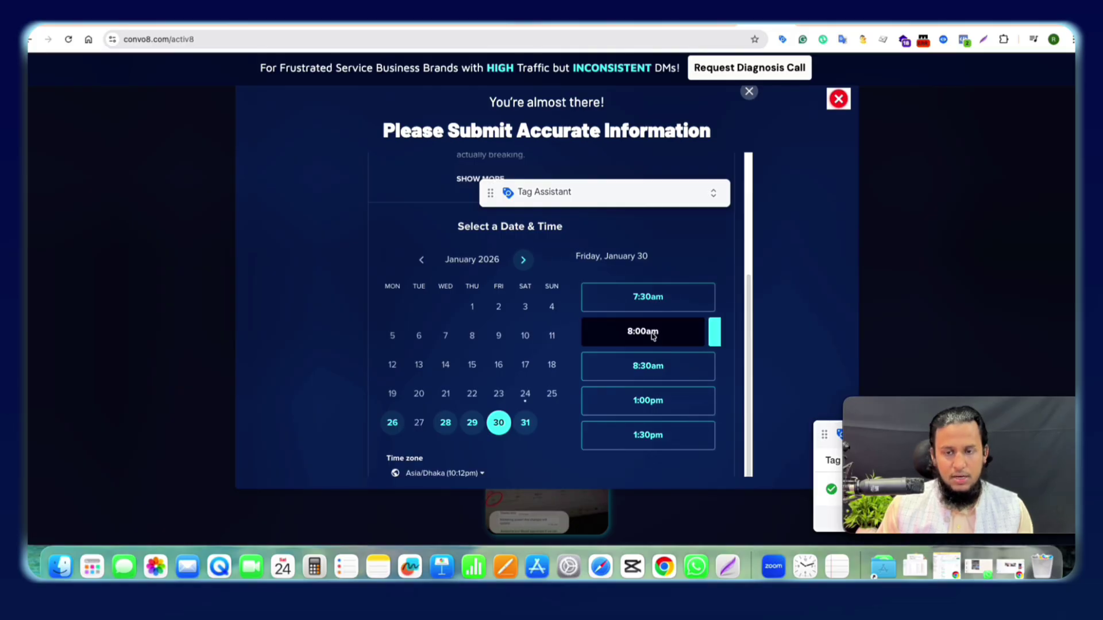
left_click(692, 339)
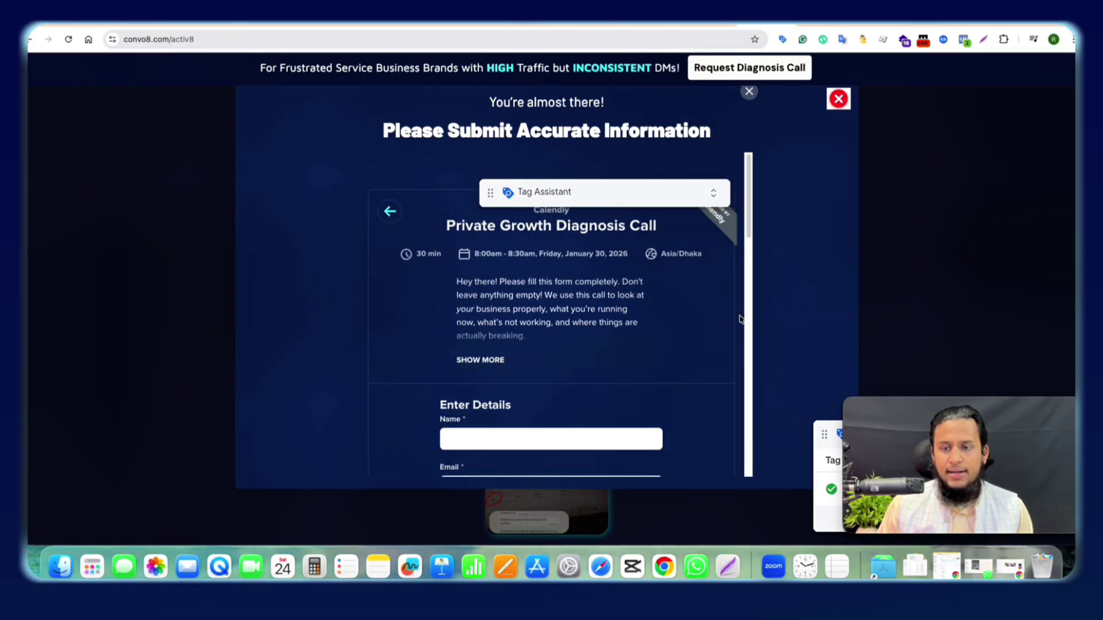
Step: Enter "test" in the booking form's Name field and fill in the test e-mail address
left_click_drag(746, 234, 752, 262)
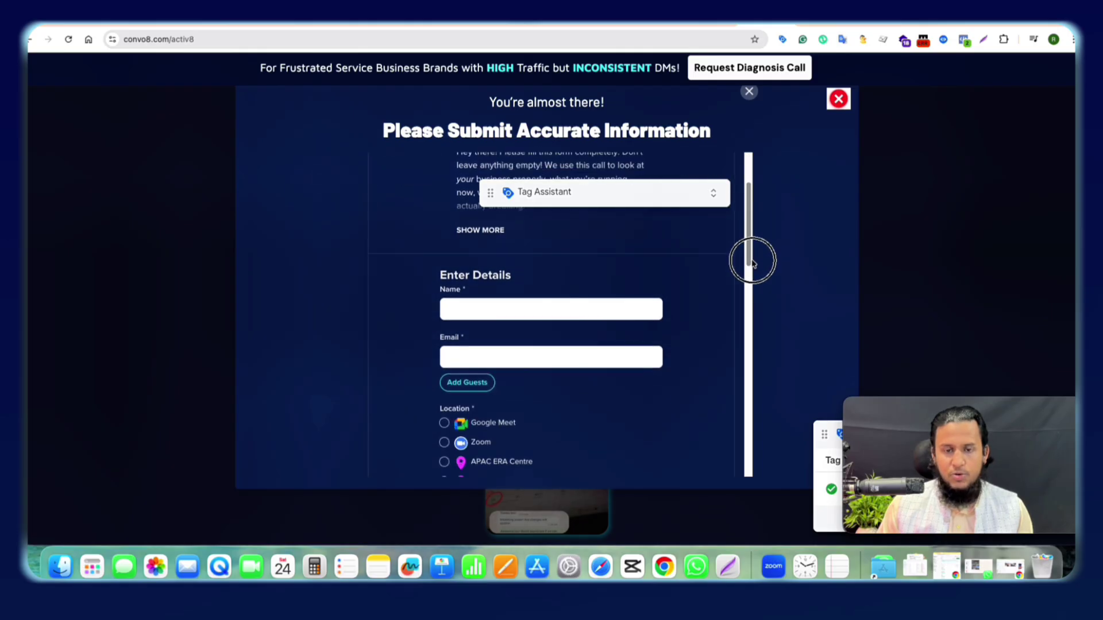
left_click(537, 317)
type("t")
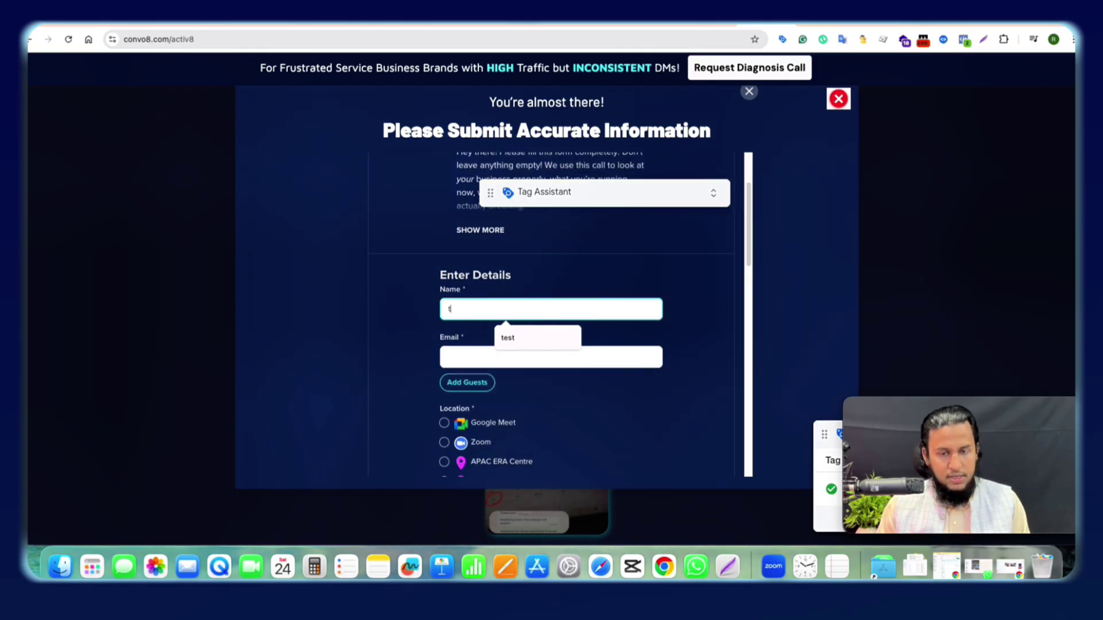
type("est")
left_click(463, 357)
type("t")
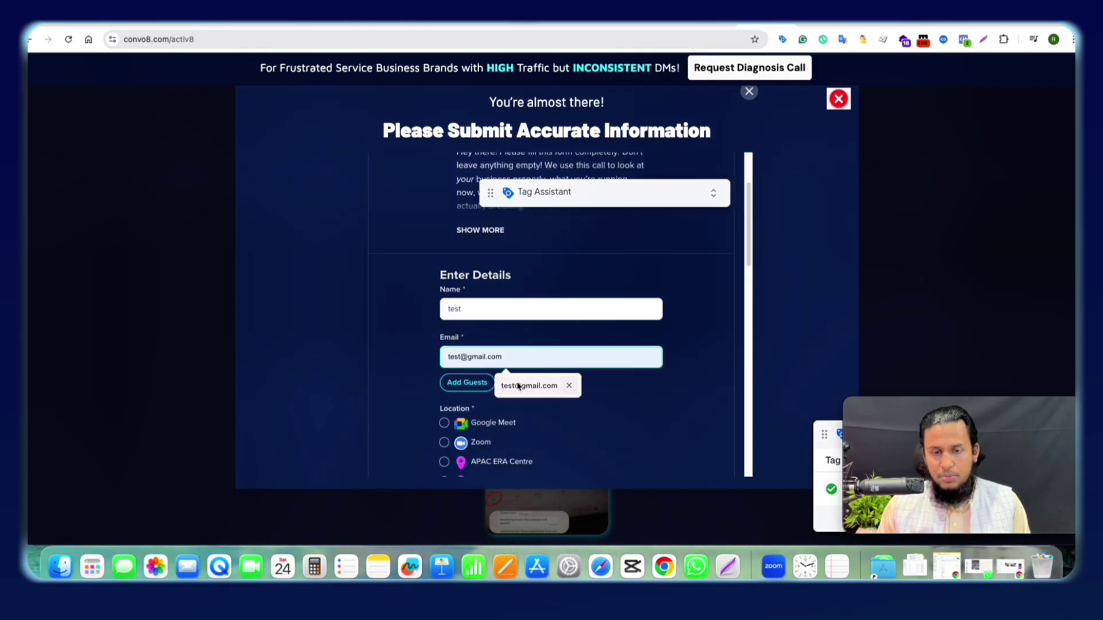
left_click(518, 386)
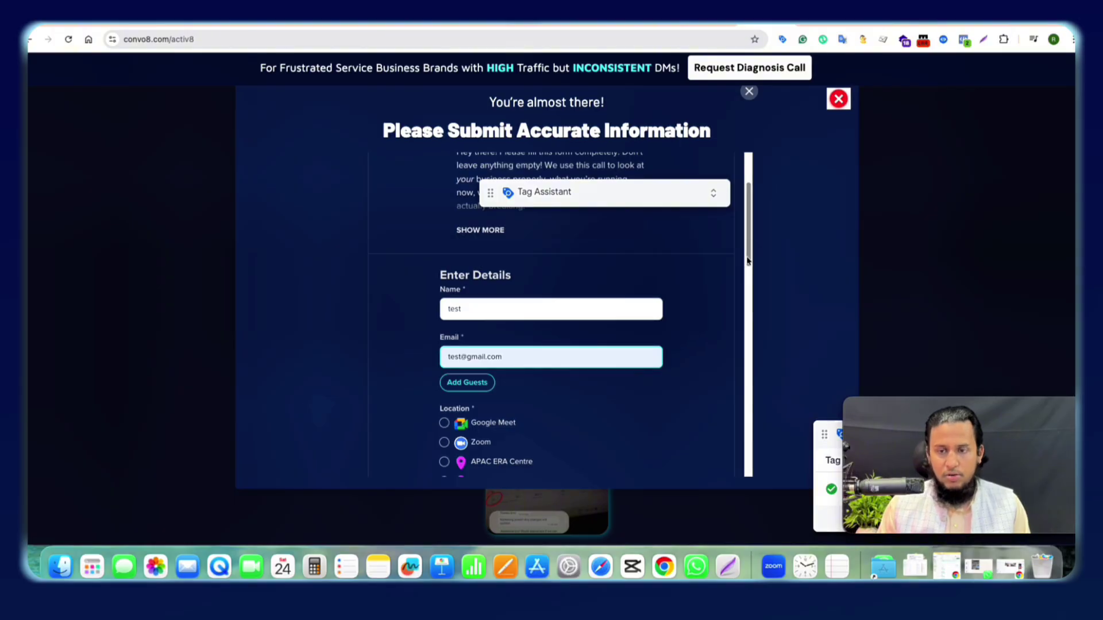
Step: Set the location to Zoom, the current monthly revenue to $0 - $2000 and the ads spending to $100 - $300
left_click(748, 281)
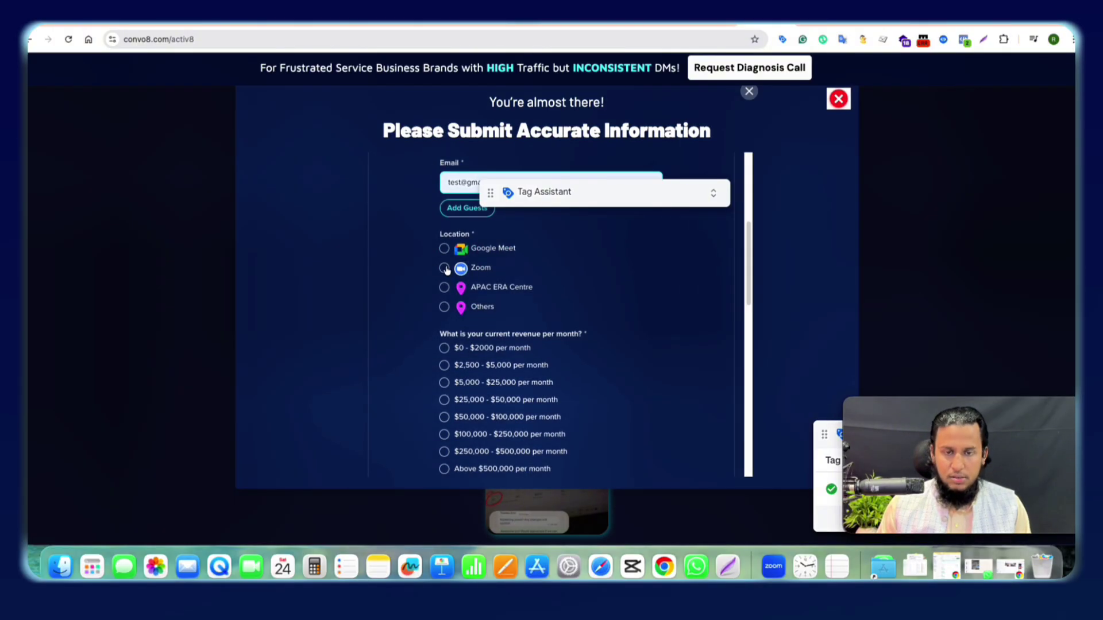
left_click(445, 269)
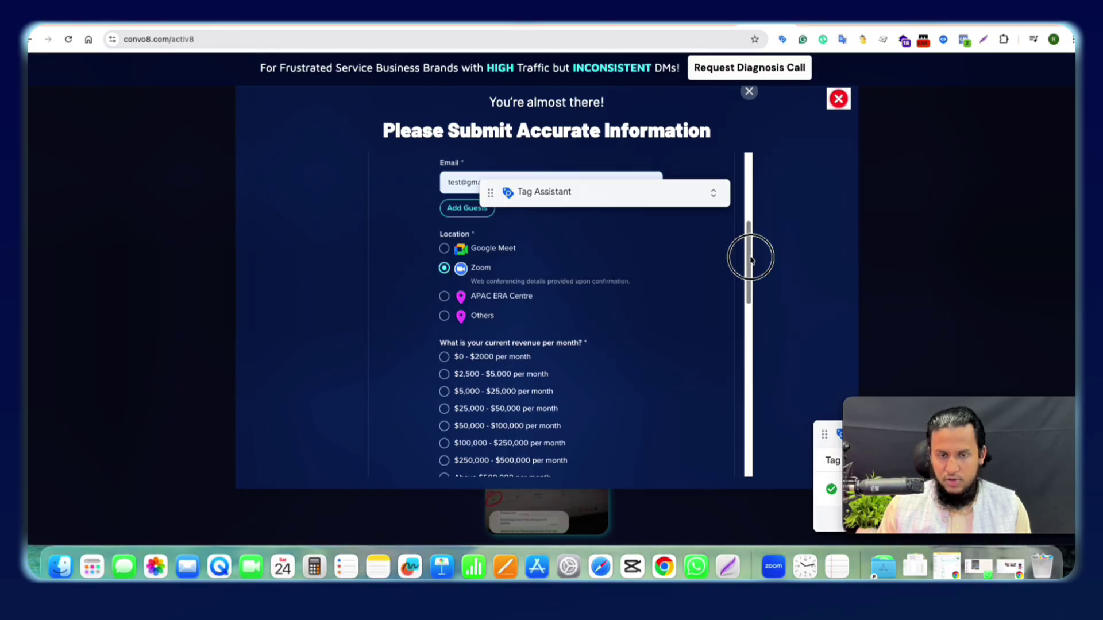
left_click_drag(751, 260, 751, 277)
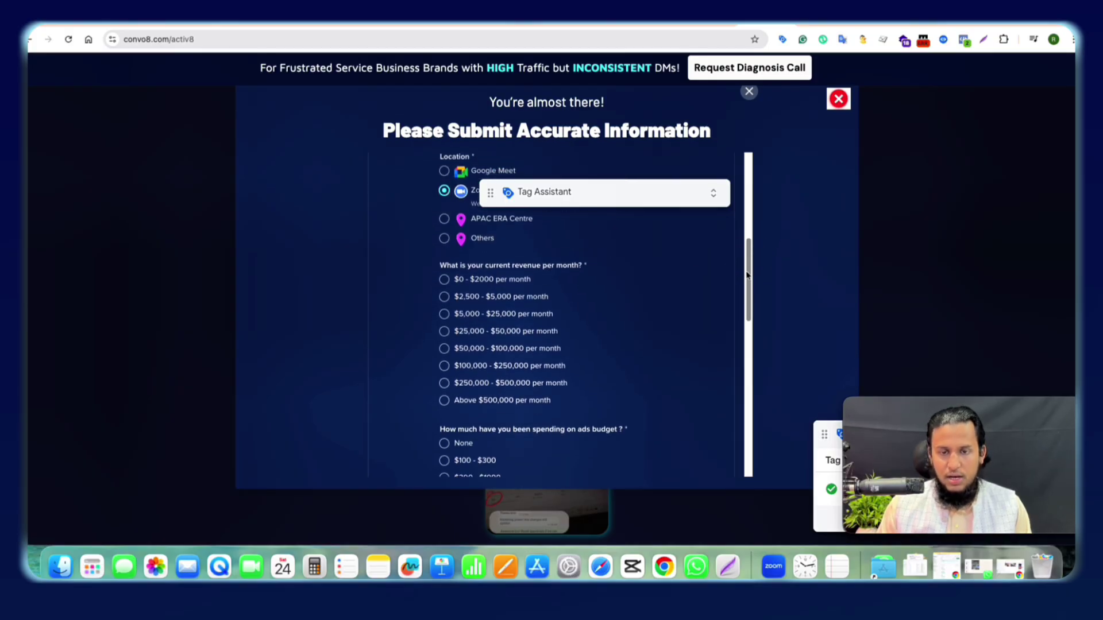
left_click(446, 281)
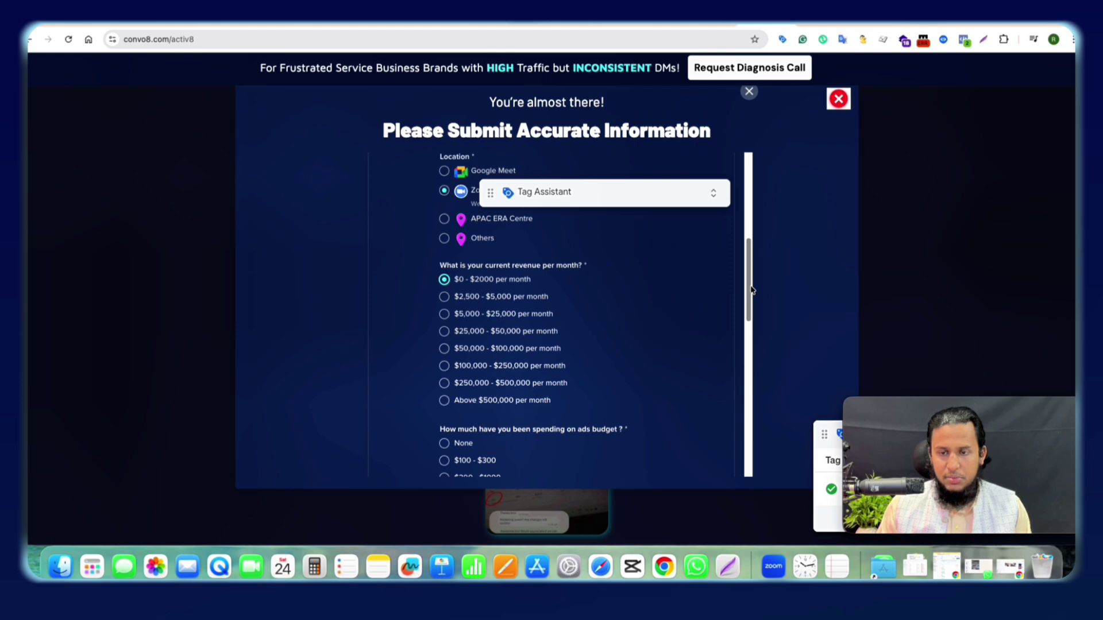
left_click_drag(748, 286, 746, 346)
left_click(445, 322)
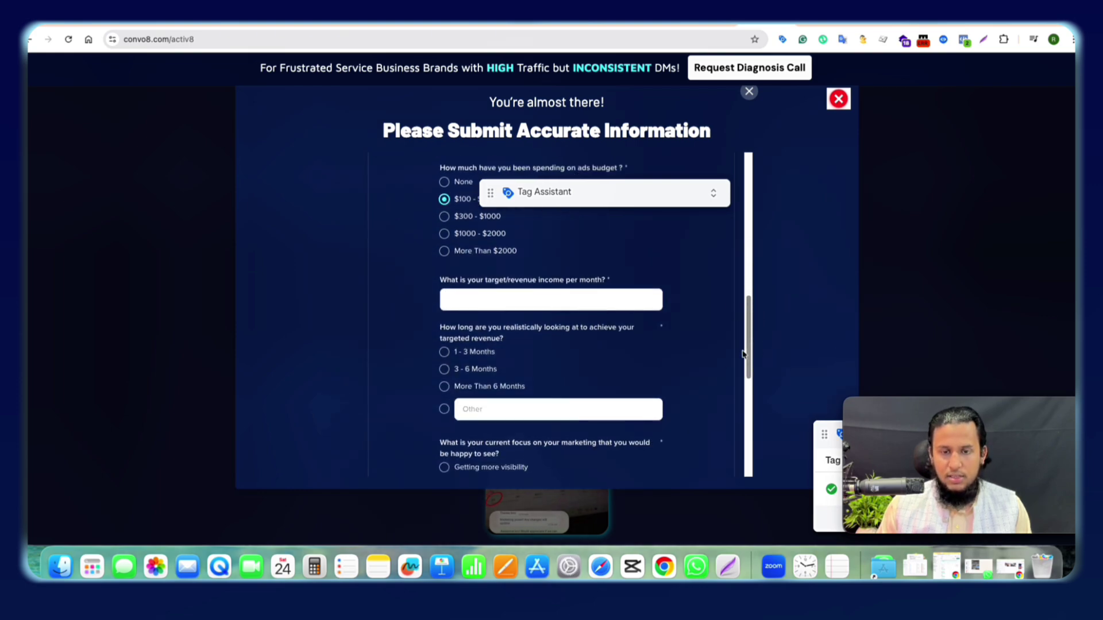
Step: Answer target revenue with "test" and its timeframe with Other "test", and set the marketing focus to Getting more visibility
left_click(542, 293)
type("test")
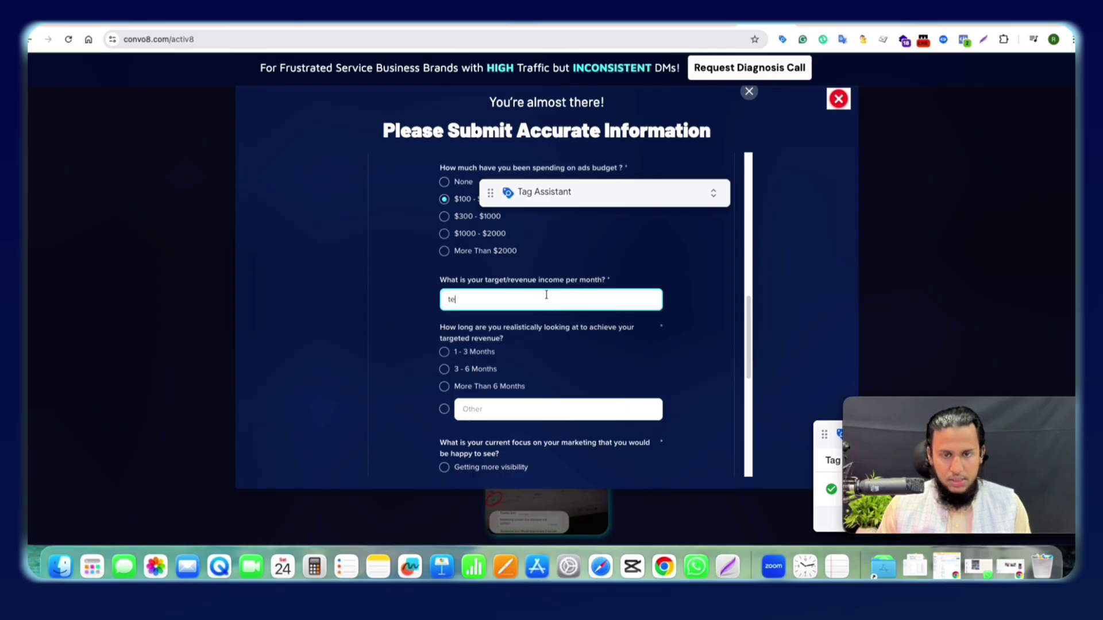
left_click(748, 317)
left_click_drag(747, 317, 716, 331)
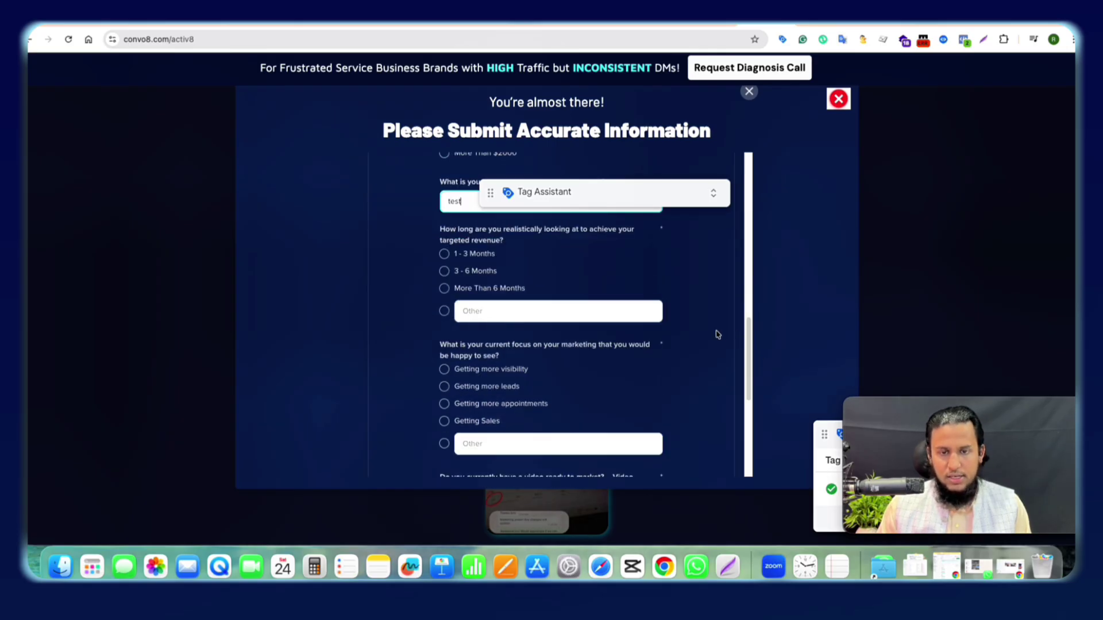
left_click(486, 304)
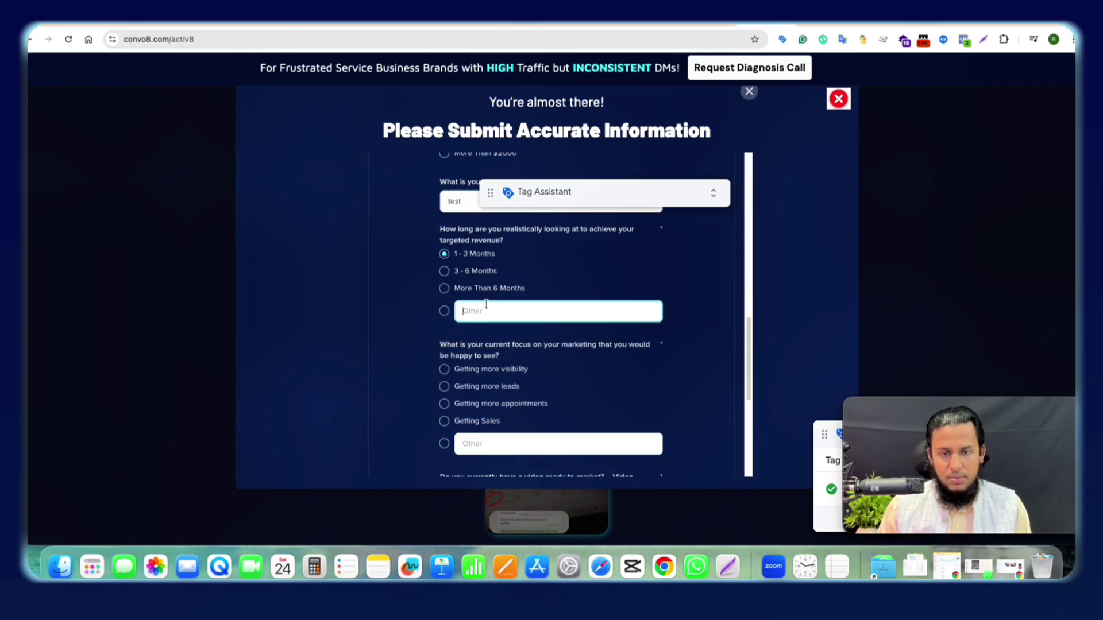
left_click(486, 372)
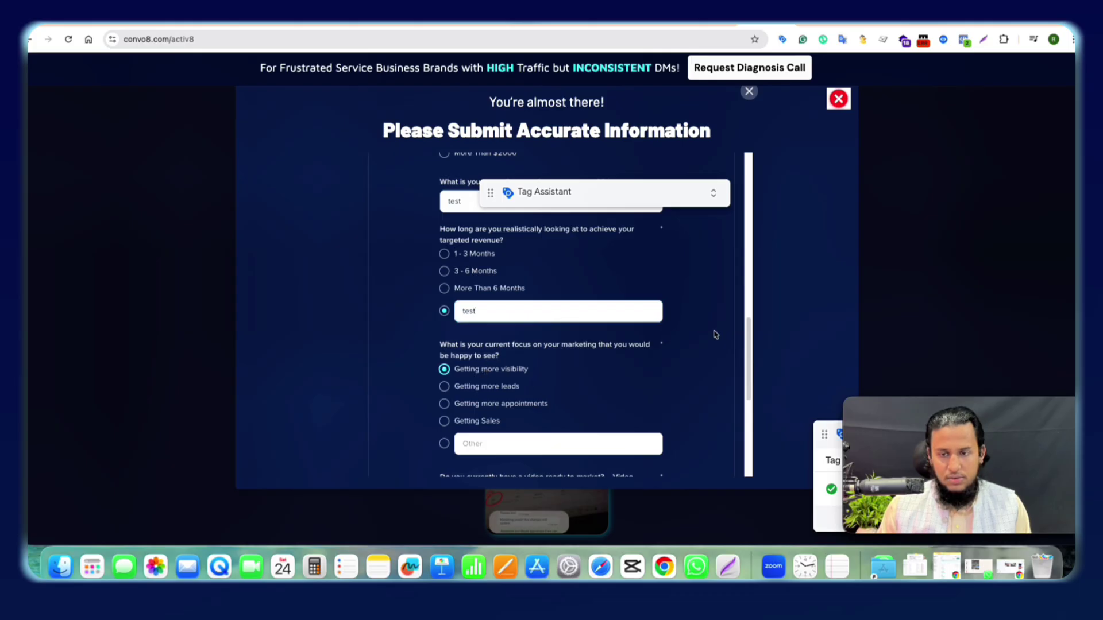
Step: Set the monthly ad campaign budget to Less Than $300 and answer the in-house marketing team question with Other "test"
left_click_drag(746, 343, 750, 422)
left_click(463, 297)
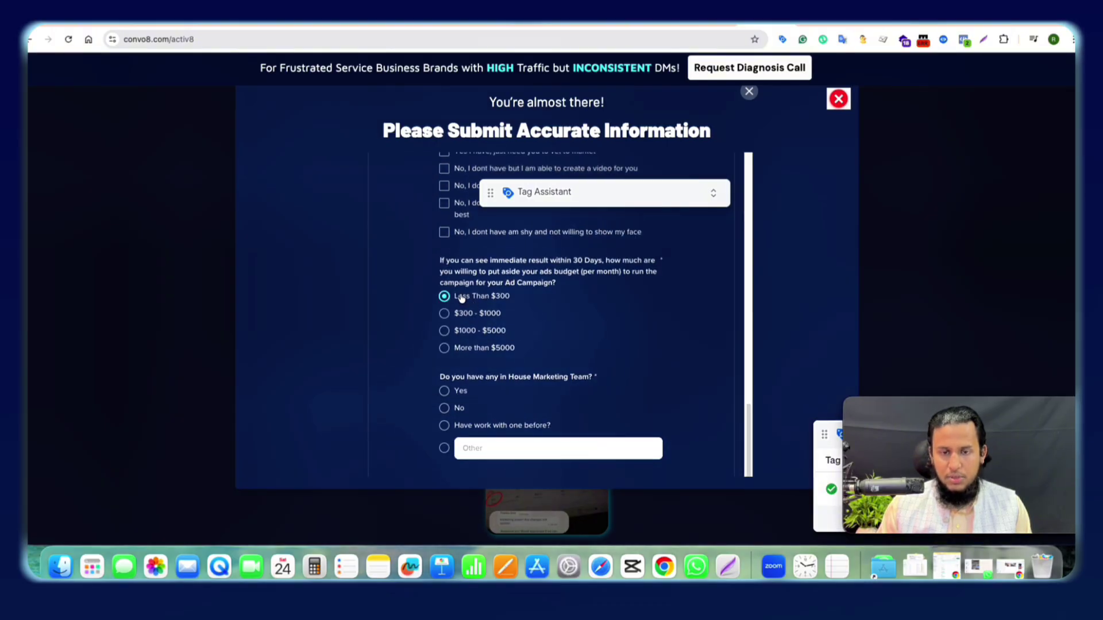
left_click(498, 451)
type("test")
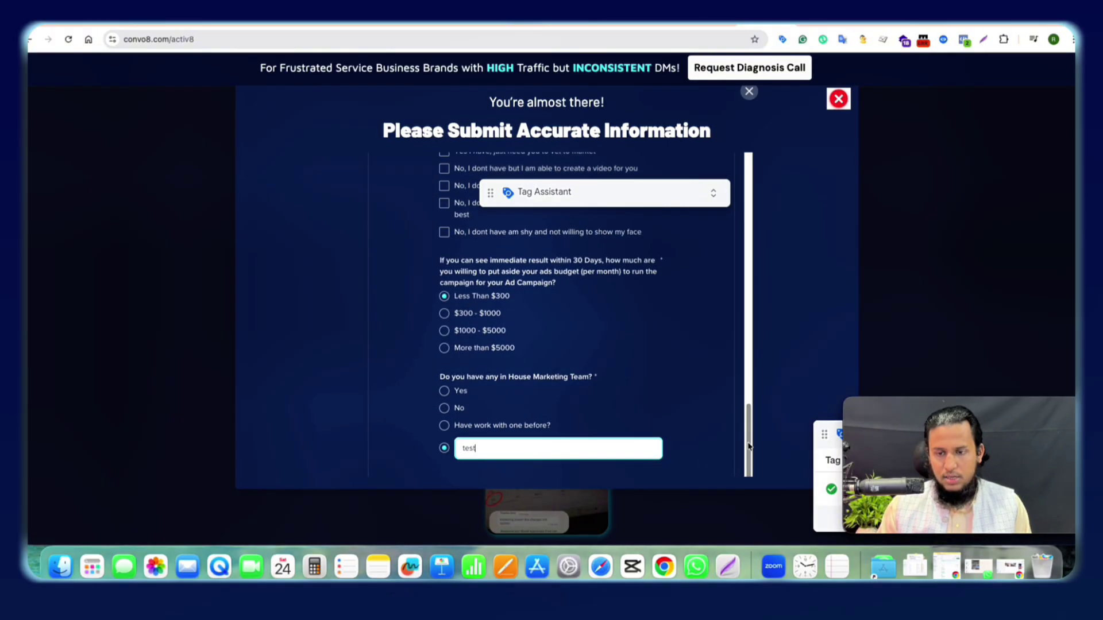
Step: Answer the biggest obstacle and agreement questions with "test" and fill in the phone number for text messages
left_click_drag(748, 446, 755, 474)
left_click(520, 364)
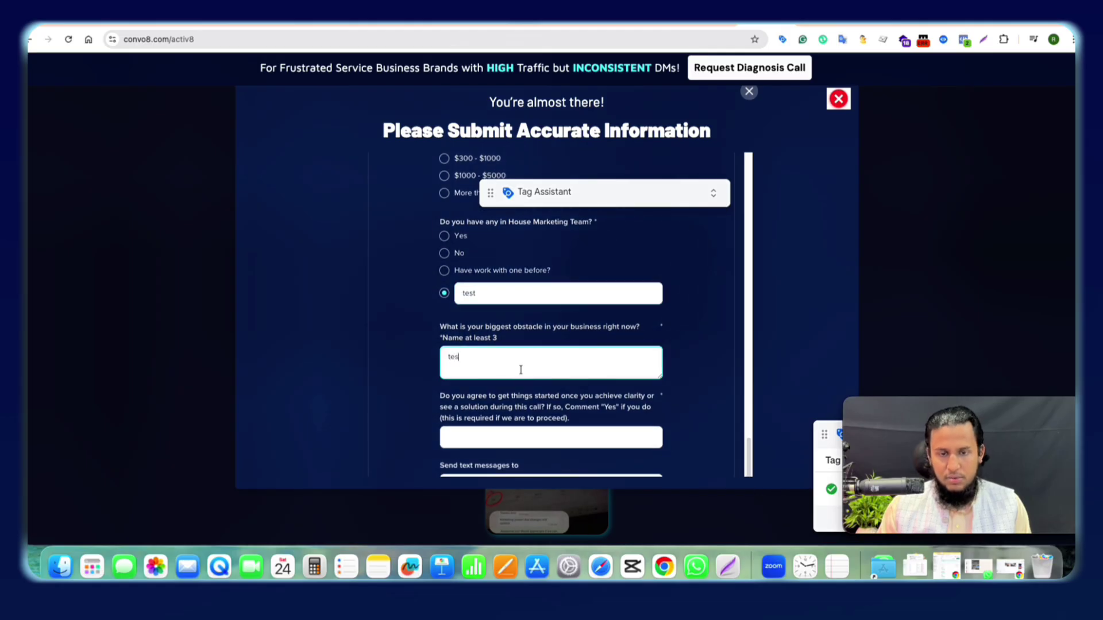
left_click(497, 444)
type("t")
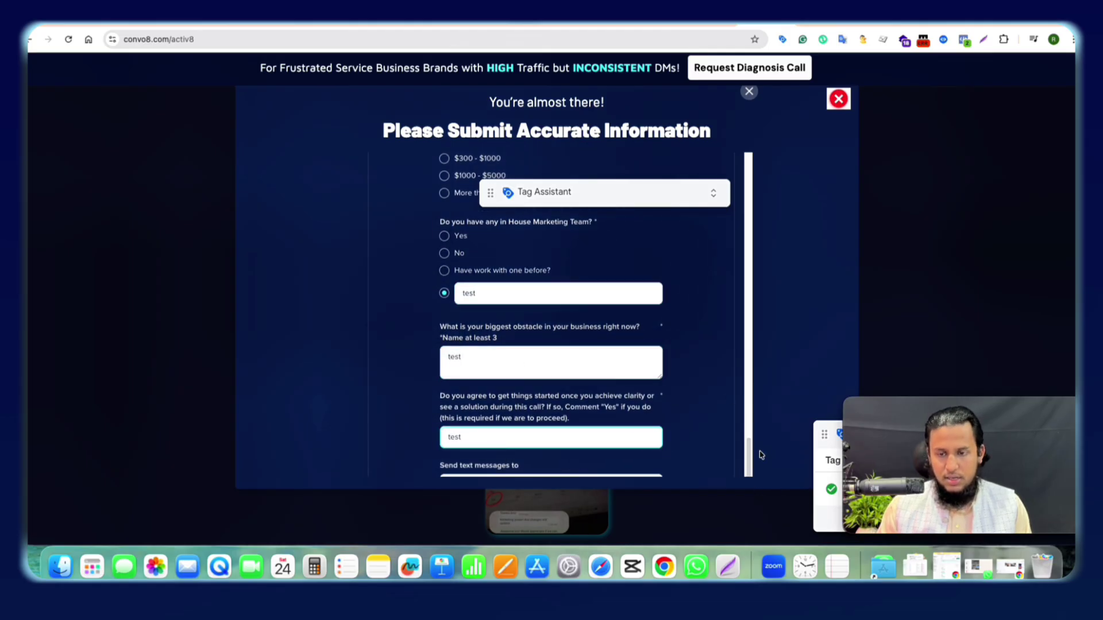
left_click_drag(758, 460, 754, 478)
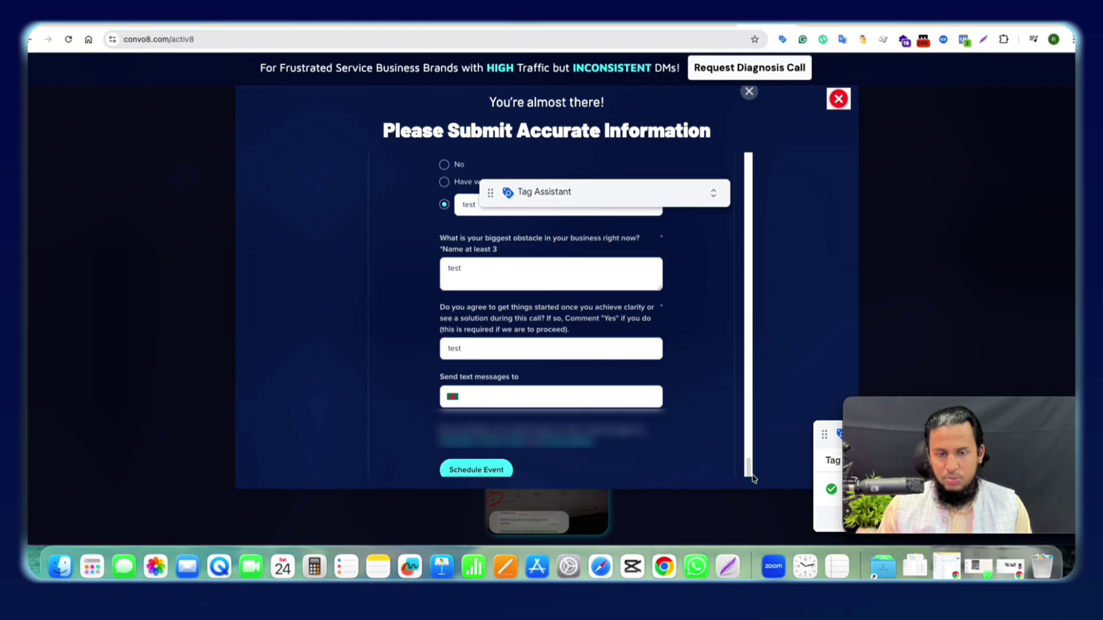
left_click(581, 396)
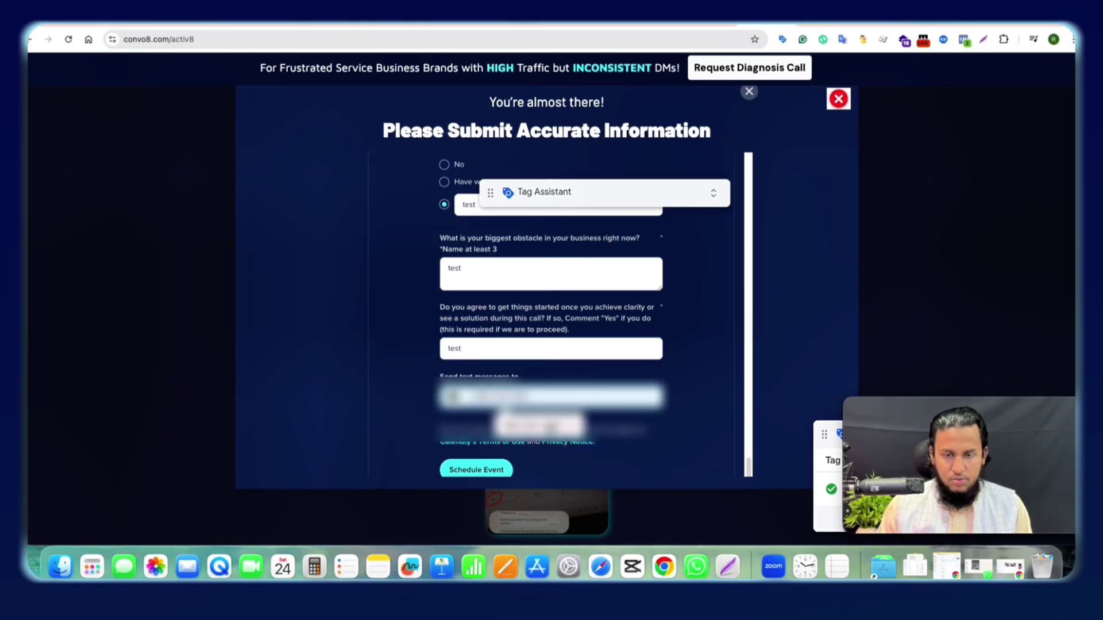
left_click(551, 428)
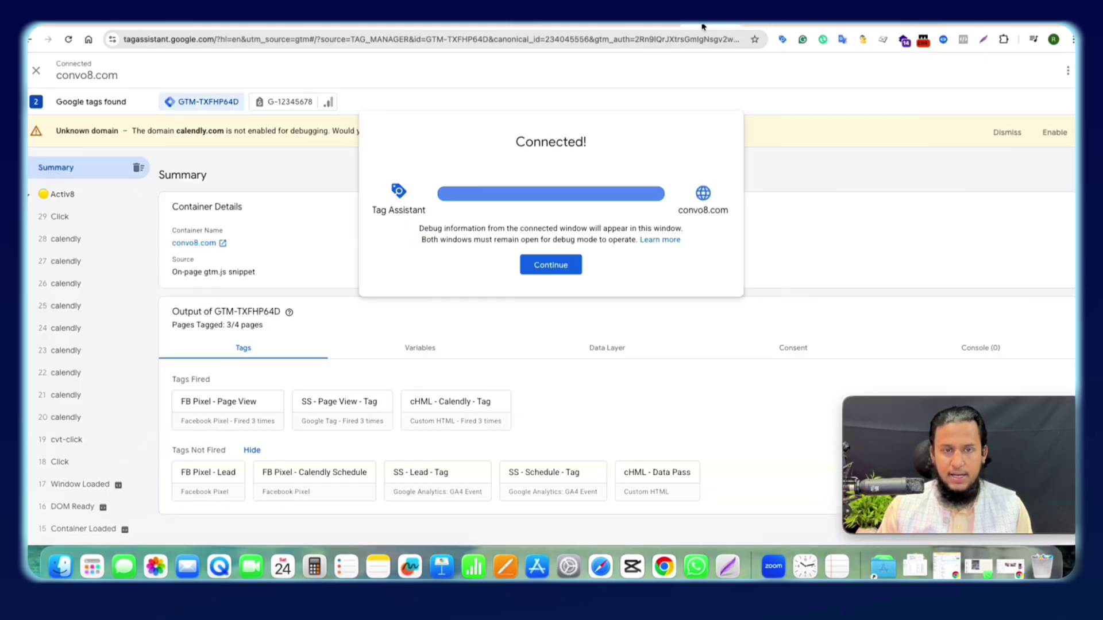
Step: Continue past the connection notice in Tag Assistant to check the recorded events and fired tags, and return to the booking form
left_click(701, 29)
left_click(524, 260)
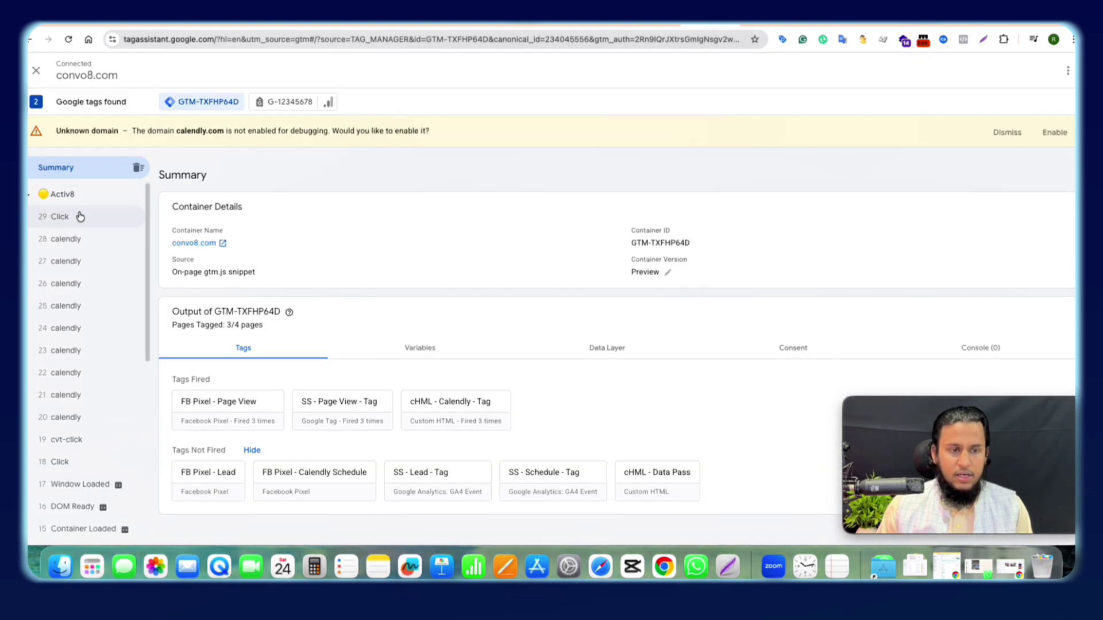
left_click(755, 28)
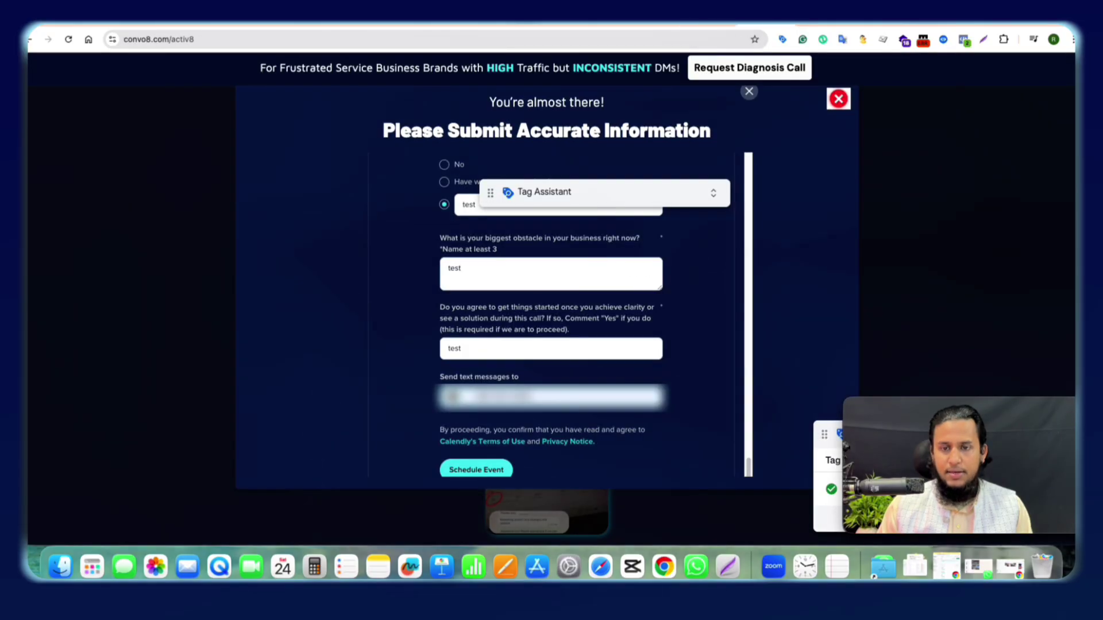
Step: Correct the phone number for text messages and schedule the test booking
left_click(476, 483)
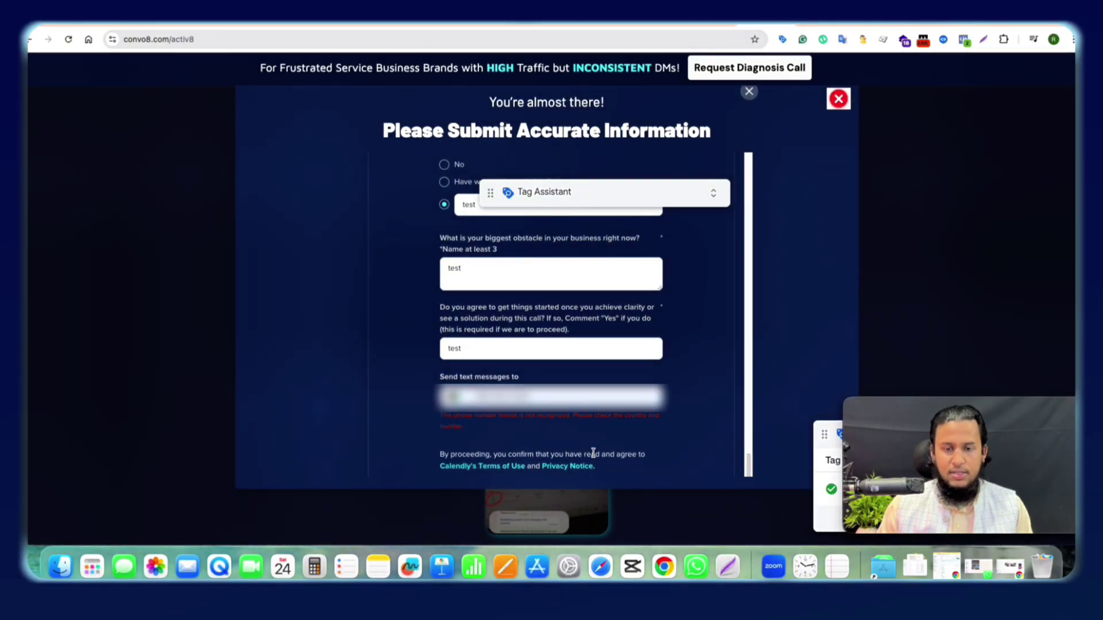
left_click(486, 388)
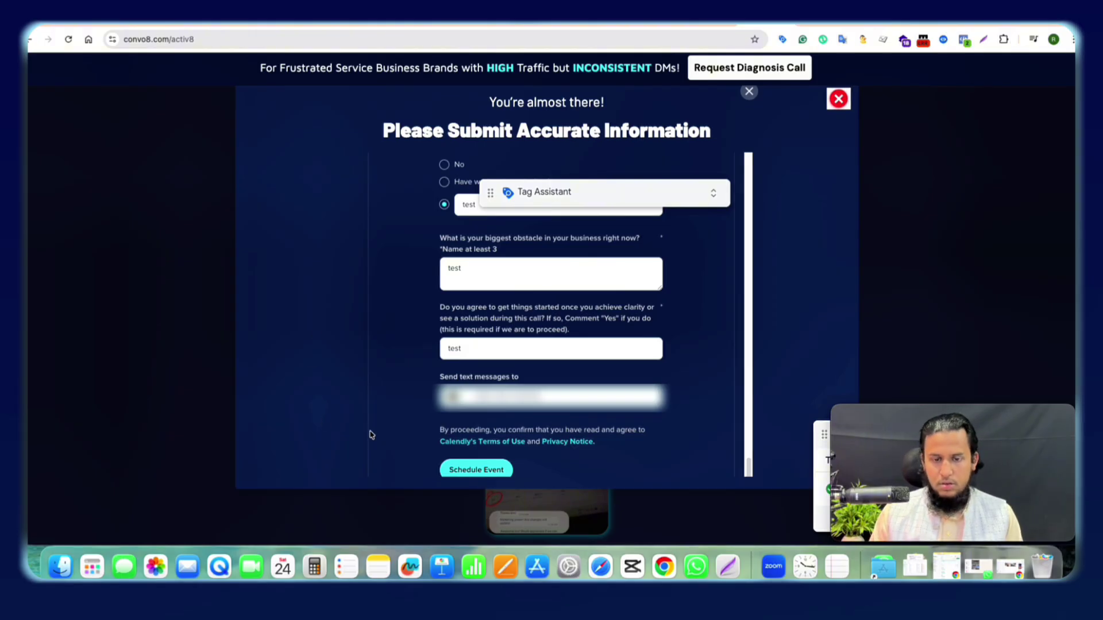
left_click(451, 468)
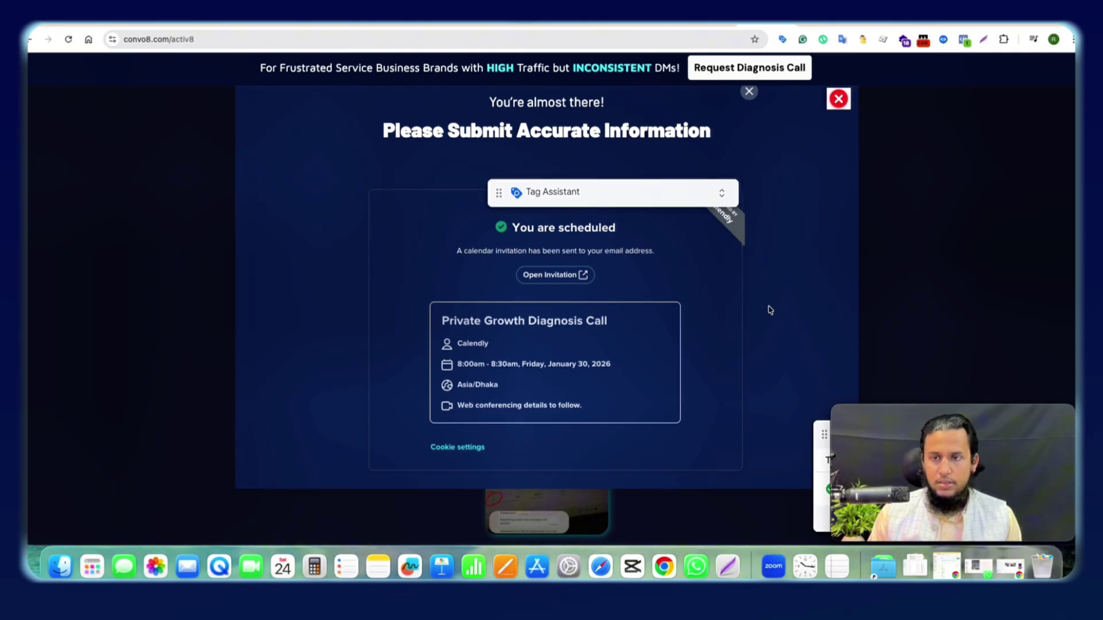
Step: Switch to Tag Assistant and open calendly event 38 to examine which tags fired for the booking
key("ctrl+Tab")
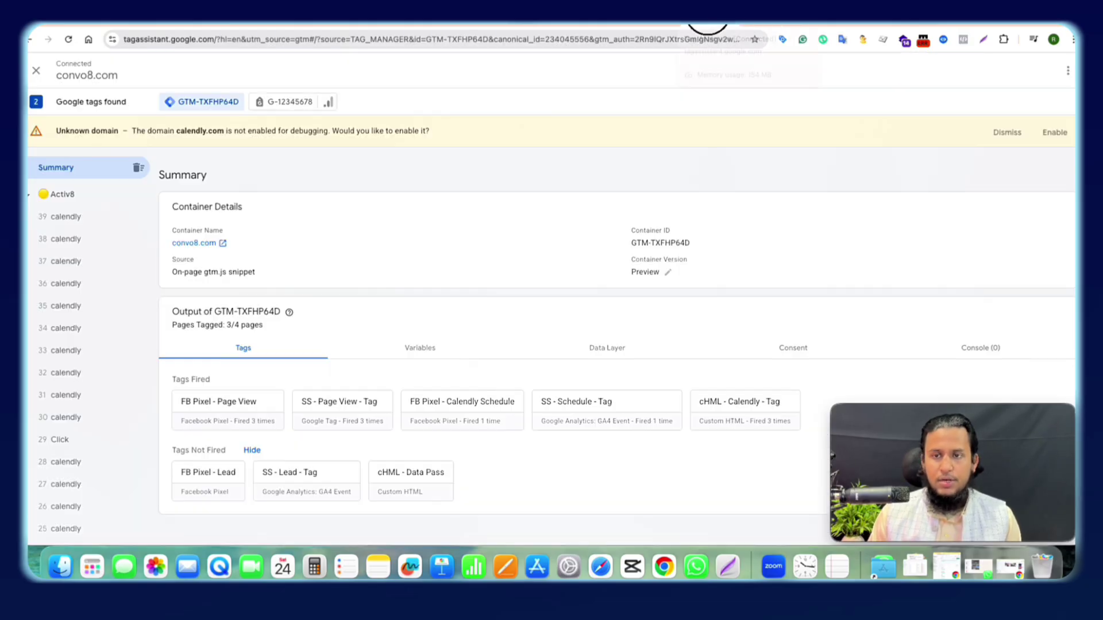
left_click(78, 224)
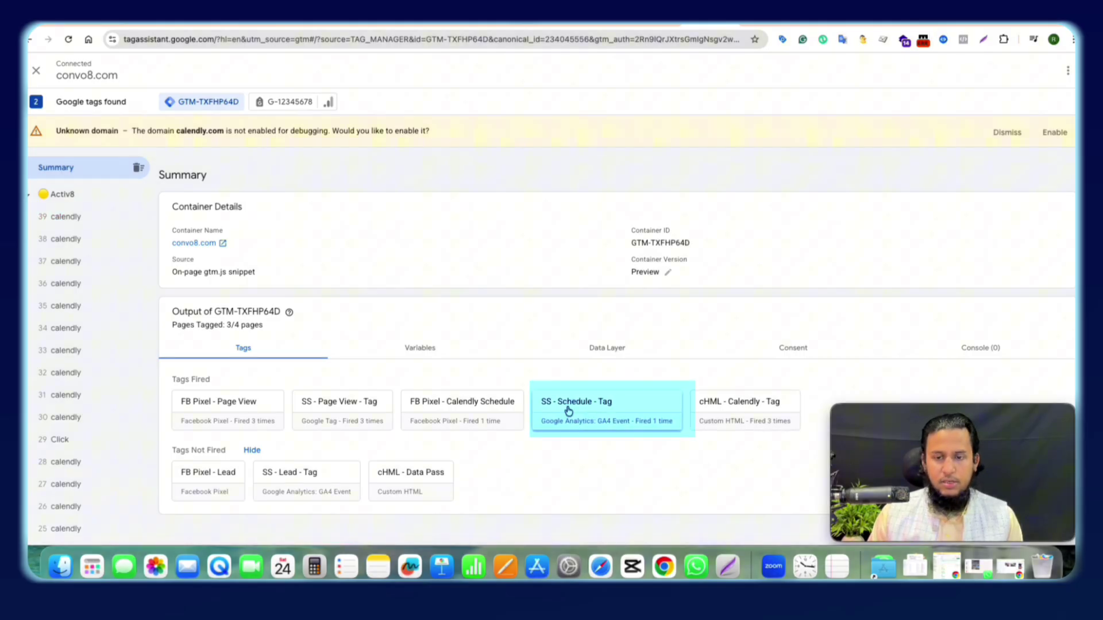
left_click(90, 225)
left_click(83, 239)
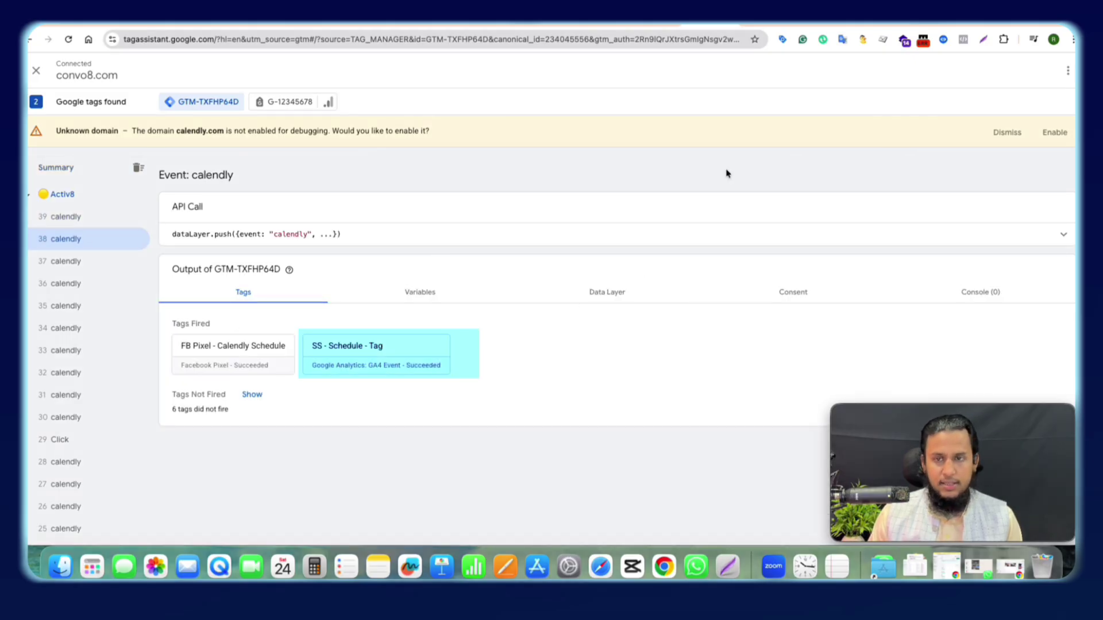
Step: In Tag Manager, open the Calendly Schedule -Trigger and examine its custom event name and event_scheduled firing condition
left_click(649, 26)
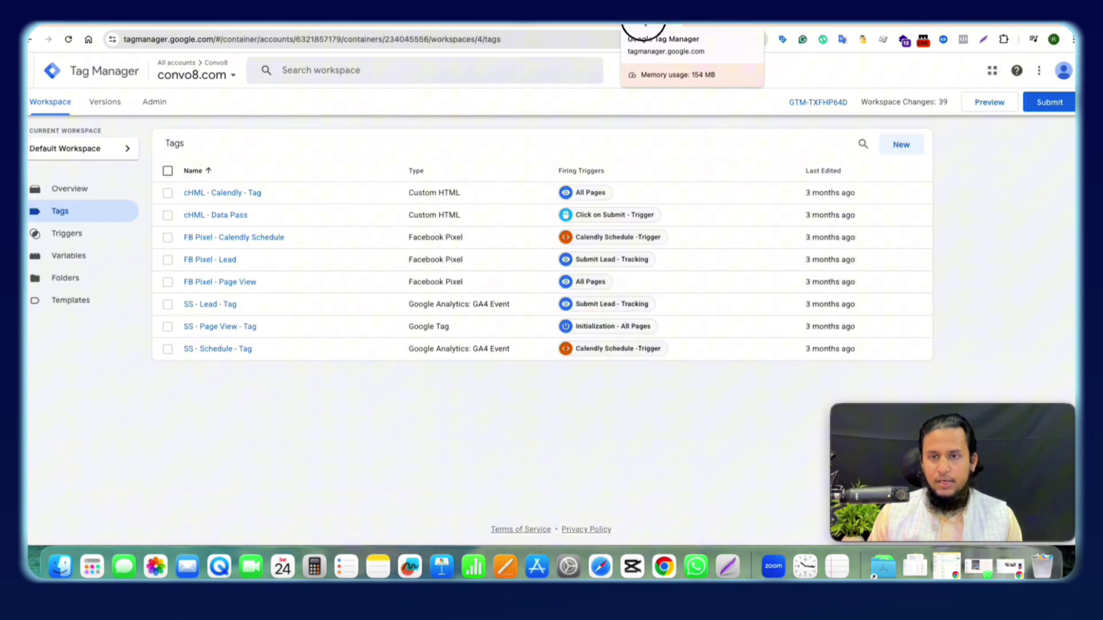
left_click(598, 243)
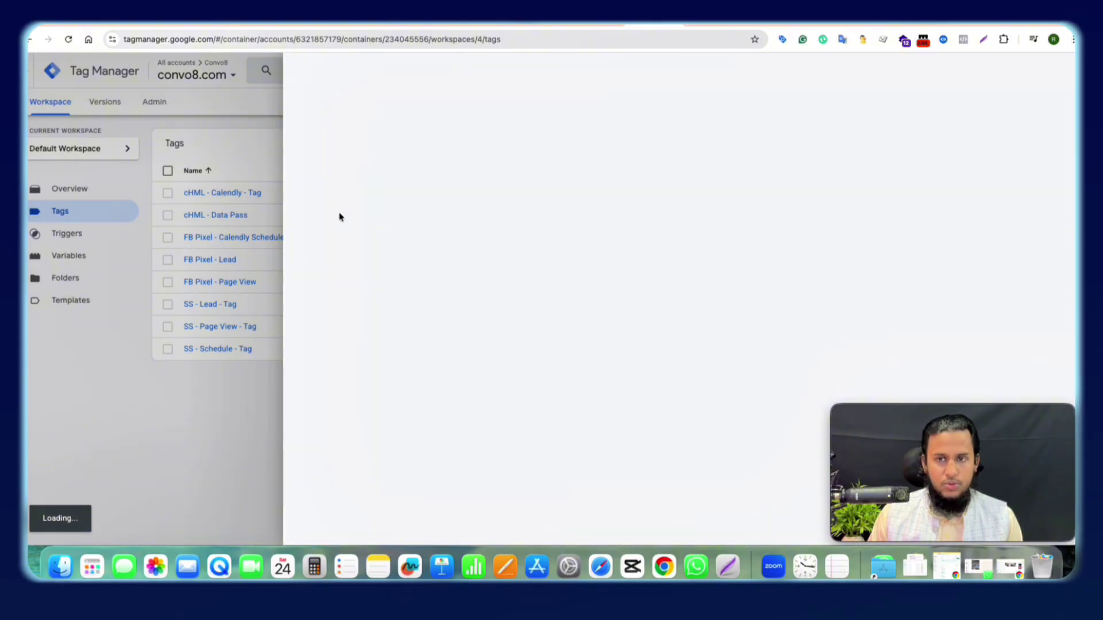
left_click(682, 222)
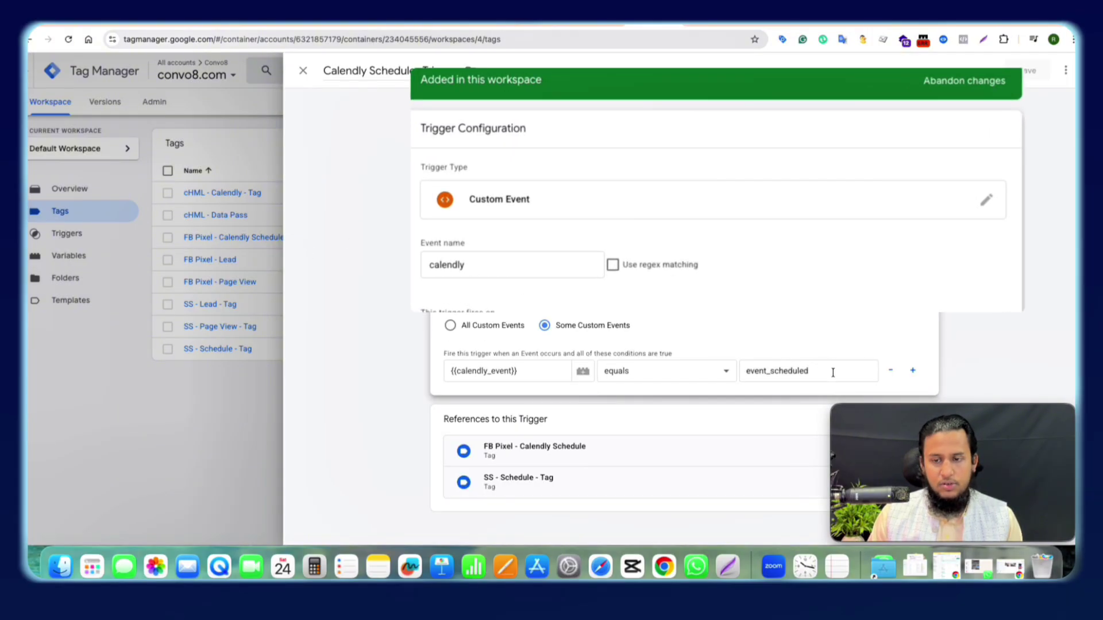
left_click_drag(833, 373, 722, 370)
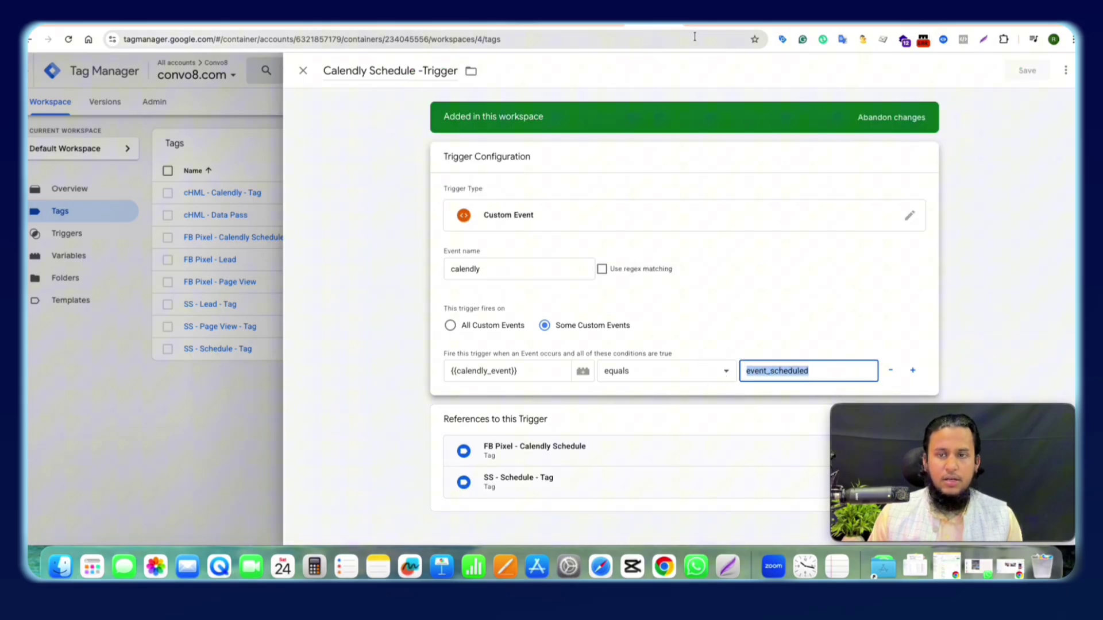
Step: Back in Tag Assistant, examine the Data Layer values of calendly event 38 and highlight the event name
left_click(702, 26)
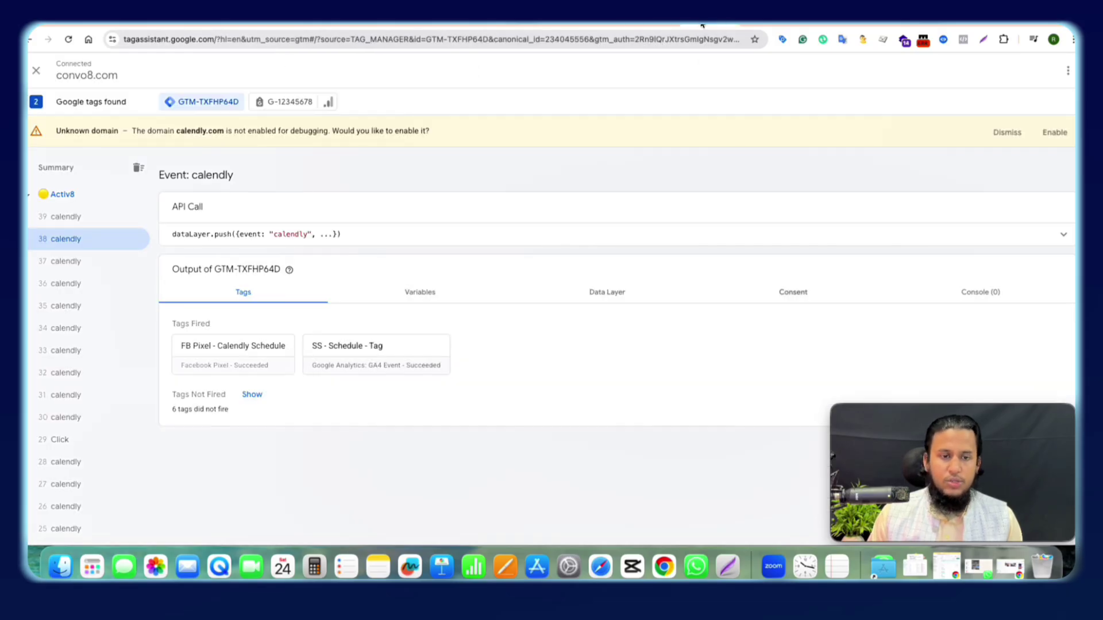
left_click(443, 302)
left_click(555, 303)
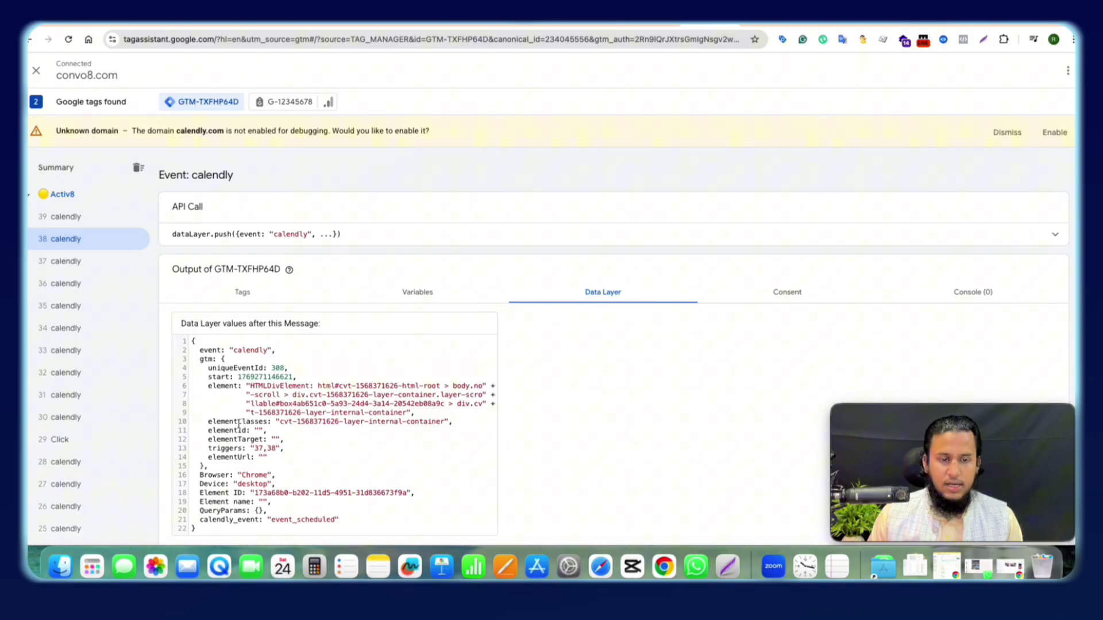
double_click(256, 355)
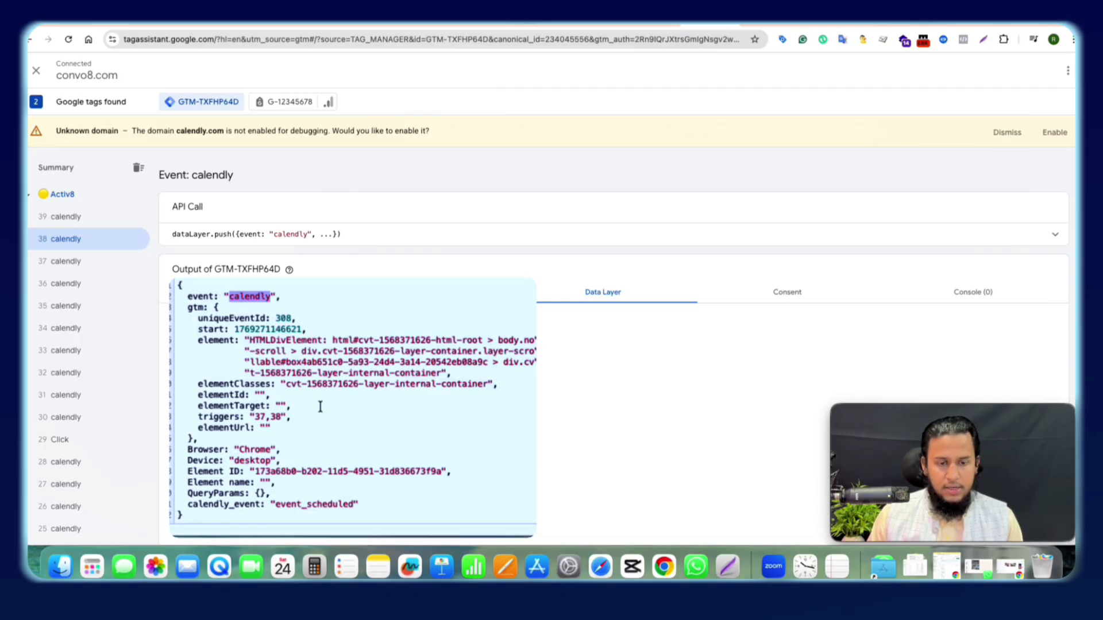
Step: Highlight the calendly_event value of calendly event 38 and compare its Data Layer values with those of calendly event 32
left_click_drag(277, 504, 352, 504)
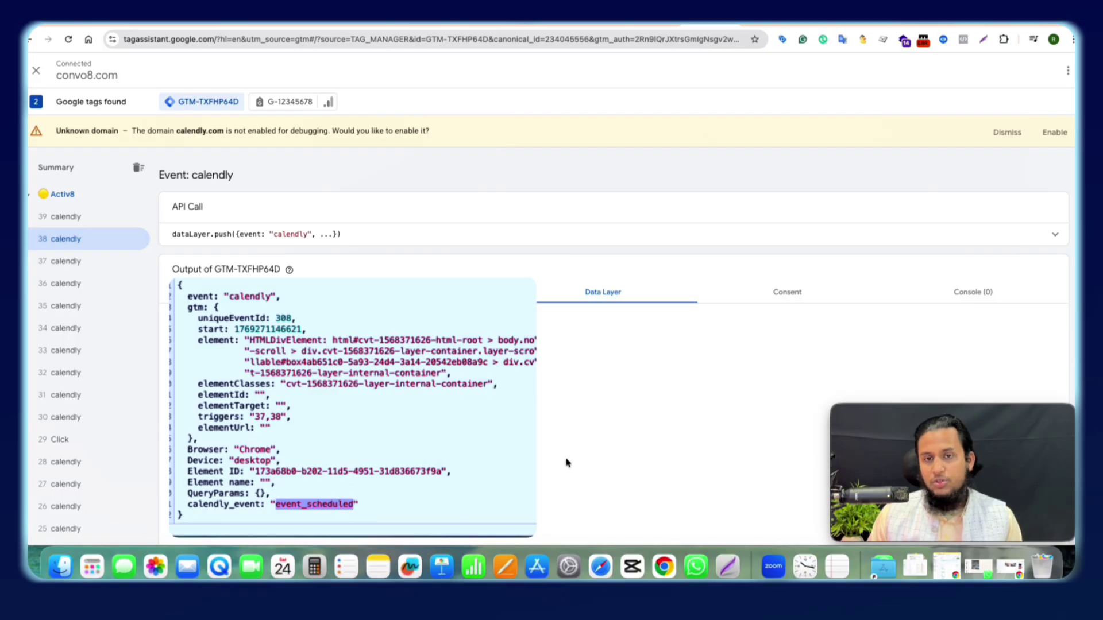
left_click(74, 218)
left_click(82, 238)
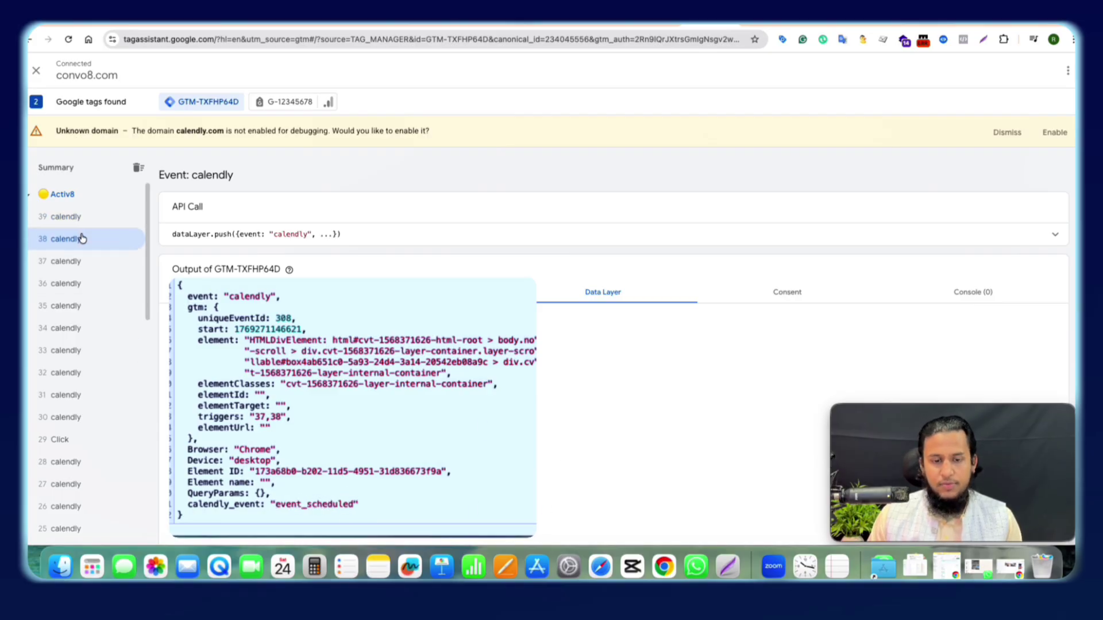
left_click(64, 371)
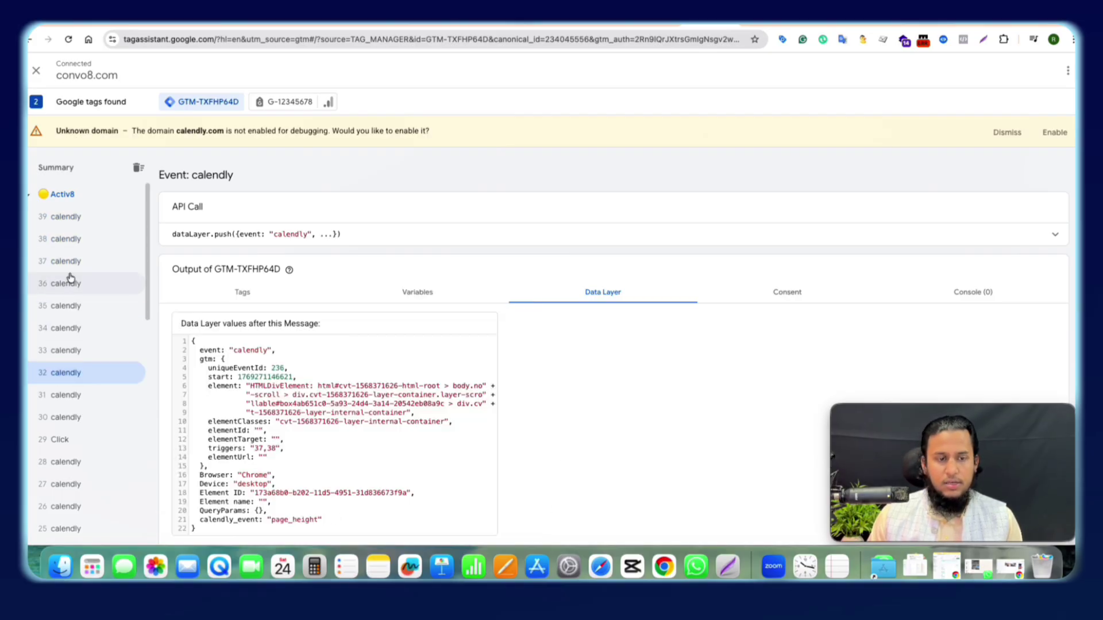
left_click(69, 240)
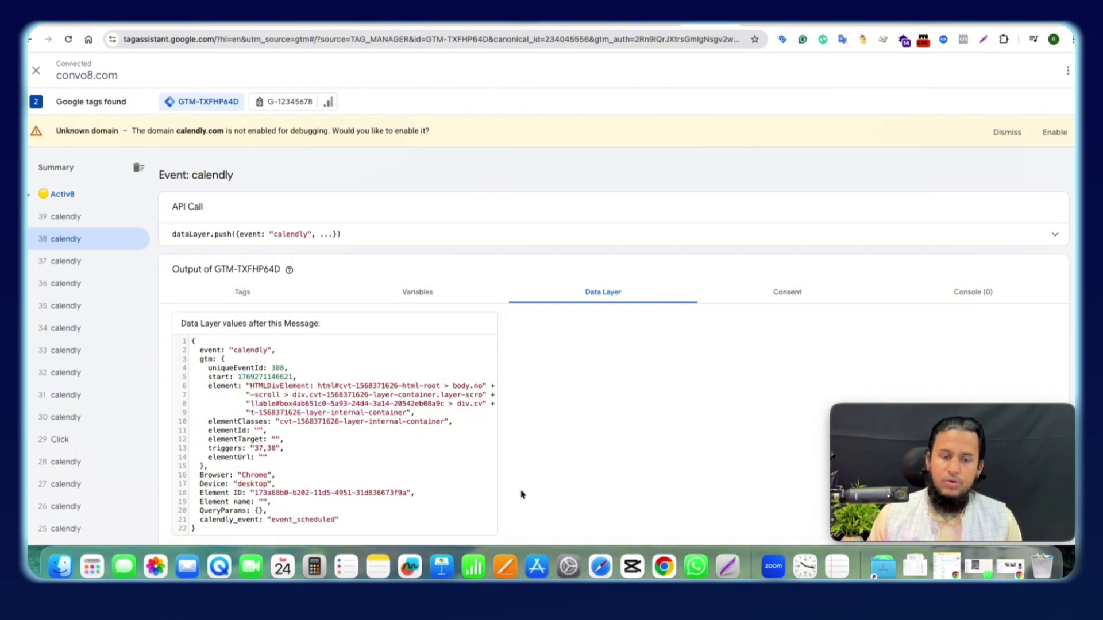
Step: Return to the booking confirmation page, search Google for calendly in a new browser tab, and open the Calendly website
left_click(773, 26)
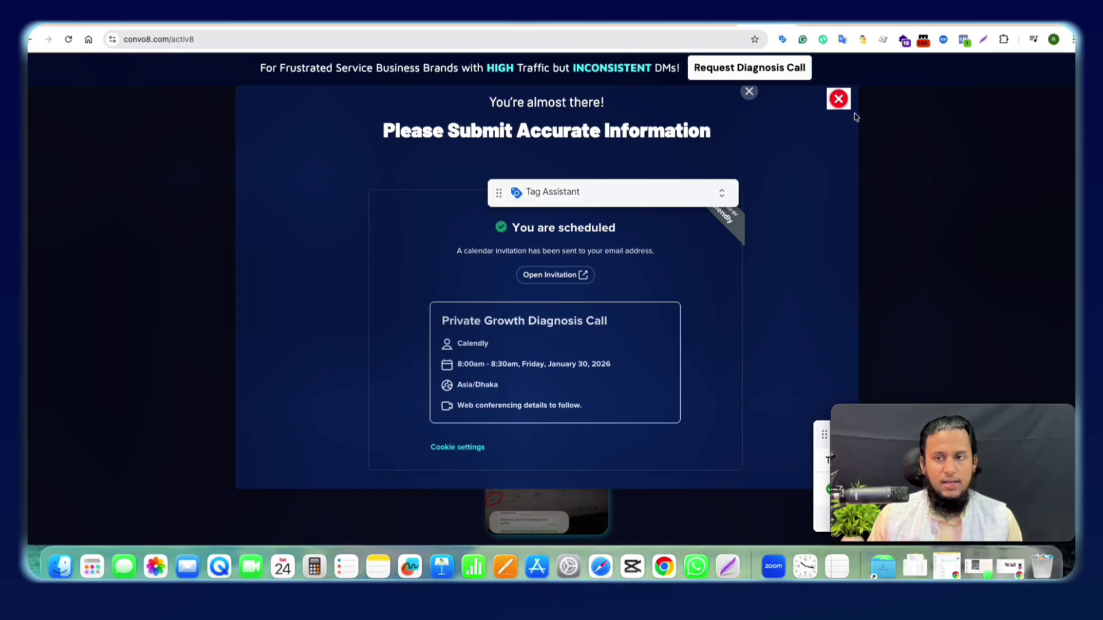
key("super+t")
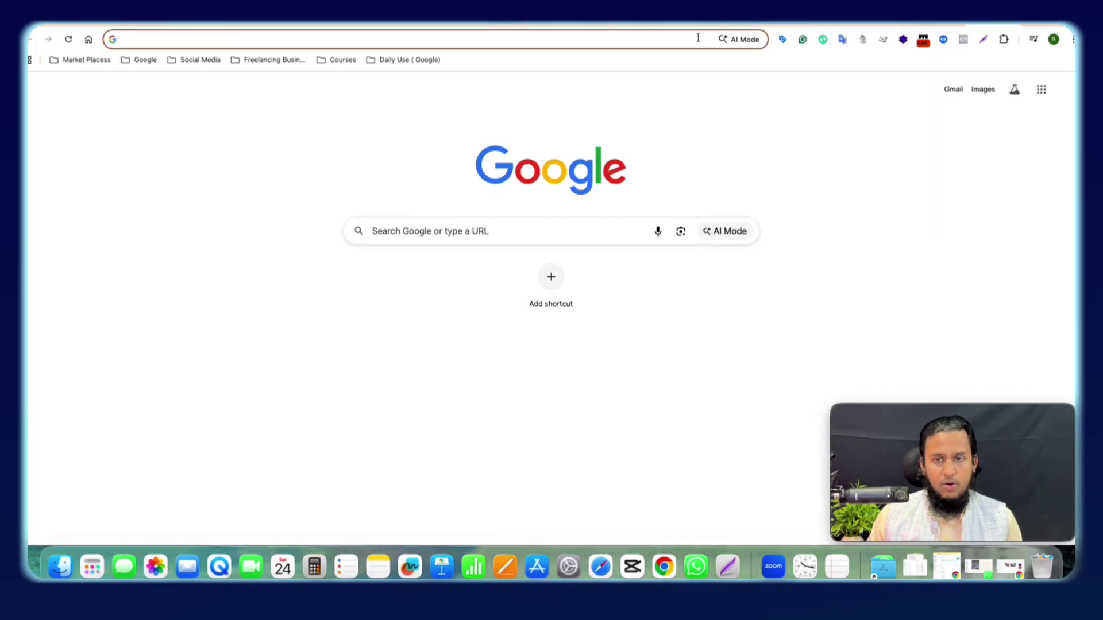
left_click(697, 40)
type("cal")
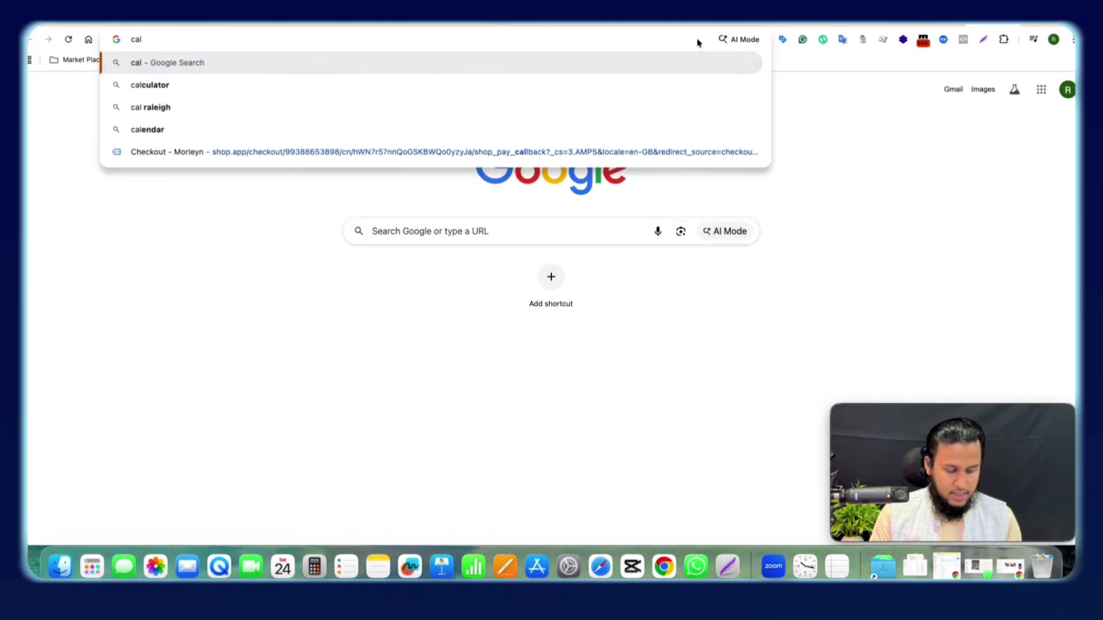
type("endly")
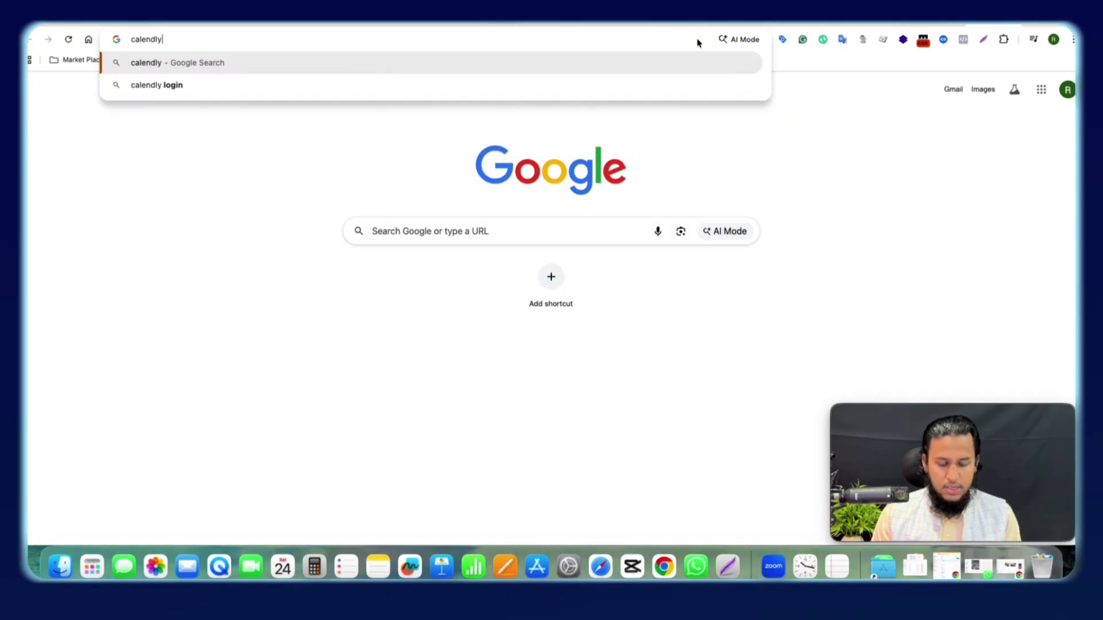
key("Return")
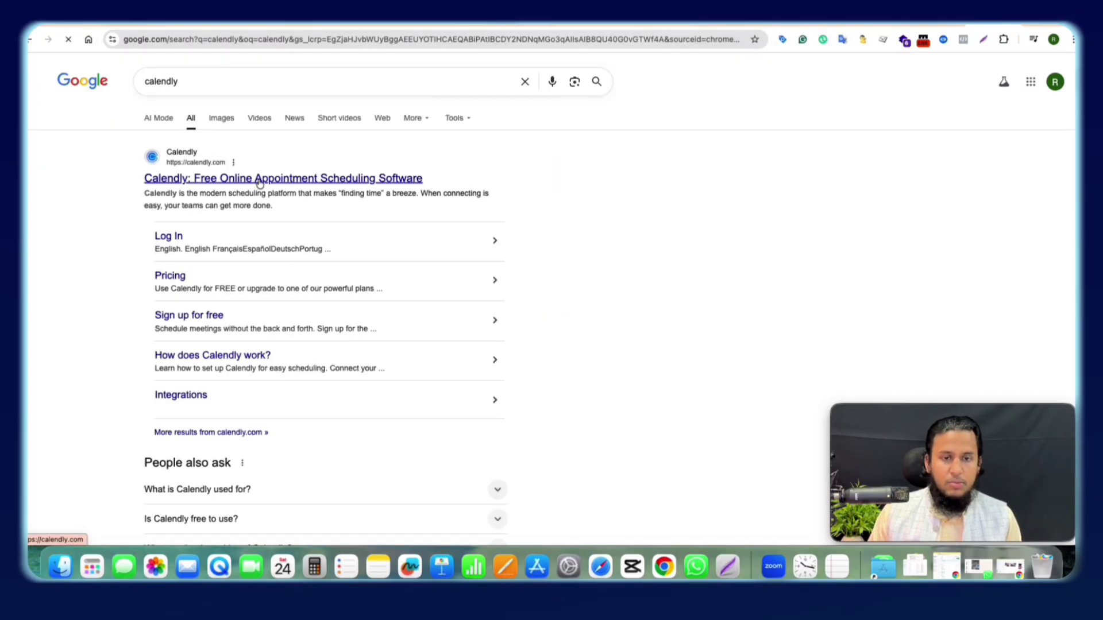
left_click(259, 181)
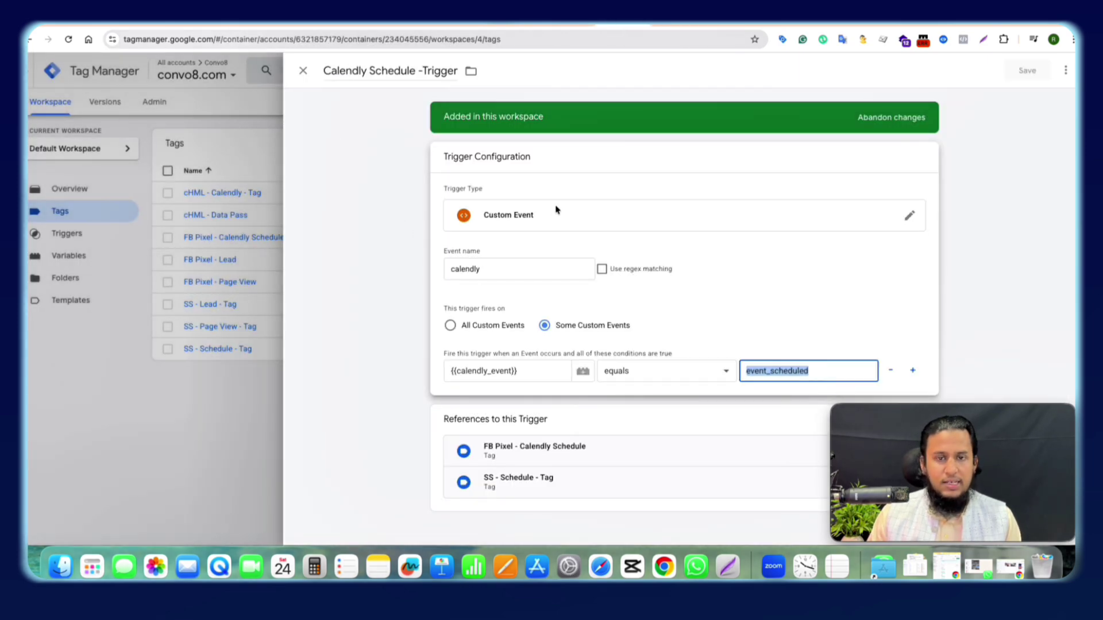
Step: In Tag Manager, close the Calendly Schedule -Trigger and examine the cHML - Calendly - Tag script and the cHML - Data Pass tag
left_click(303, 70)
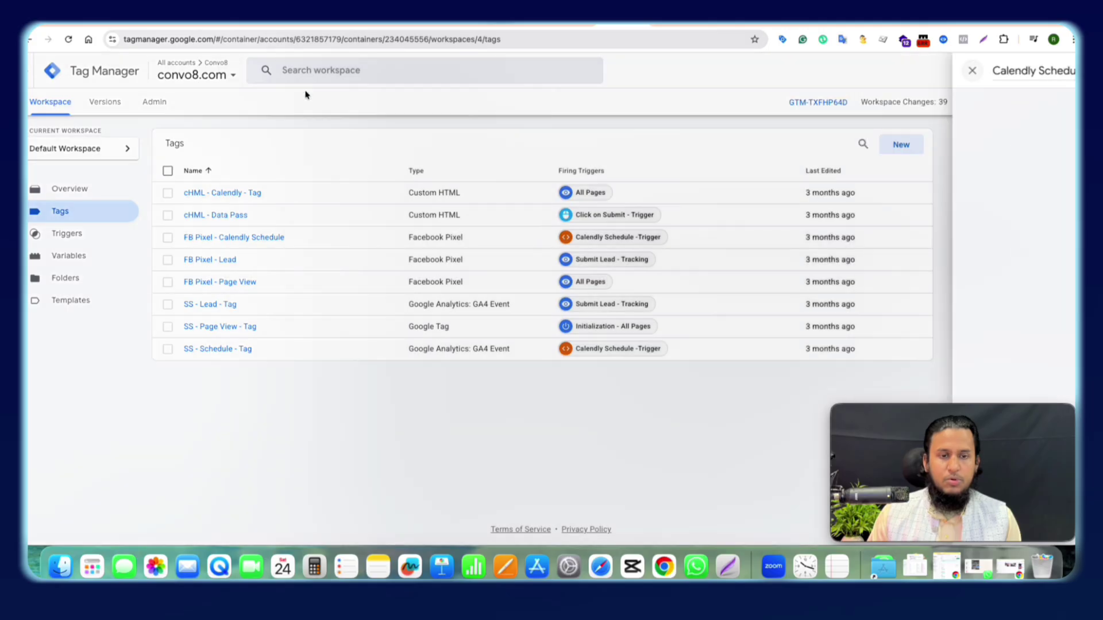
left_click(305, 455)
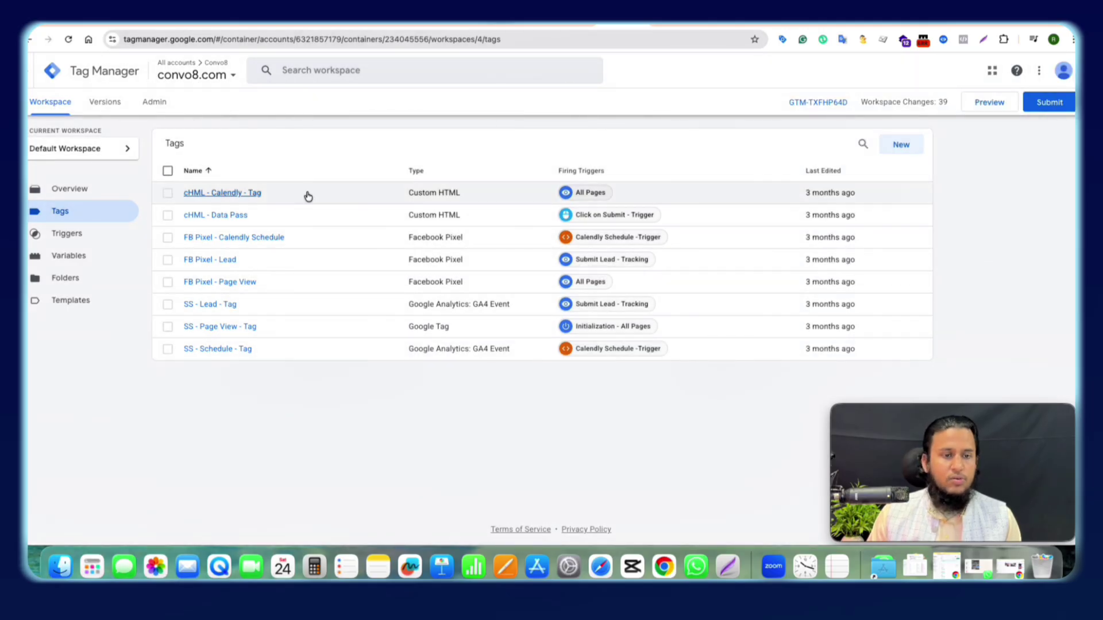
left_click(736, 21)
left_click(680, 17)
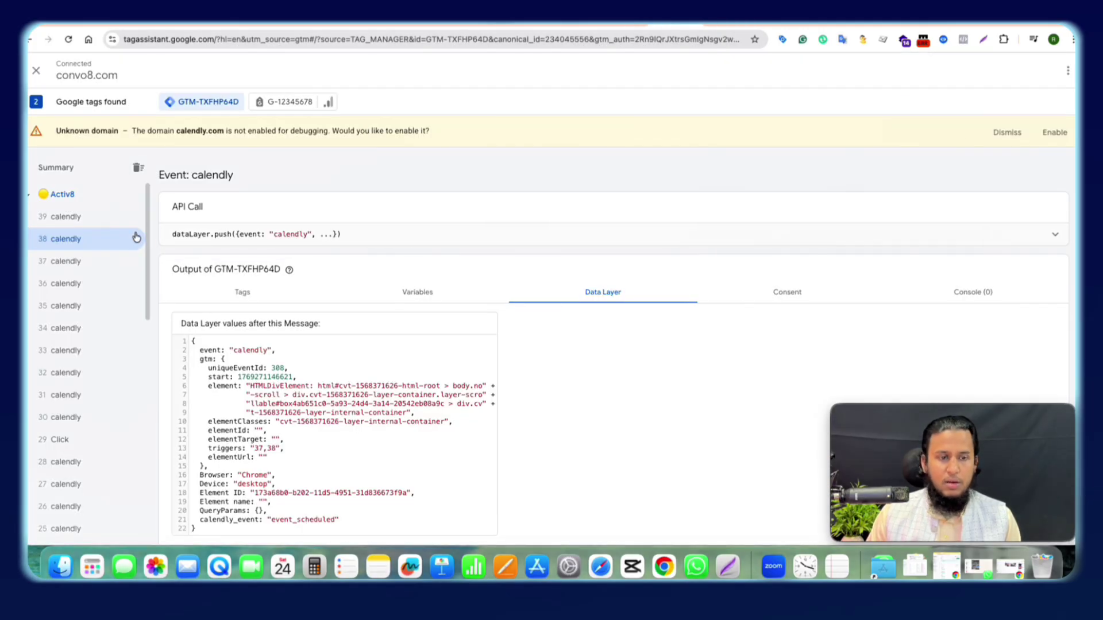
left_click(621, 16)
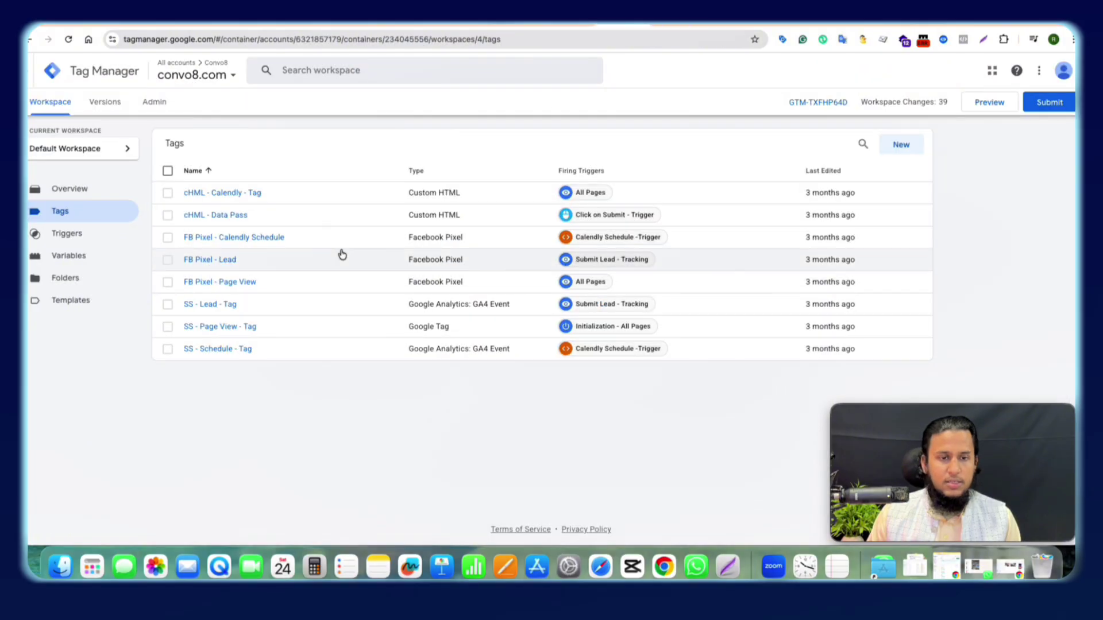
left_click(236, 193)
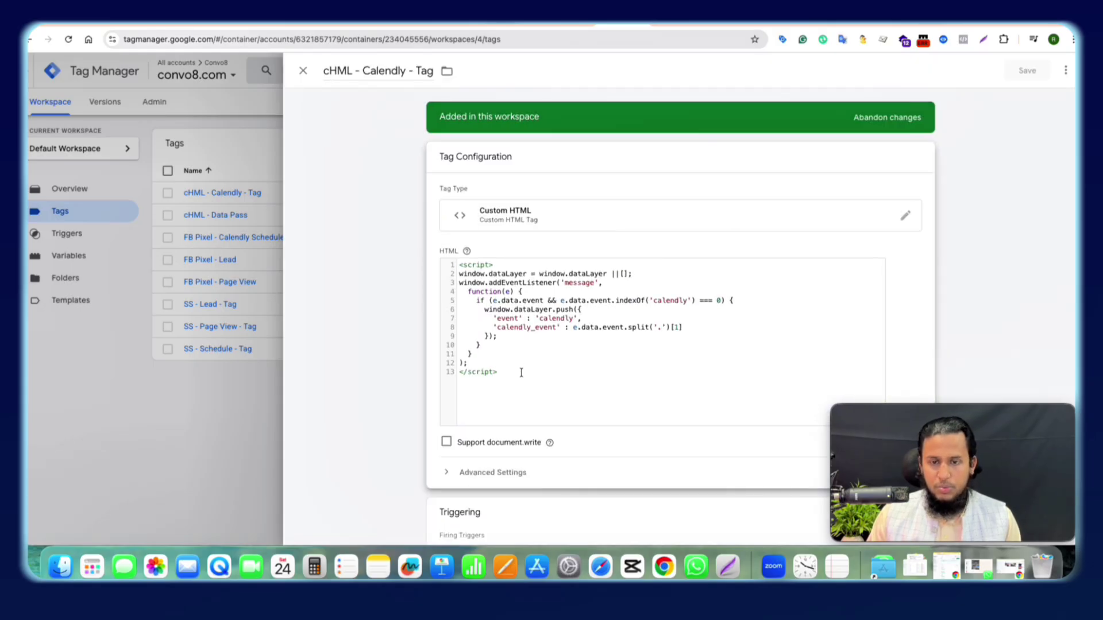
left_click(303, 71)
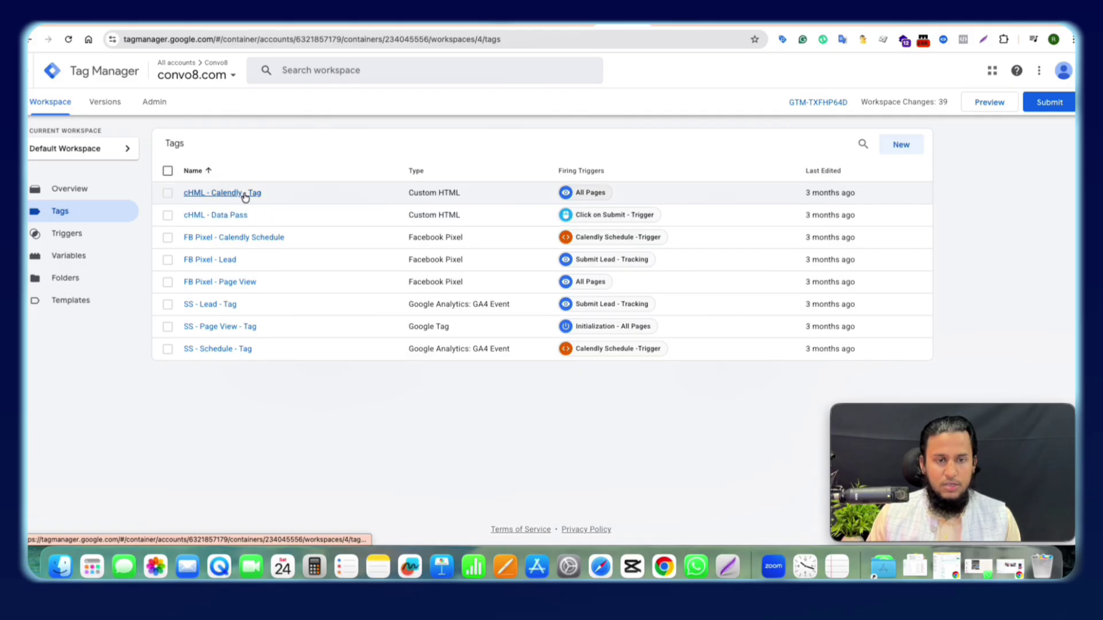
left_click(228, 221)
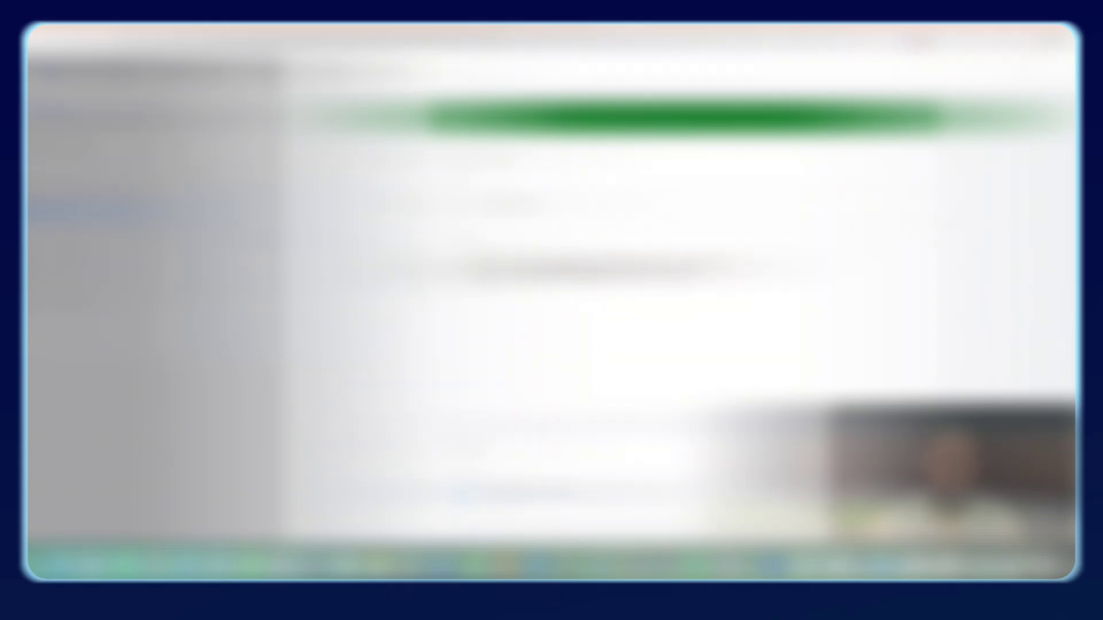
left_click(178, 460)
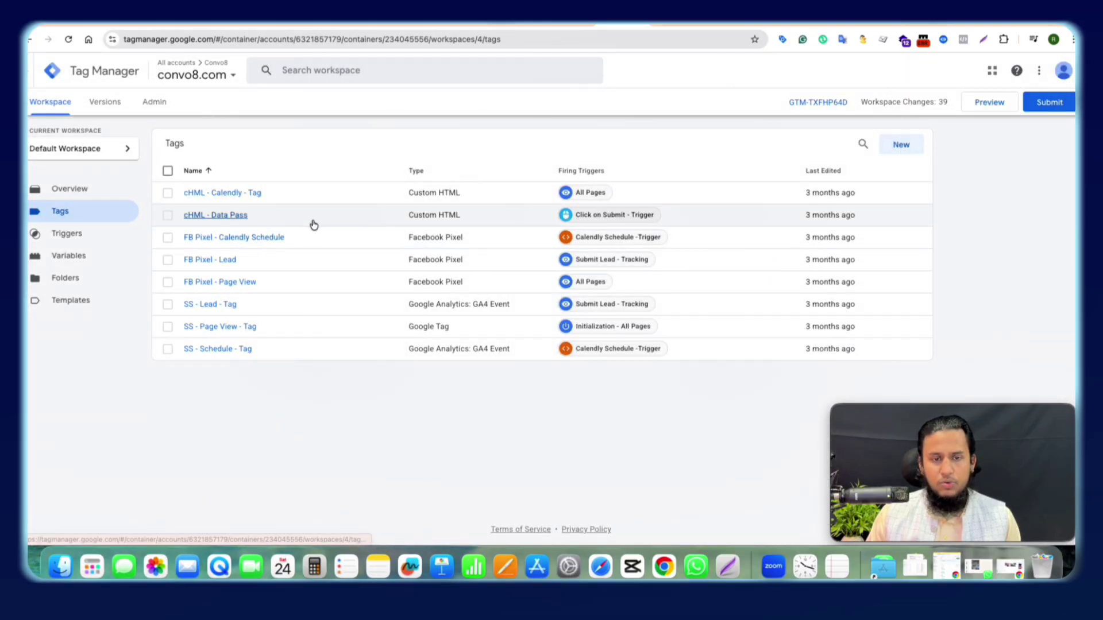
left_click(898, 146)
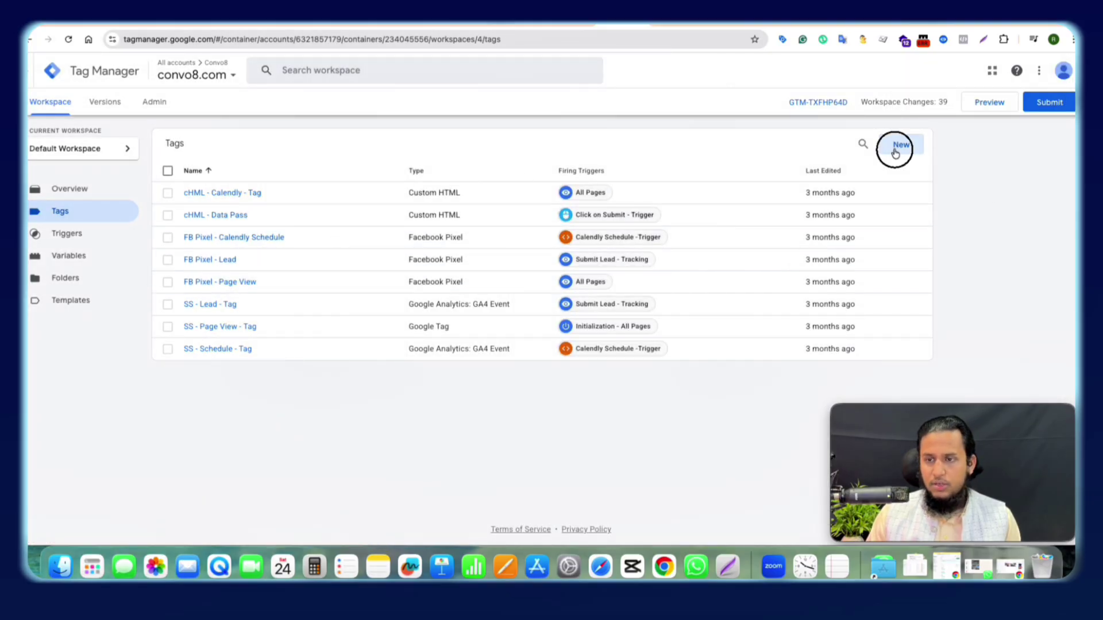
left_click(697, 178)
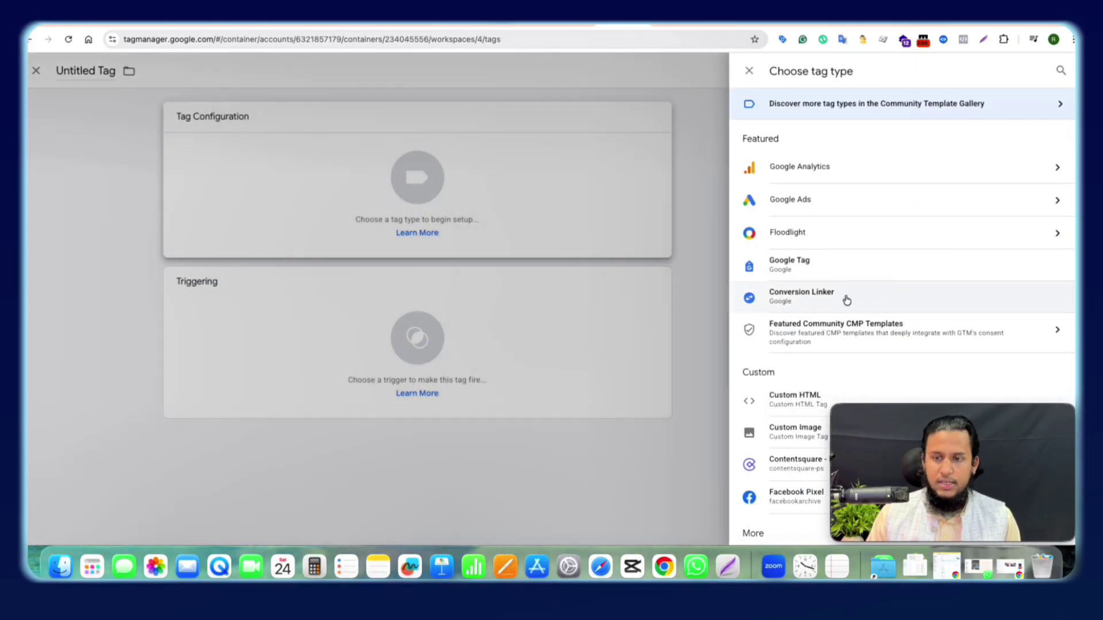
left_click(393, 180)
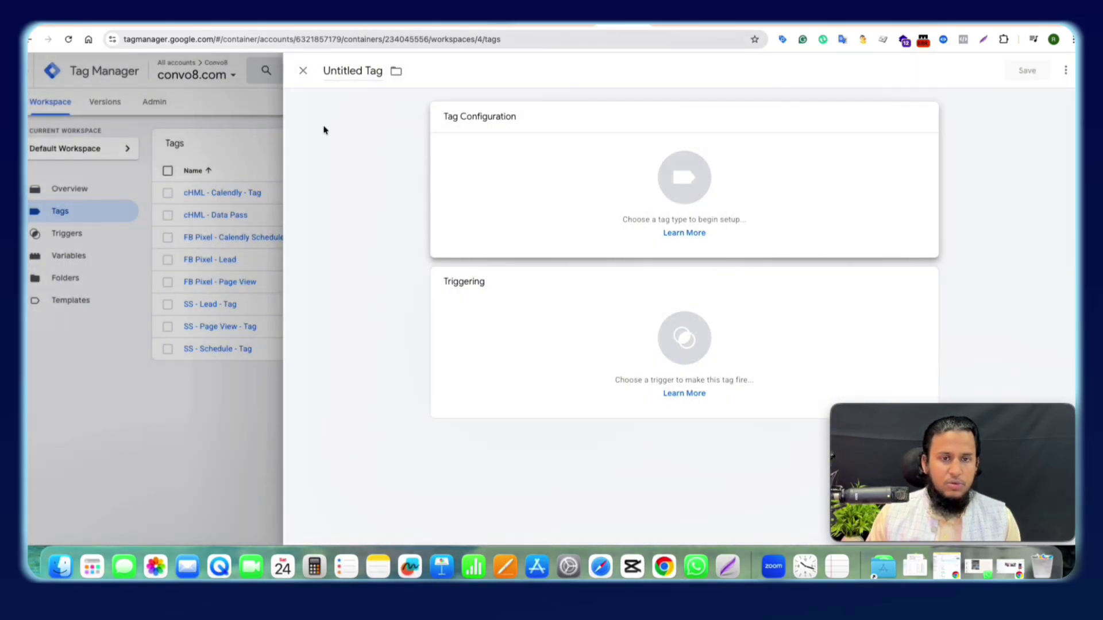
left_click(302, 70)
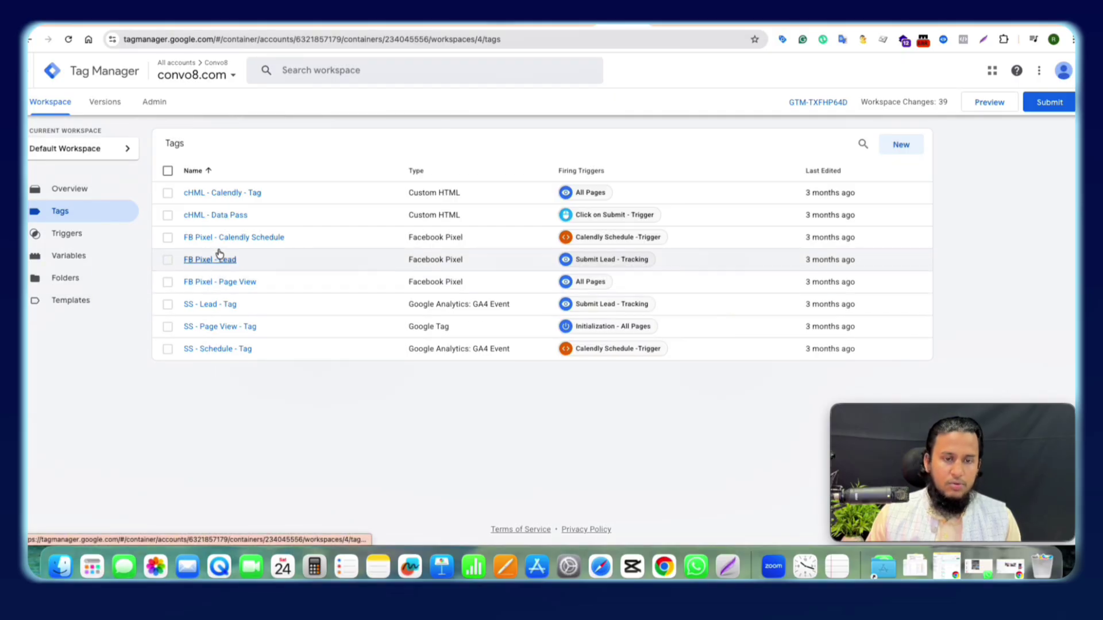
Step: Duplicate the FB Pixel - Calendly Schedule tag and name the copy FB Pixel - Purchase
left_click(230, 237)
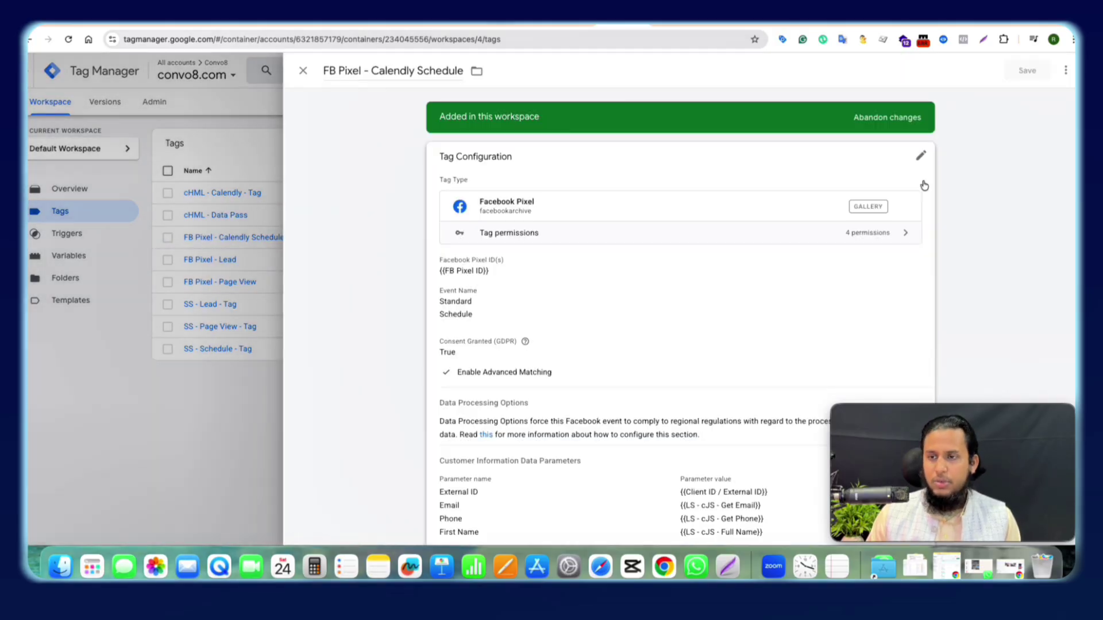
left_click(1064, 71)
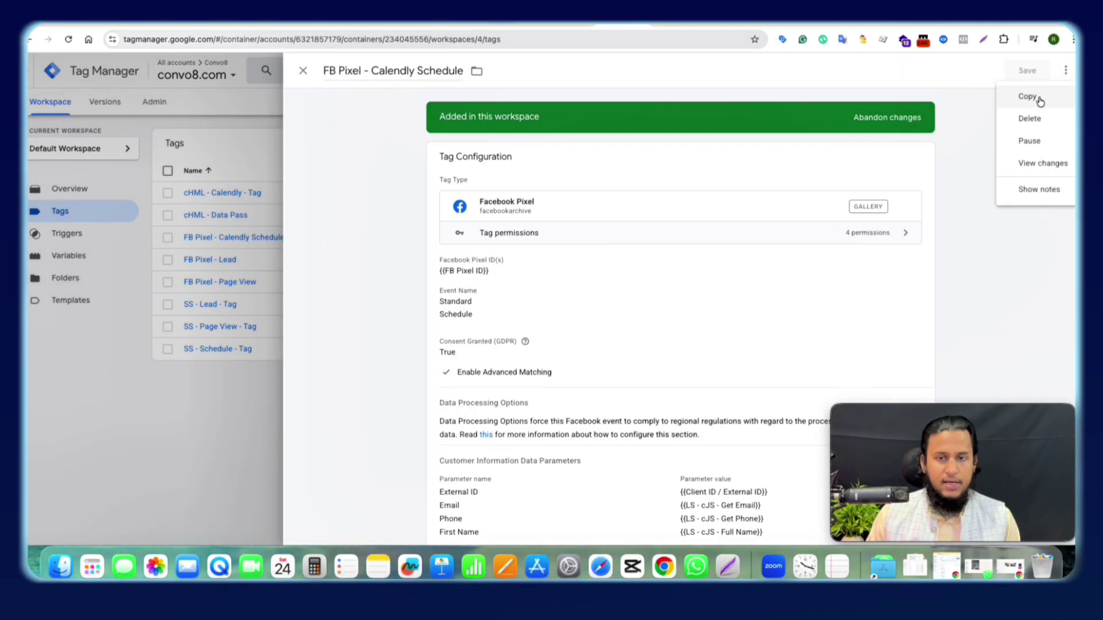
left_click(1028, 96)
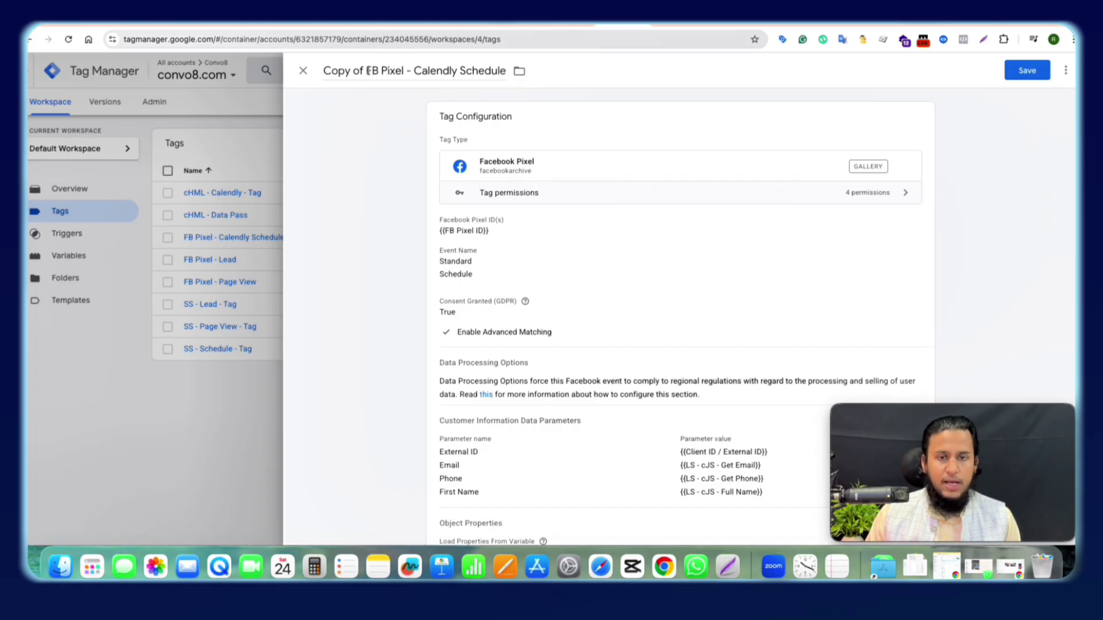
left_click_drag(366, 70, 323, 70)
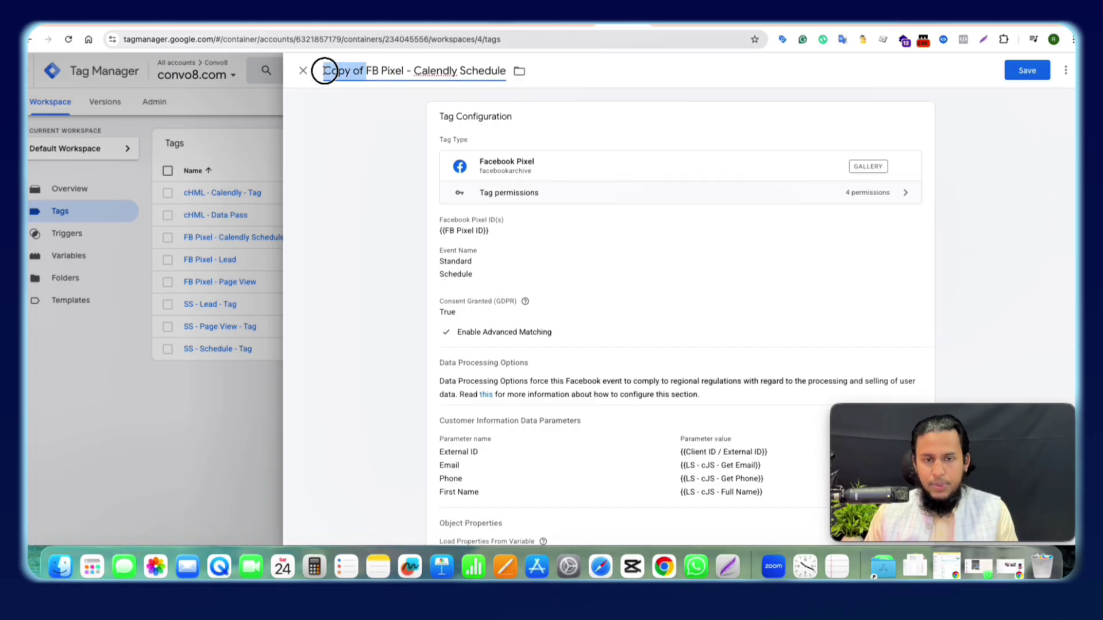
key("BackSpace")
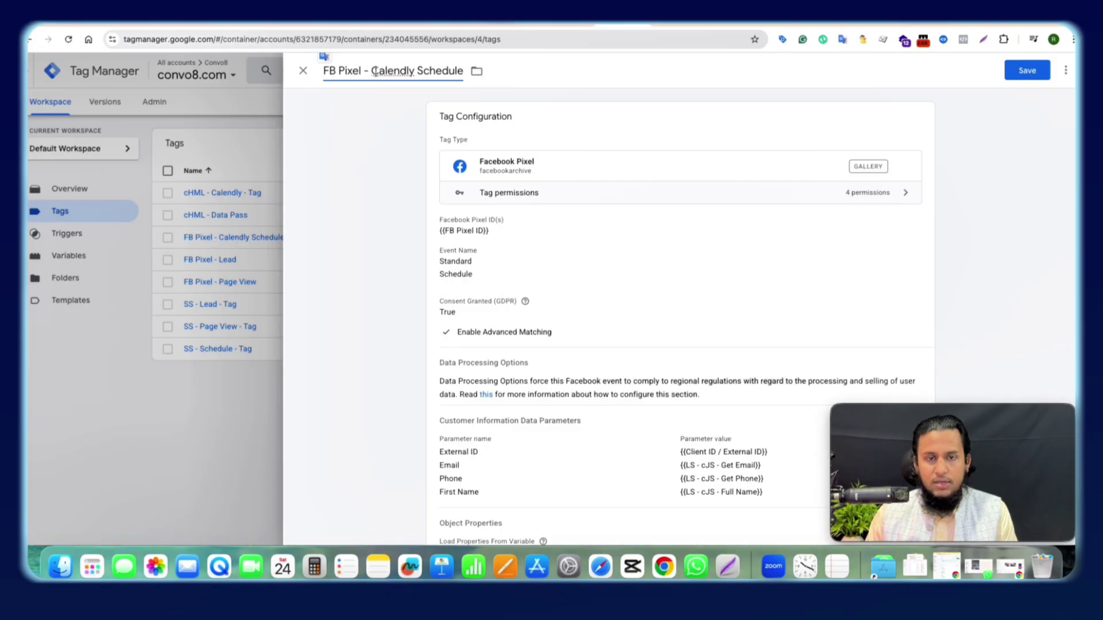
left_click_drag(374, 71, 522, 81)
key("BackSpace")
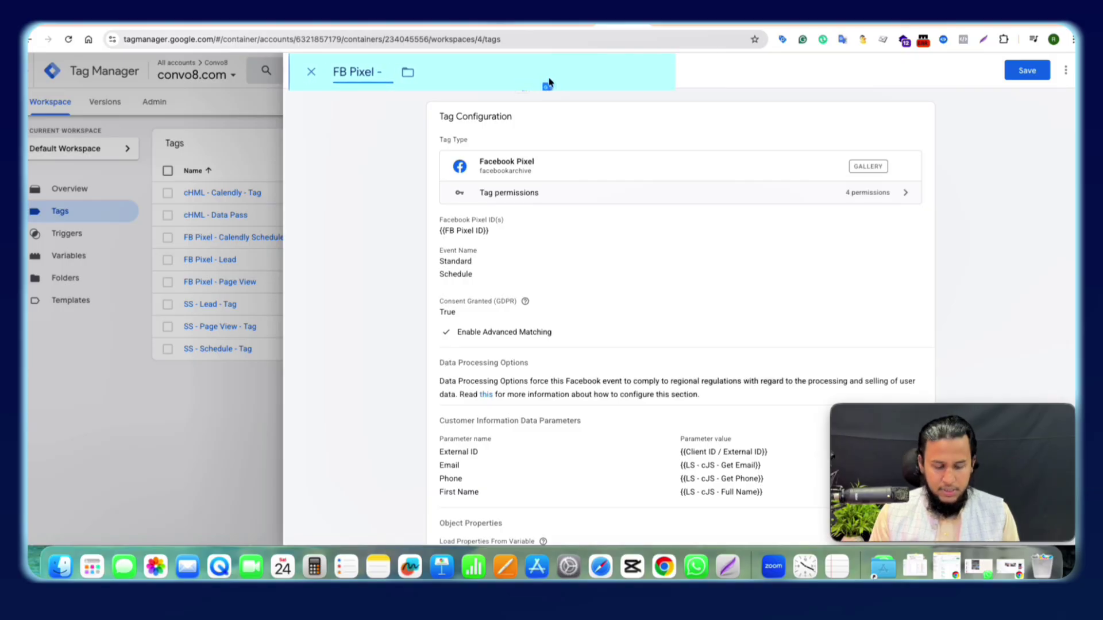
type("Purchase")
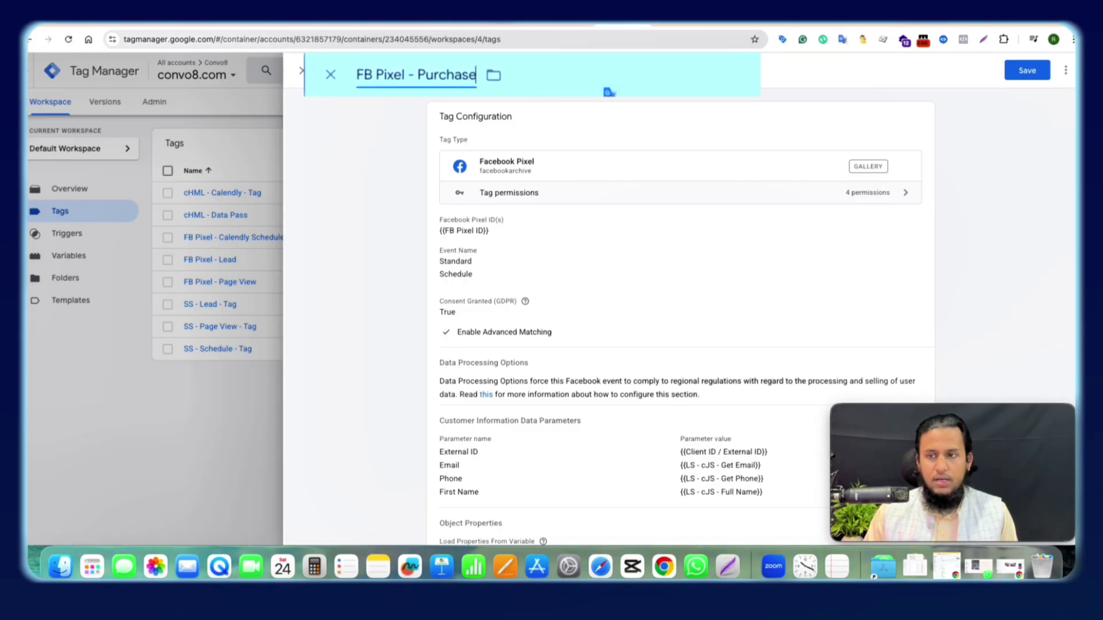
Step: Set the standard event name of the copied Facebook Pixel tag to Purchase
scroll(609, 92, "down", 1)
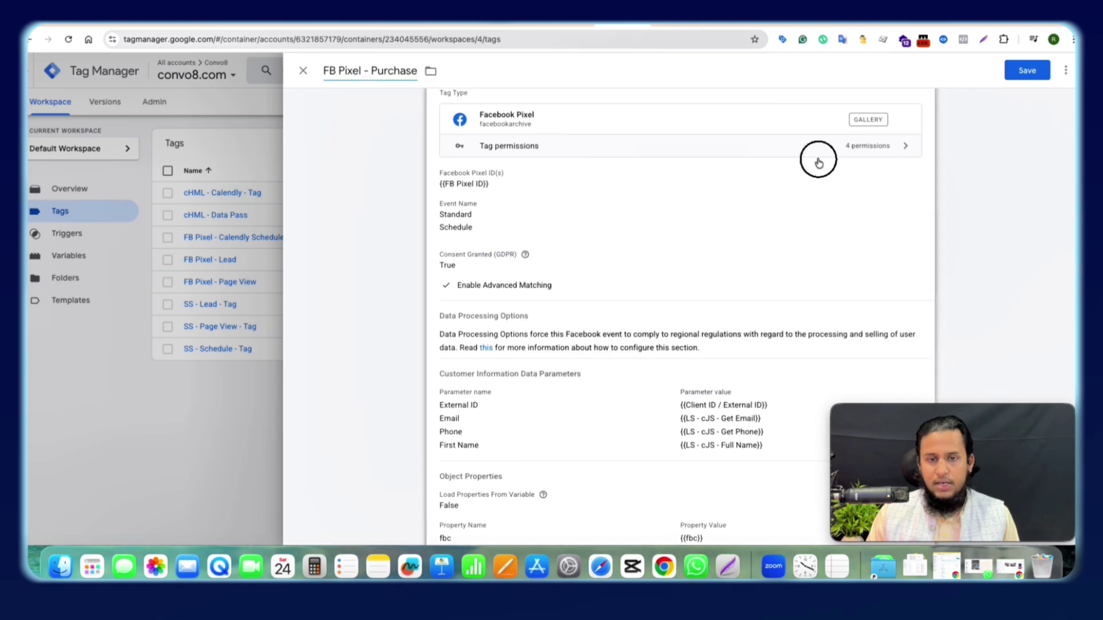
left_click(538, 270)
left_click(523, 290)
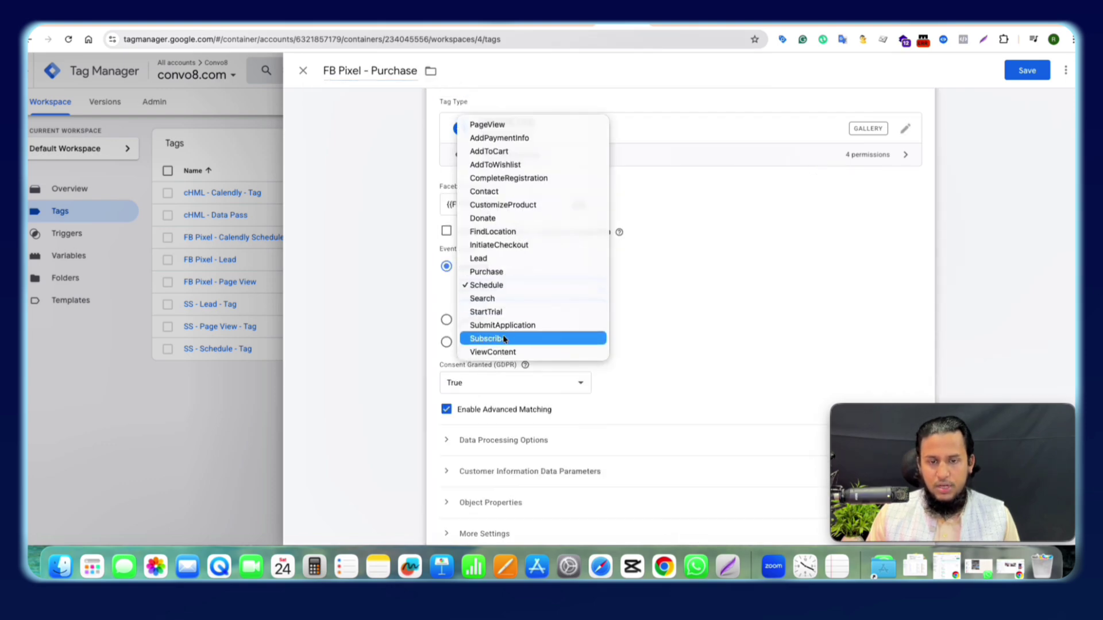
left_click(487, 272)
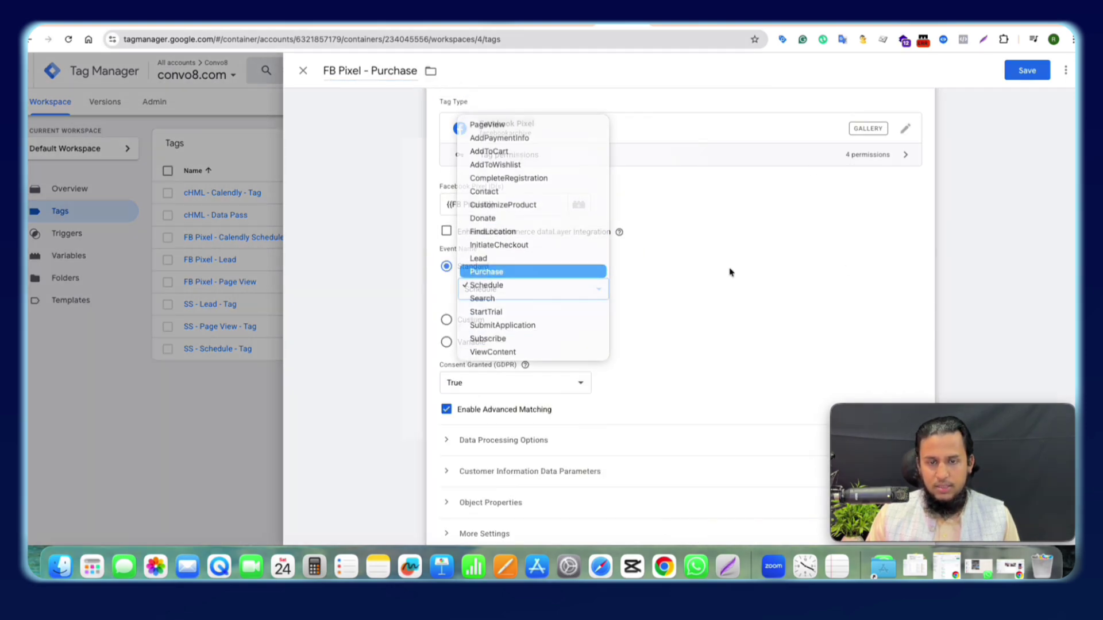
Step: Expand the Customer Information Data Parameters of the FB Pixel - Purchase tag and examine the parameter names and values
scroll(1068, 184, "down", 3)
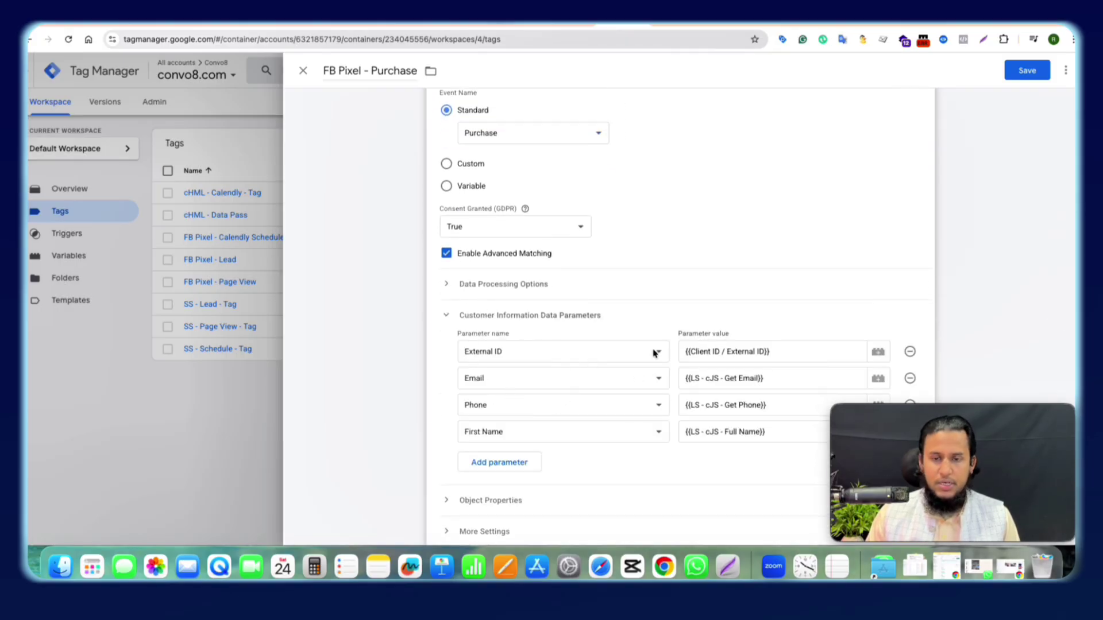
left_click(470, 285)
left_click(468, 283)
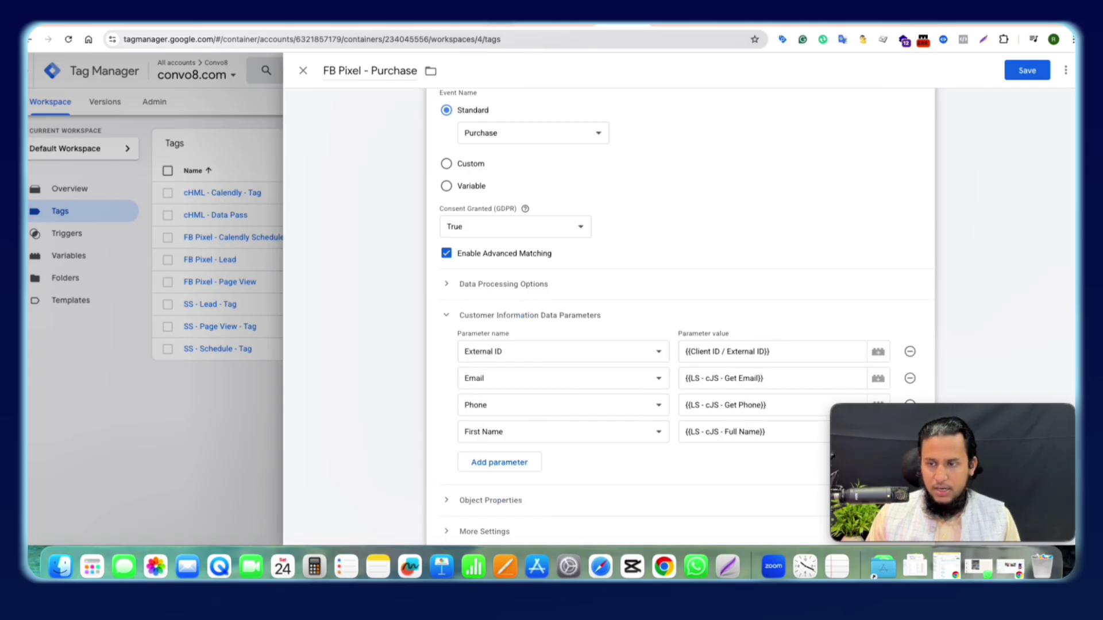
left_click_drag(1032, 422, 1024, 202)
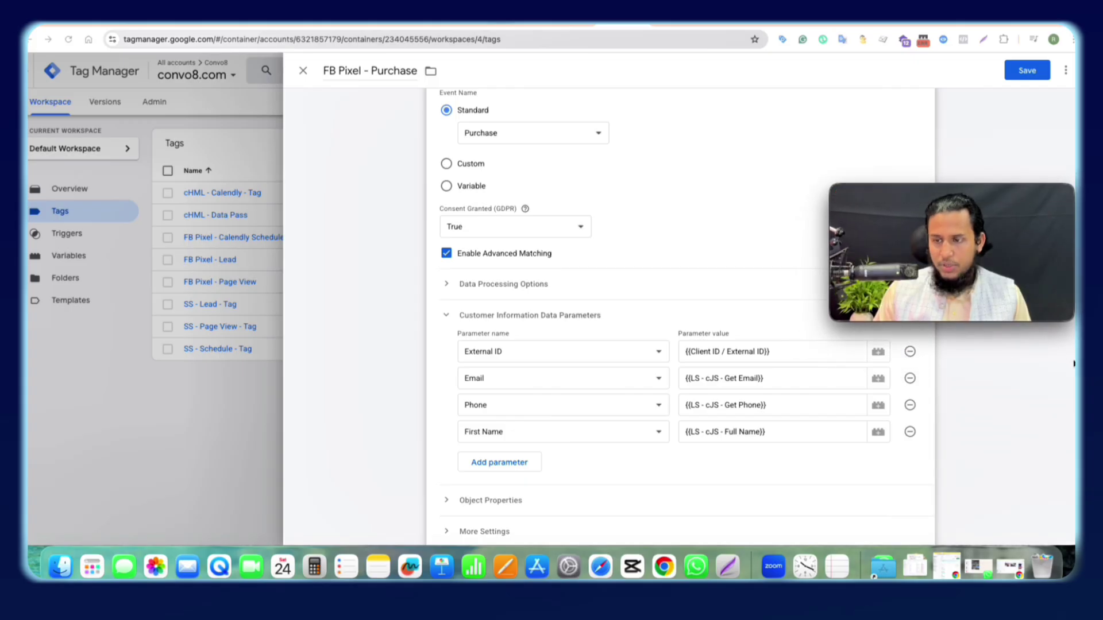
Step: Add the object properties value set to 1 and currency set to SGD to the FB Pixel - Purchase tag, and save it
scroll(471, 357, "down", 3)
left_click(470, 347)
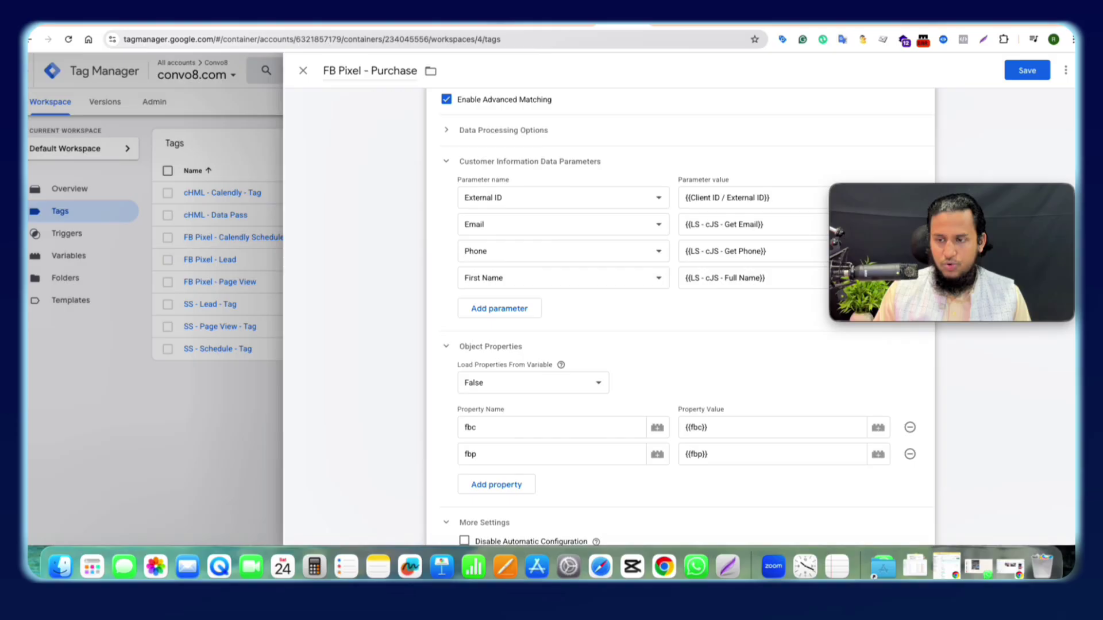
scroll(1070, 389, "down", 5)
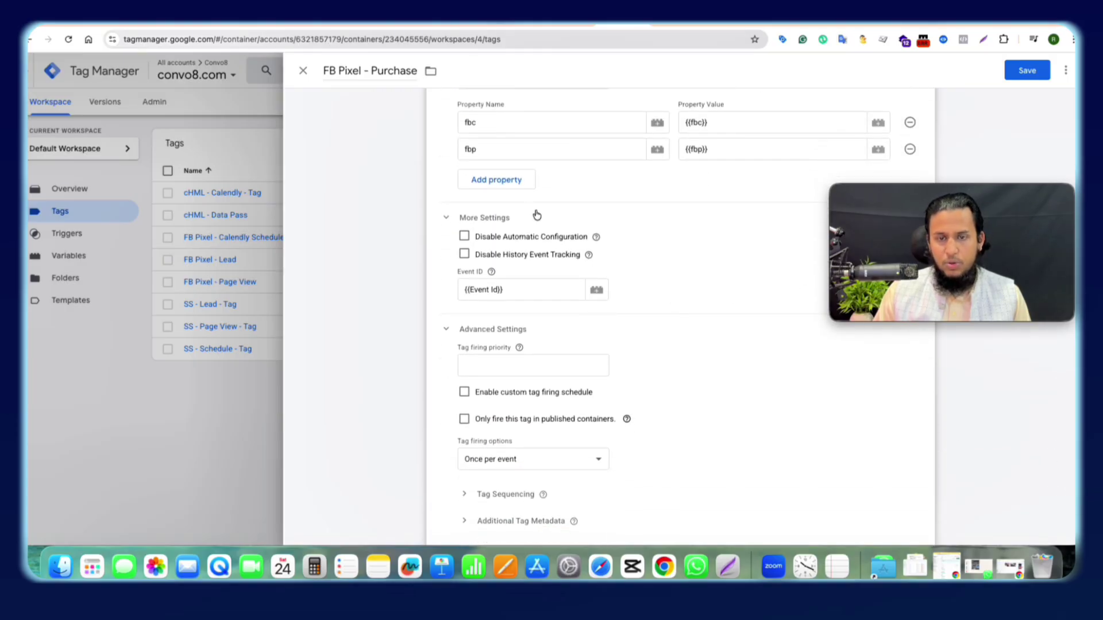
left_click(508, 183)
left_click(510, 178)
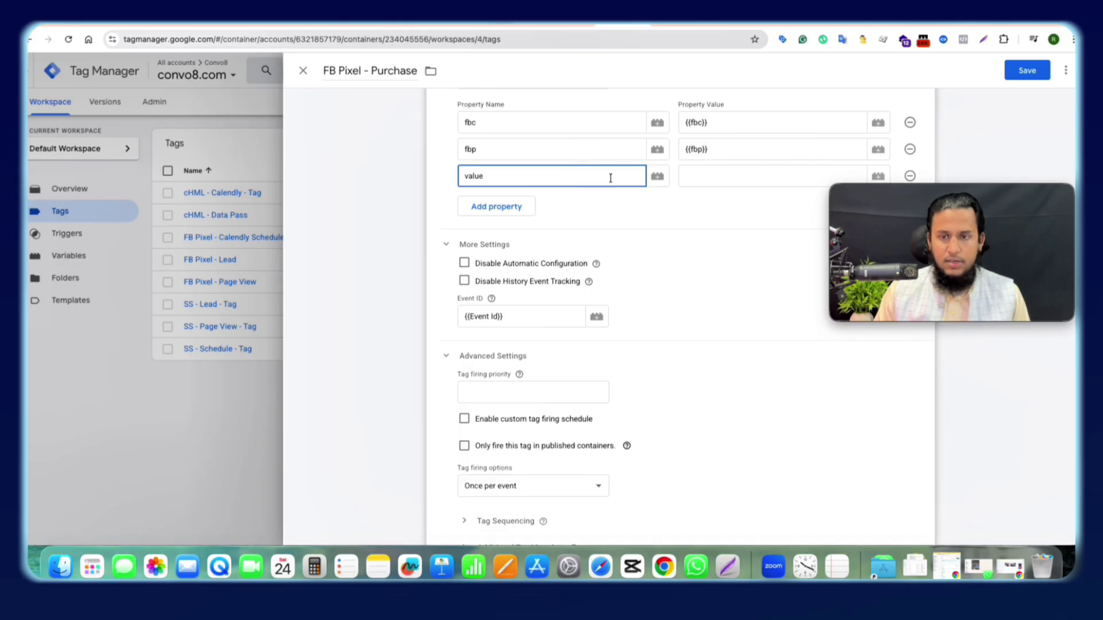
left_click(699, 179)
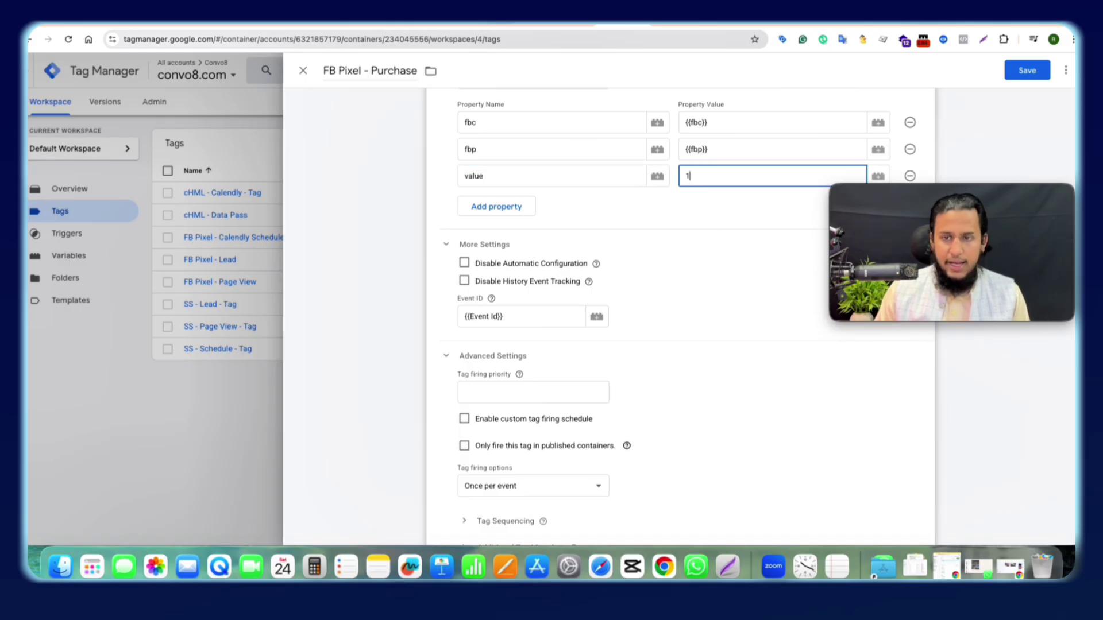
left_click(520, 210)
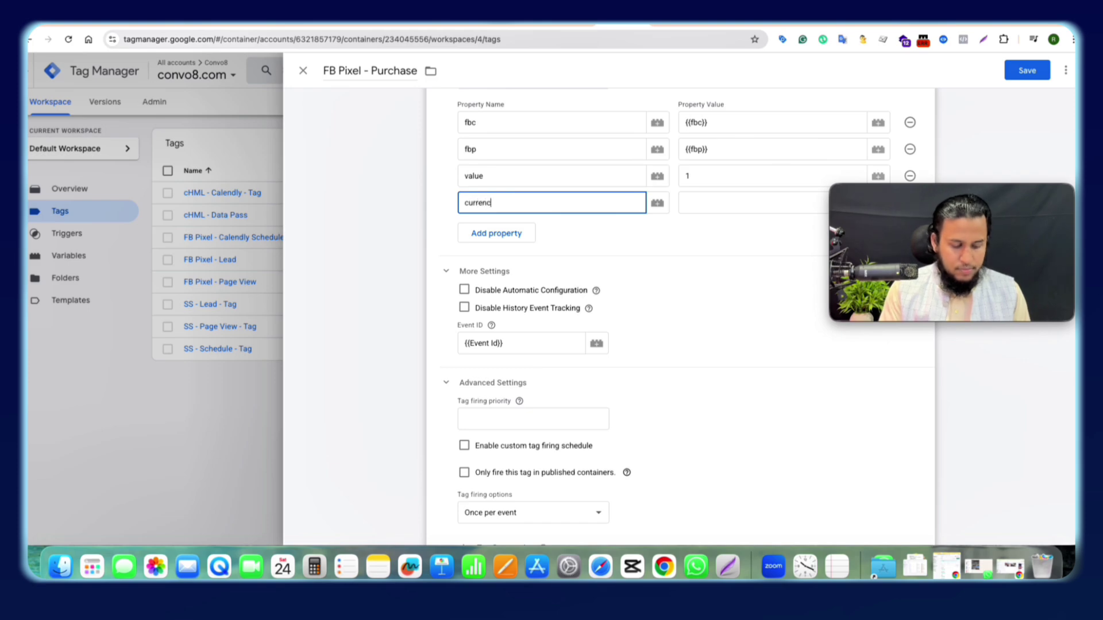
left_click(726, 203)
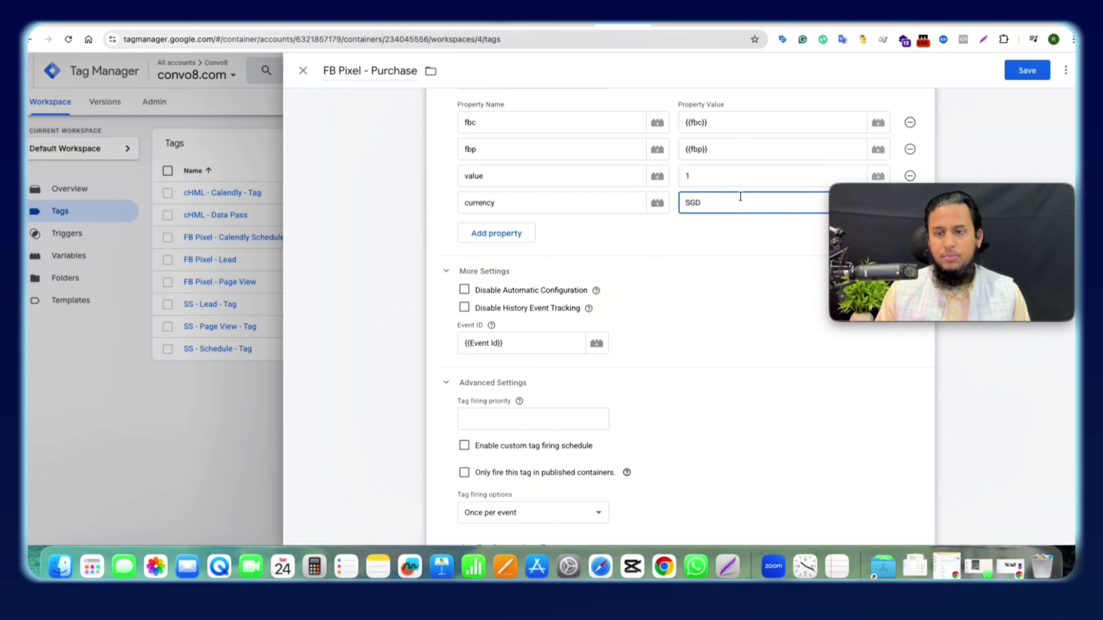
scroll(1063, 369, "down", 5)
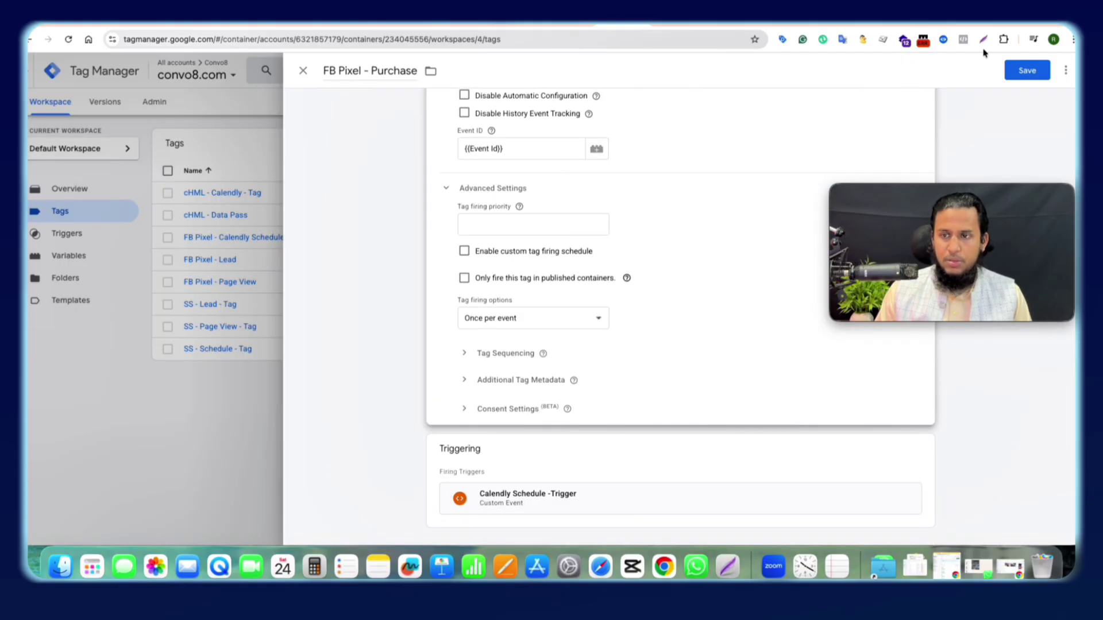
left_click(1026, 70)
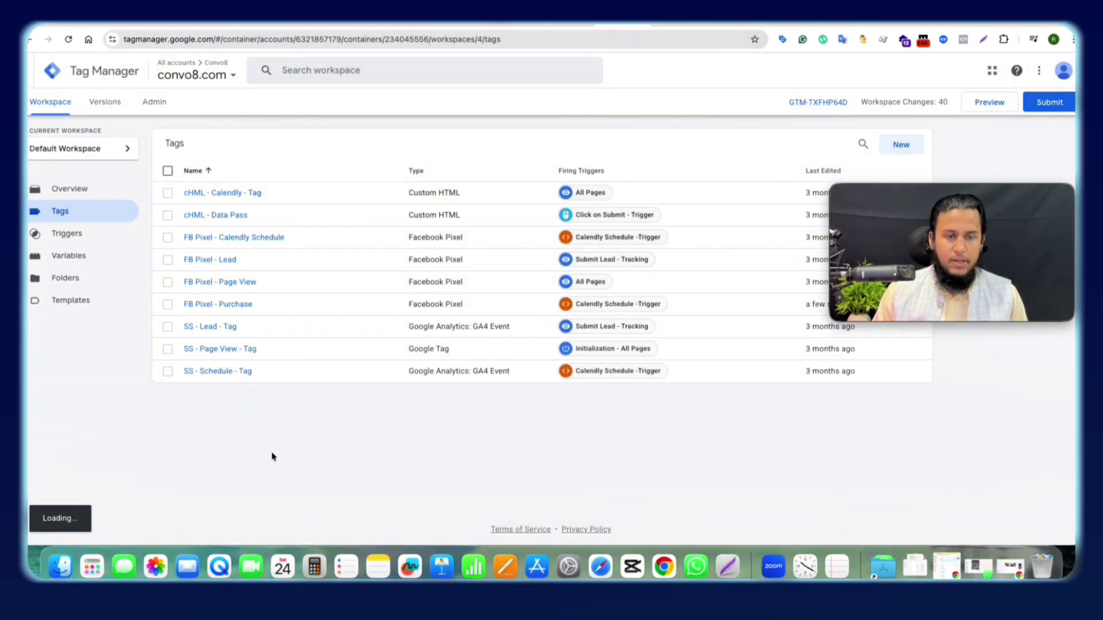
Step: Duplicate the SS - Schedule - Tag and name the copy SS - Purchase - Tag
left_click(233, 372)
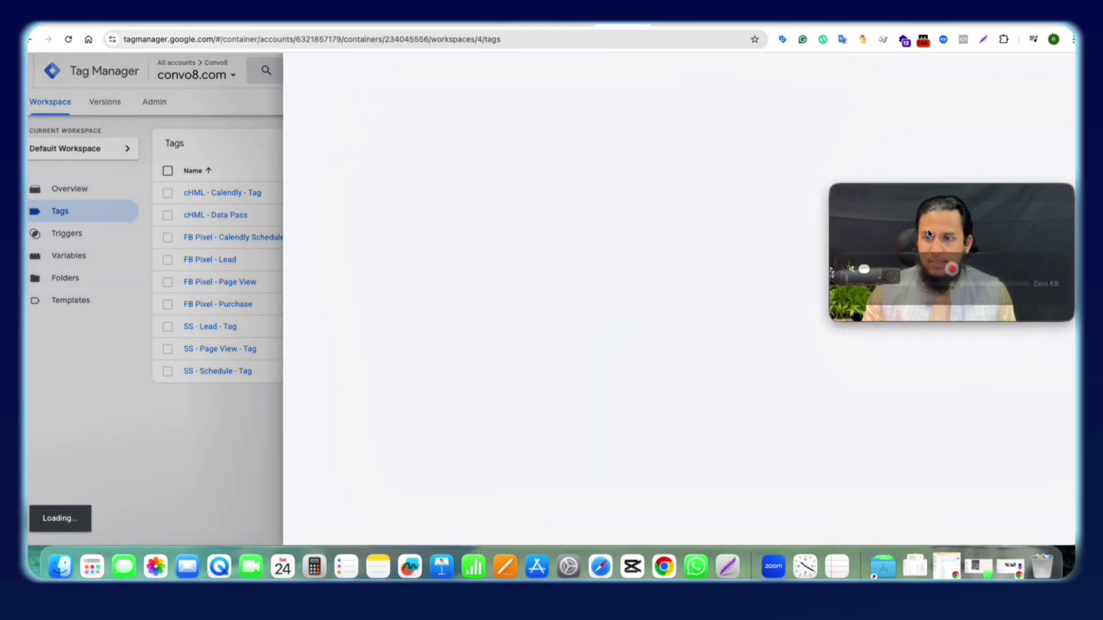
left_click_drag(953, 225, 959, 422)
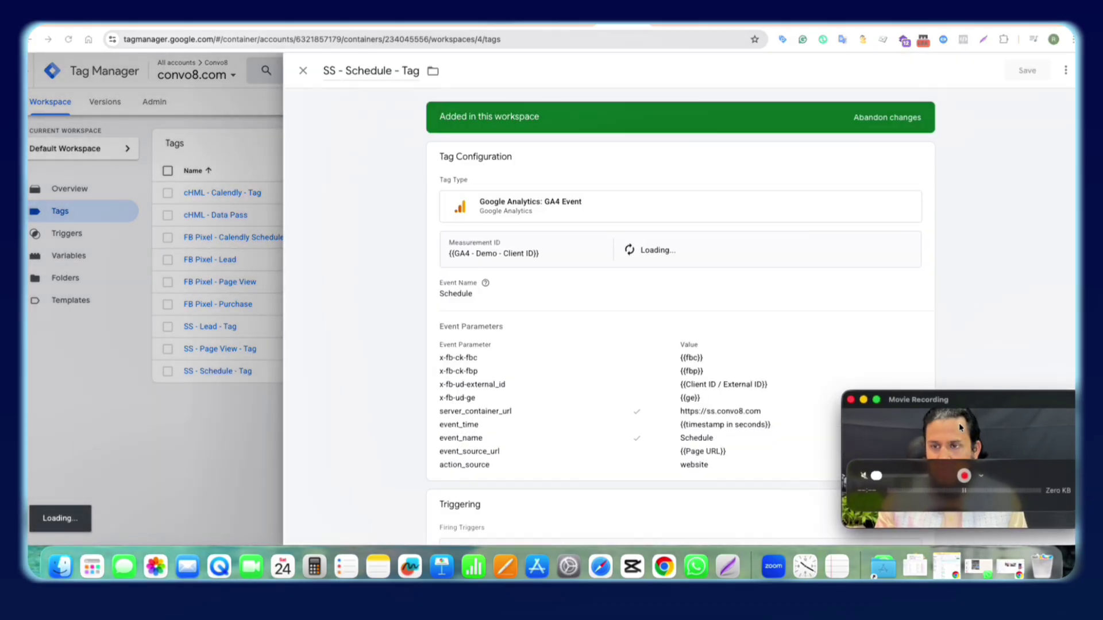
left_click(1065, 71)
left_click(1033, 94)
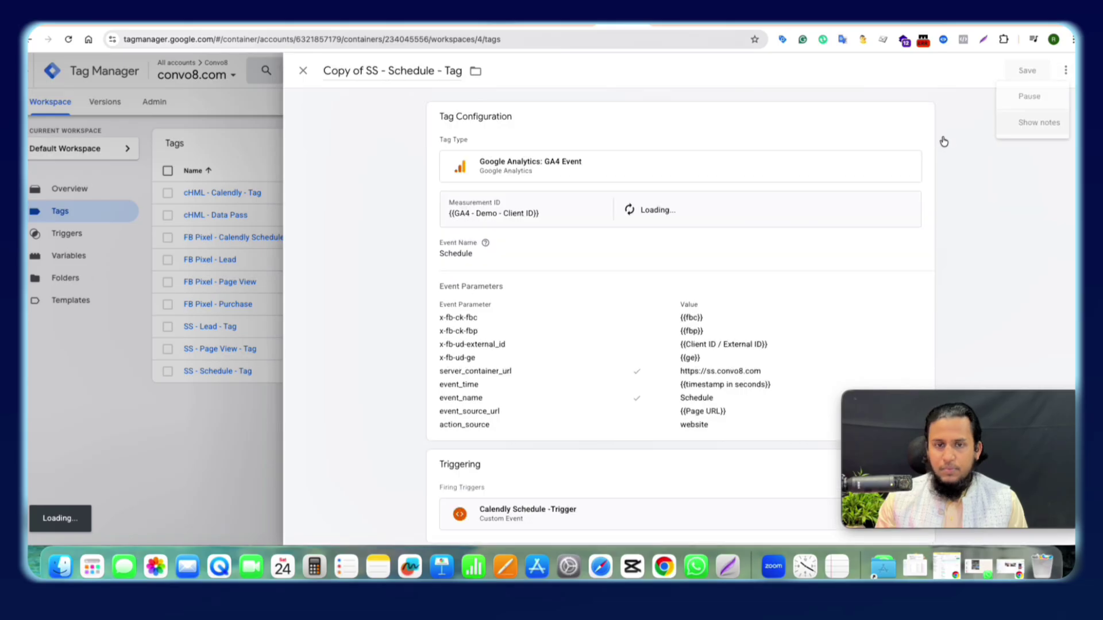
left_click_drag(364, 69, 393, 70)
key("BackSpace")
key("BackSpace")
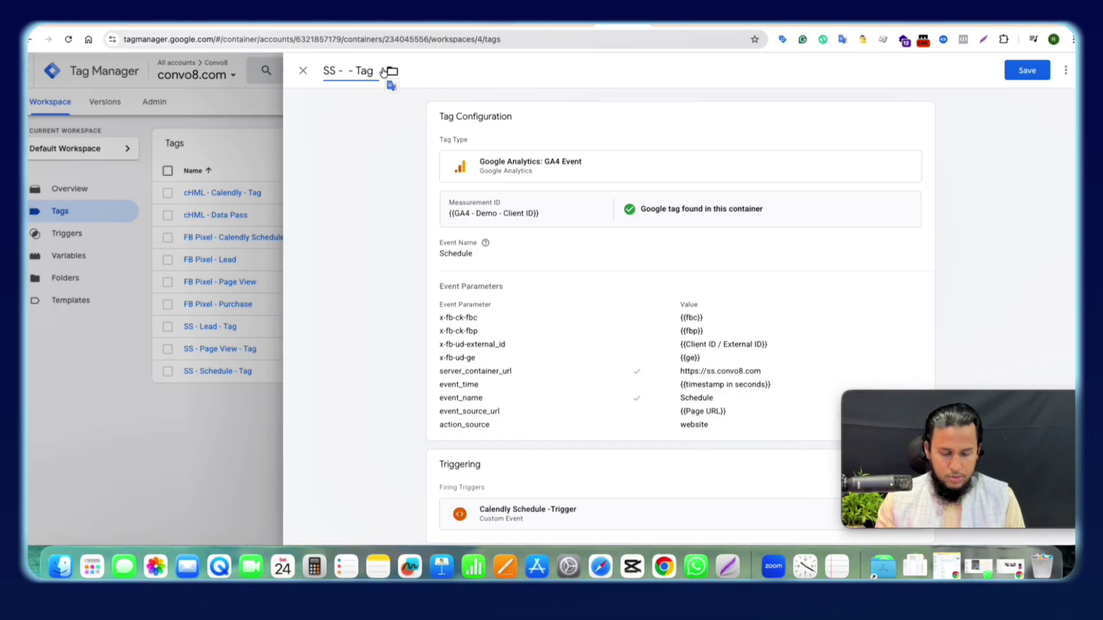
type("Pur")
type("chase")
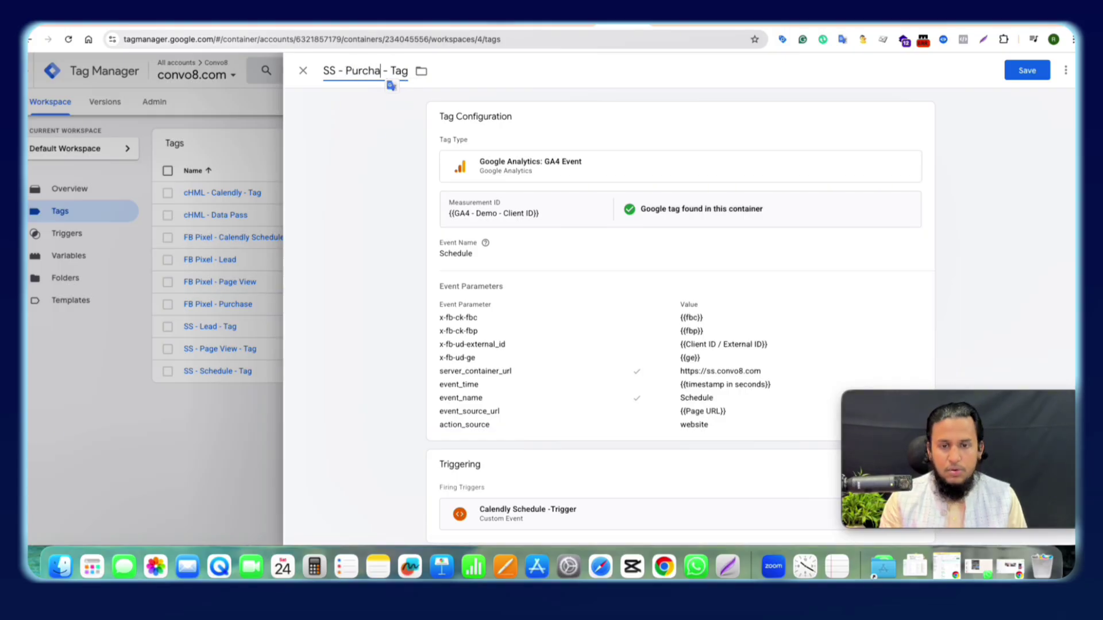
Step: Set the GA4 event name of the SS - Purchase - Tag to purchase and save the tag
left_click(764, 160)
double_click(524, 285)
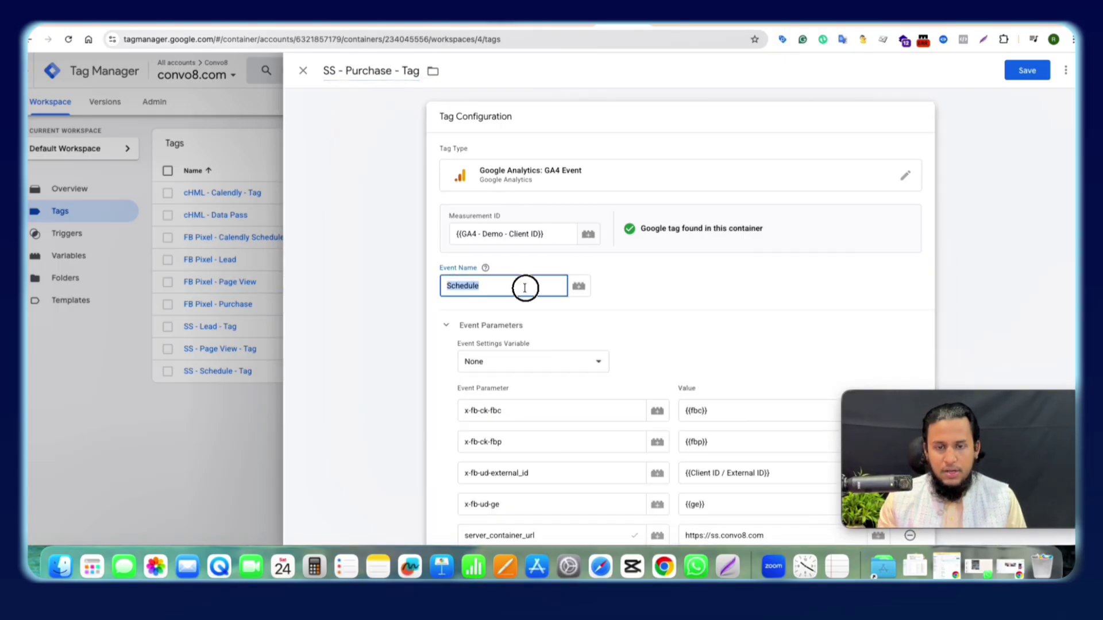
type("purchase")
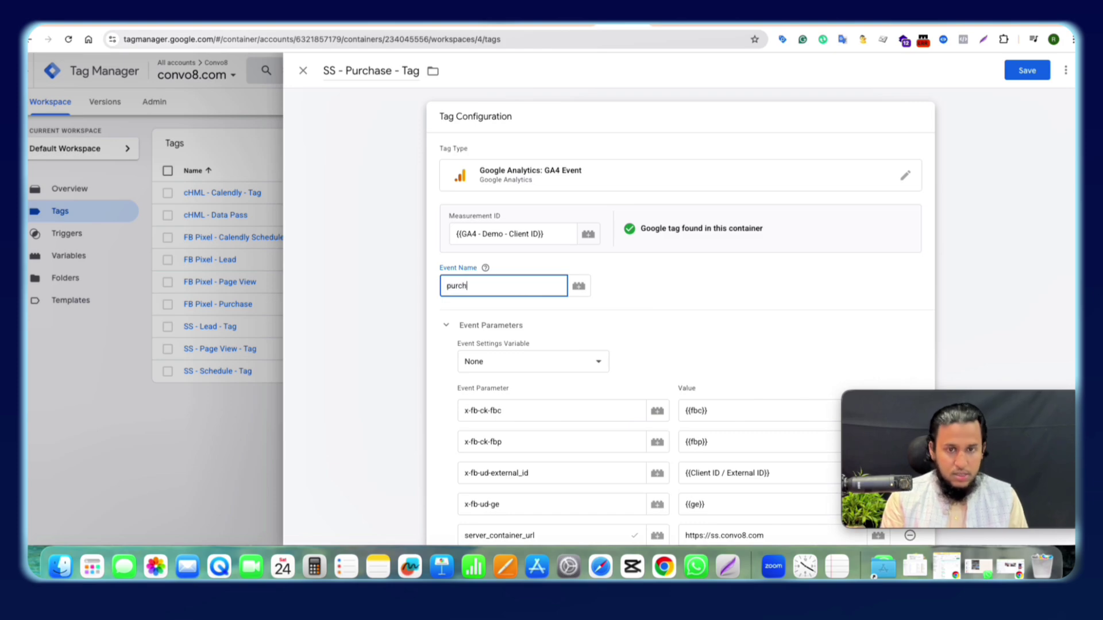
key("BackSpace")
key("BackSpace")
key("BackSpace")
key("BackSpace")
key("BackSpace")
key("BackSpace")
key("BackSpace")
key("BackSpace")
type("purchase")
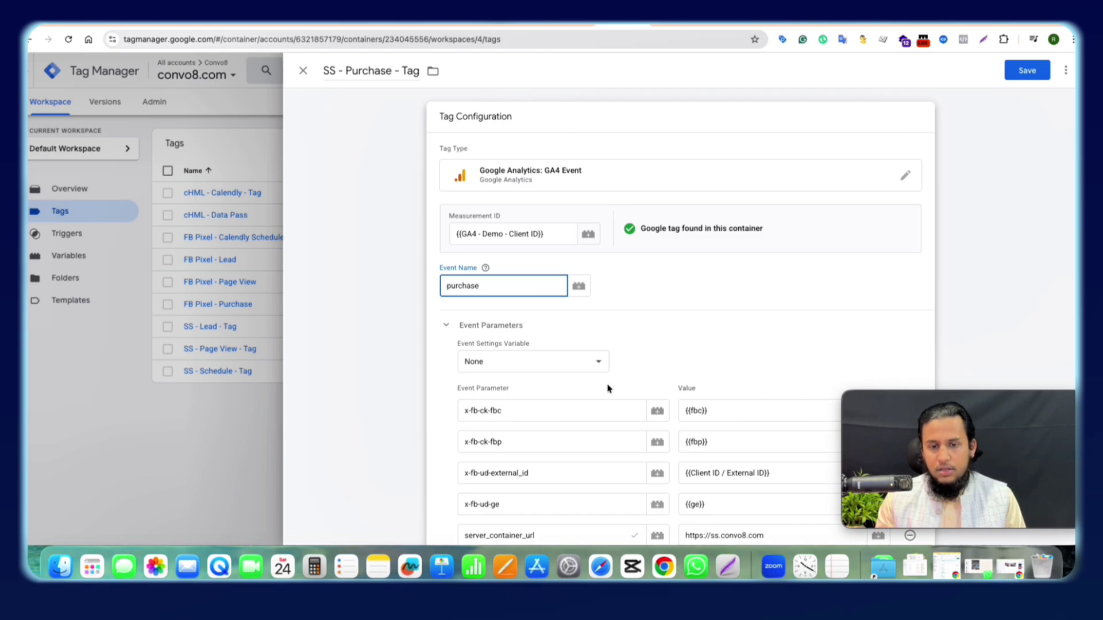
scroll(1069, 344, "down", 10)
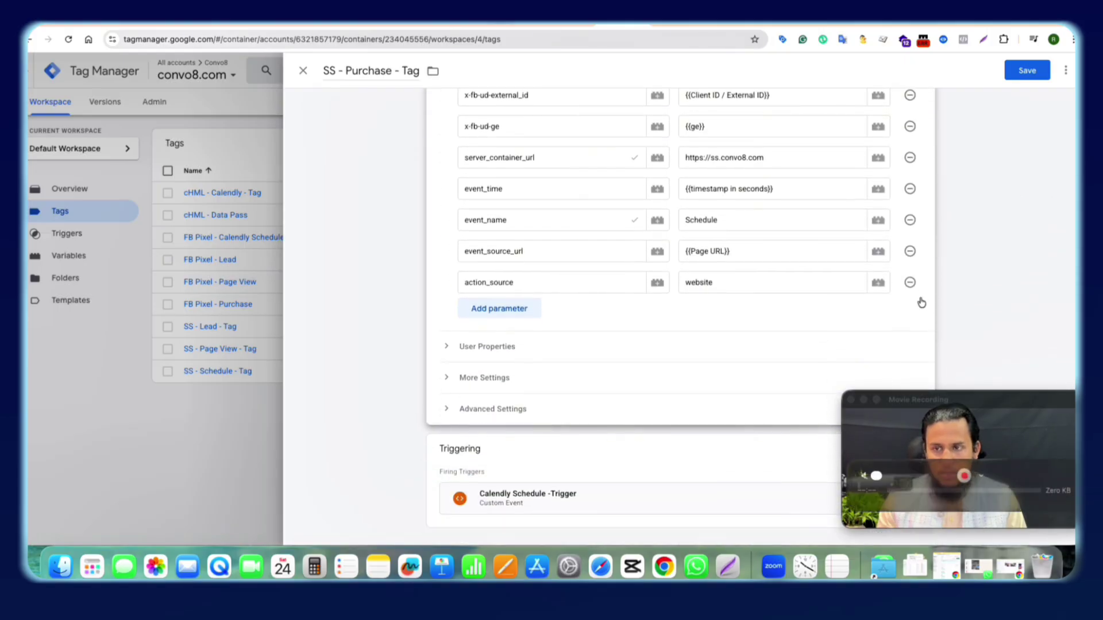
left_click(1026, 70)
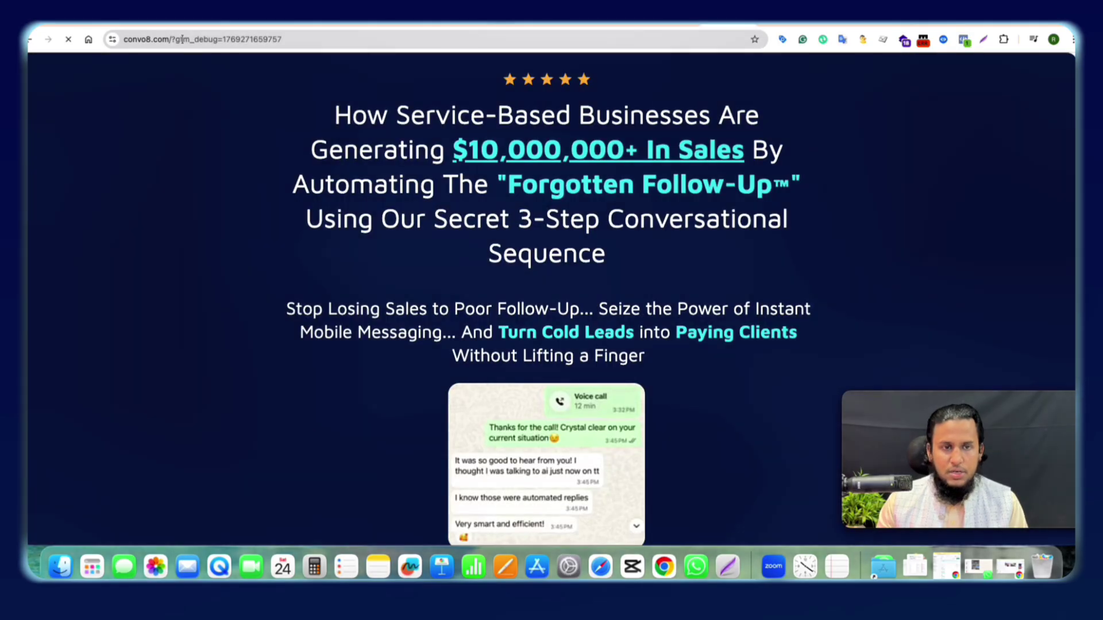
left_click(174, 39)
left_click_drag(197, 39, 308, 39)
key("BackSpace")
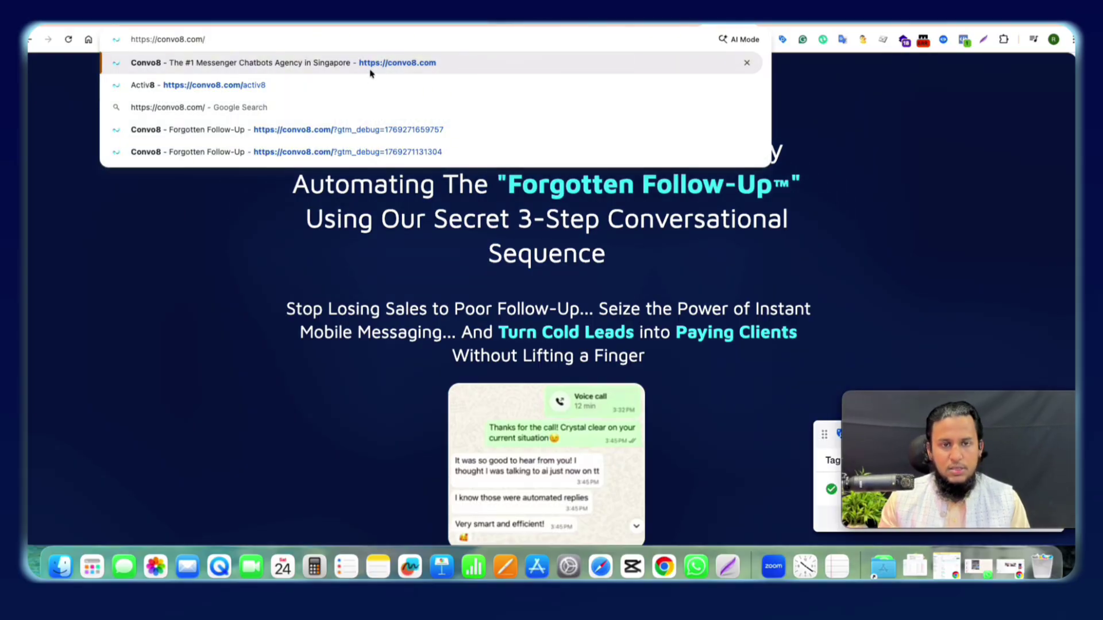
left_click(306, 94)
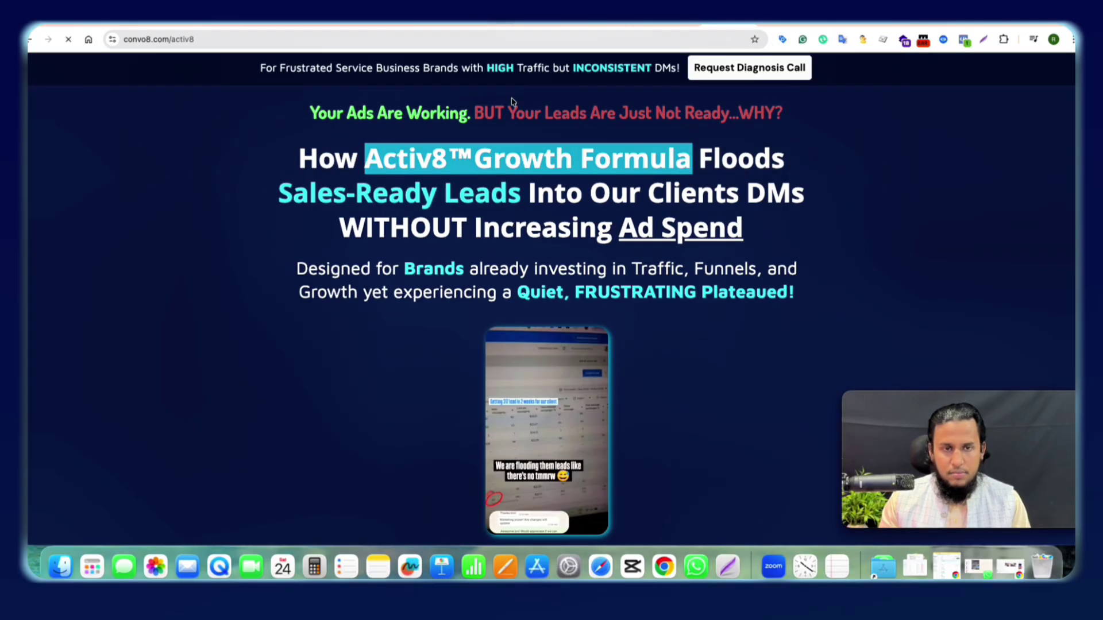
Step: Open the diagnosis call booking form and check the page's events in Meta Pixel Helper
left_click(734, 71)
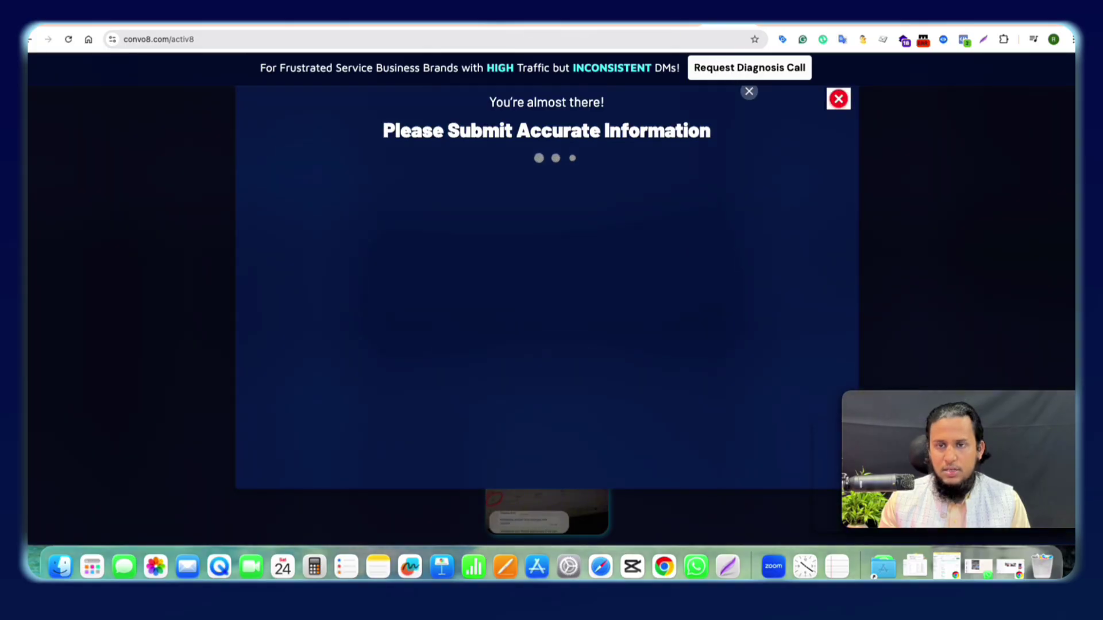
left_click(963, 40)
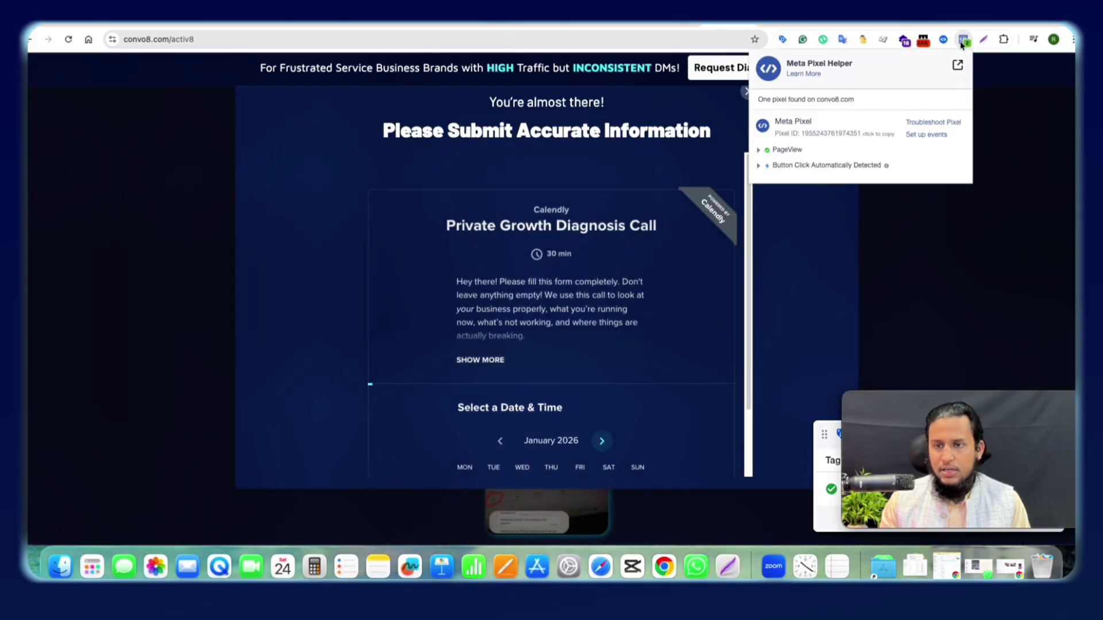
left_click(962, 42)
Step: Collapse the Tag Assistant badge, choose Saturday, January 31 at 9:30am in the Calendly calendar and continue to the details form
scroll(749, 398, "down", 5)
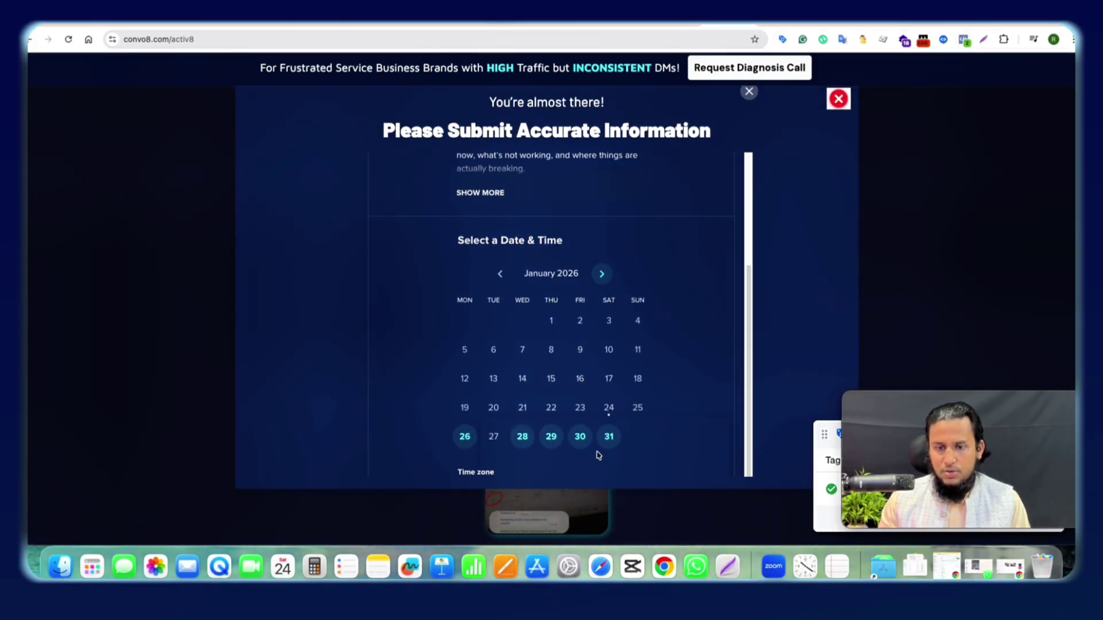
left_click(713, 368)
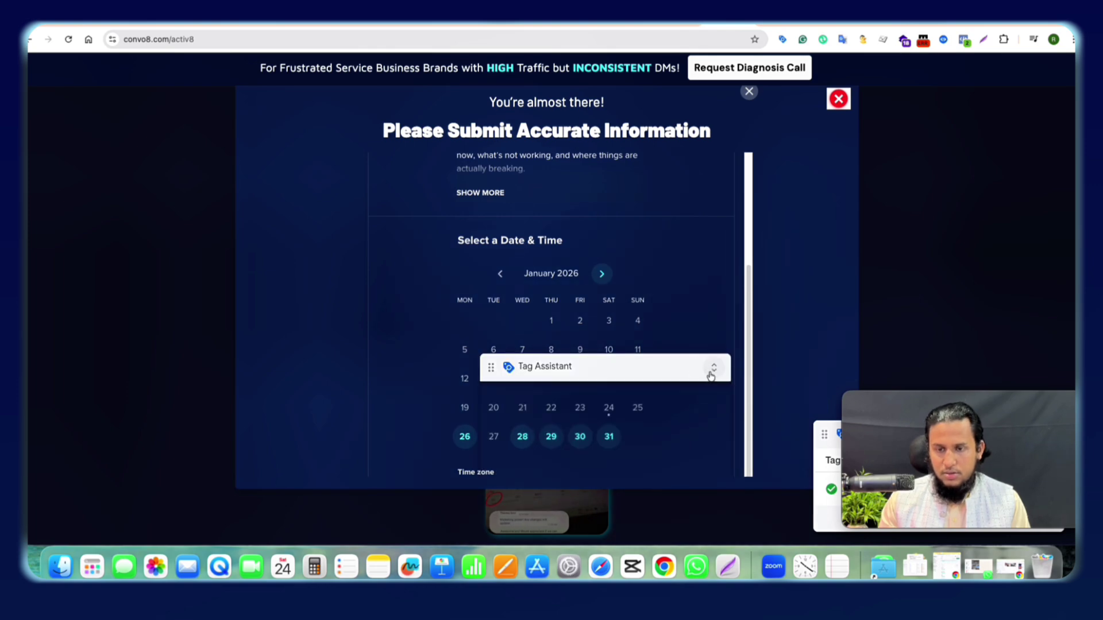
left_click_drag(677, 375, 668, 319)
left_click(608, 436)
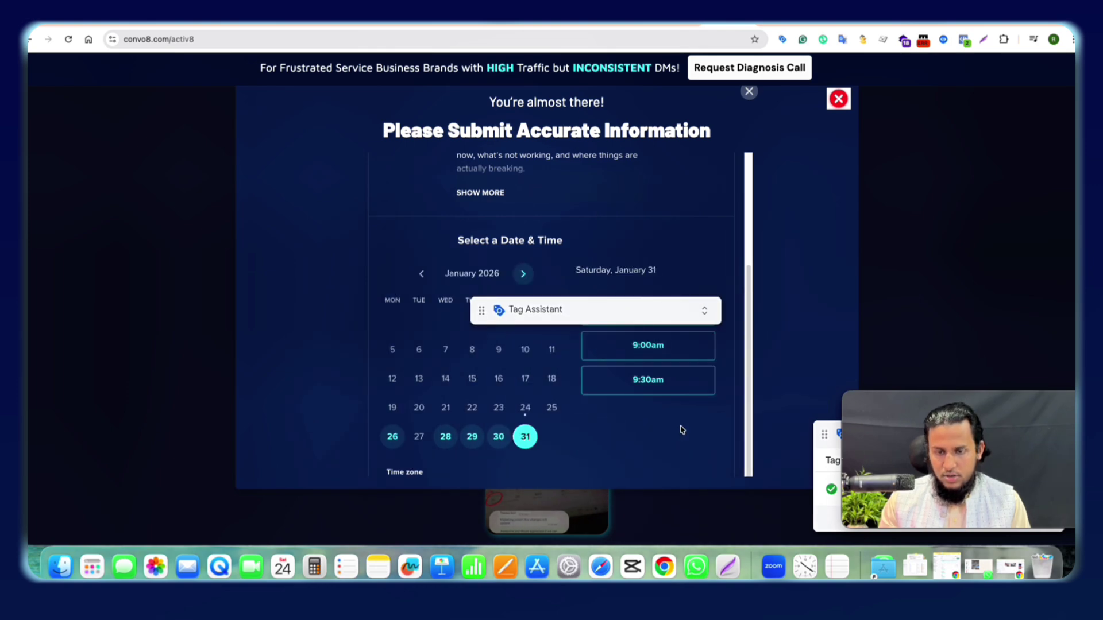
left_click(665, 384)
scroll(755, 386, "down", 1)
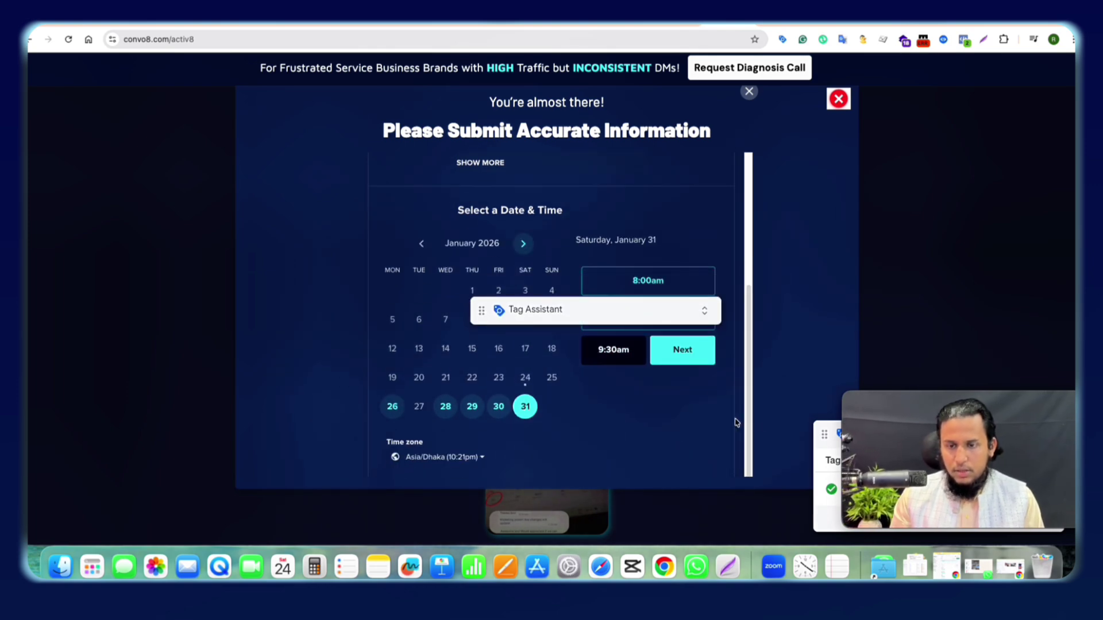
left_click(681, 351)
Step: Enter test as the invitee's name and fill in the suggested test e-mail
left_click_drag(747, 231, 722, 270)
left_click(476, 190)
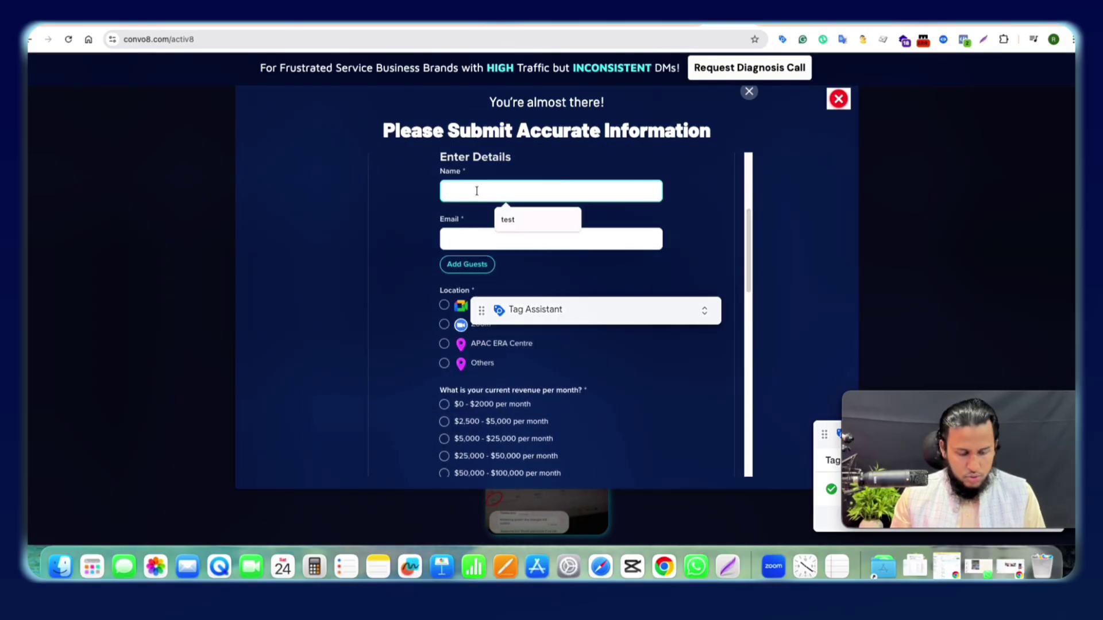
type("test")
left_click(451, 235)
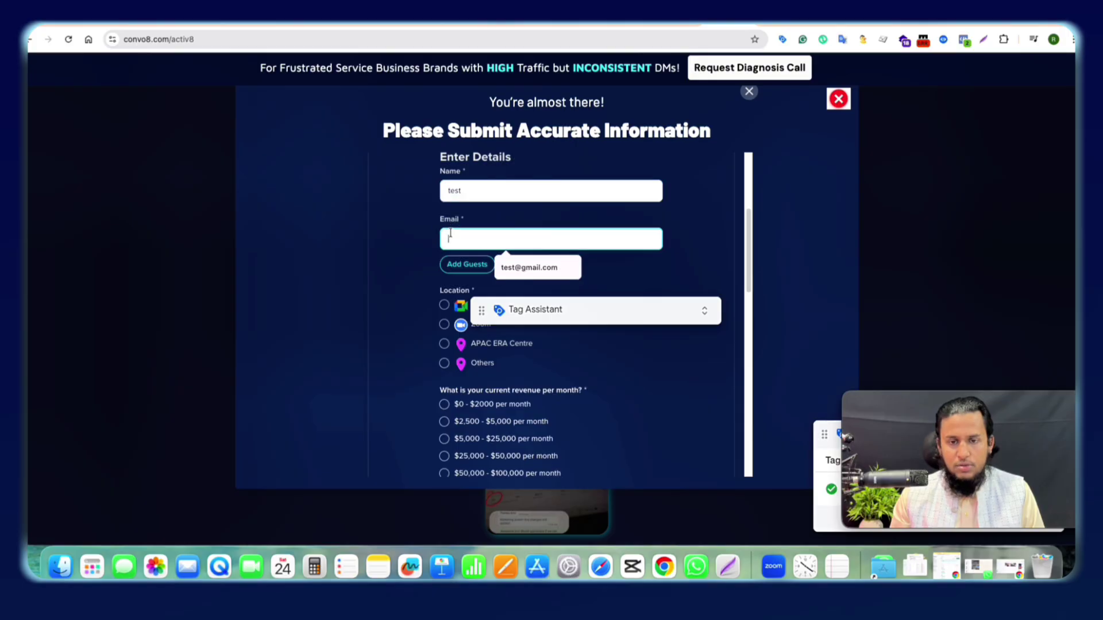
left_click(536, 265)
Step: Choose Zoom as the location, $0 - $2000 as the current monthly revenue and $100 - $300 as the ads spending
left_click_drag(742, 244, 726, 271)
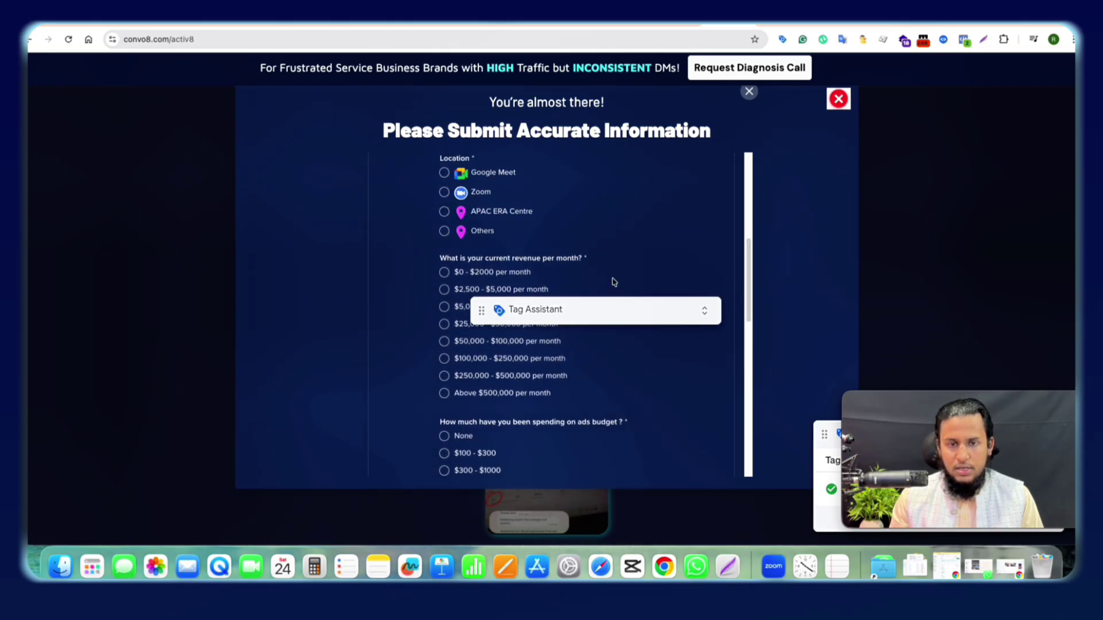
left_click(443, 193)
left_click(466, 464)
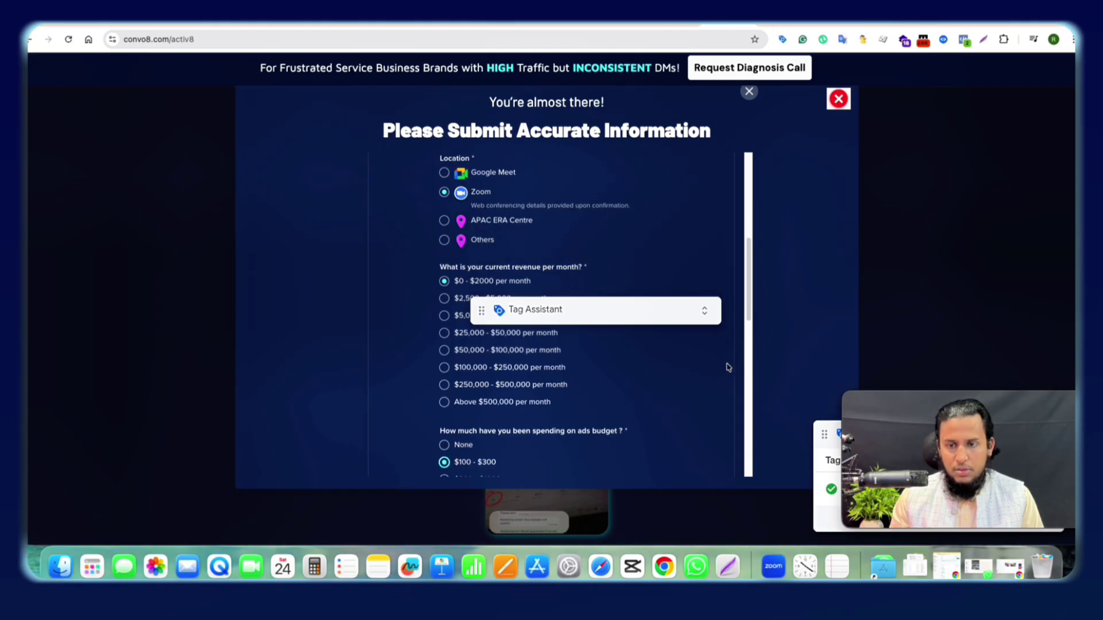
Step: Answer the target revenue question with test, the timeframe with 1 - 3 Months and the marketing focus with Getting more visibility
left_click_drag(750, 314, 743, 386)
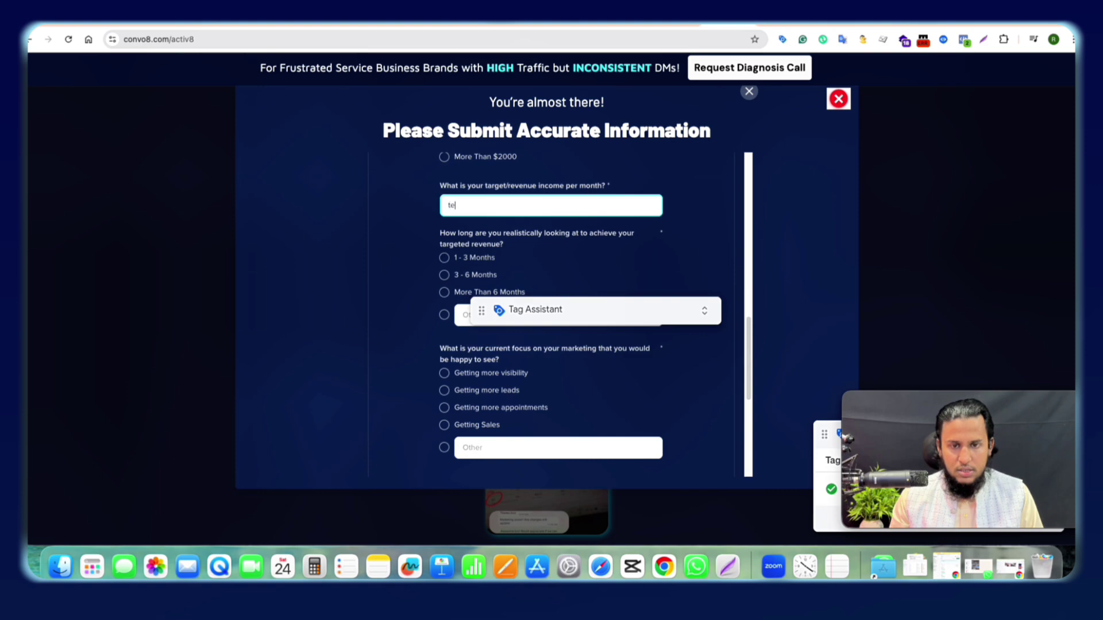
left_click(577, 262)
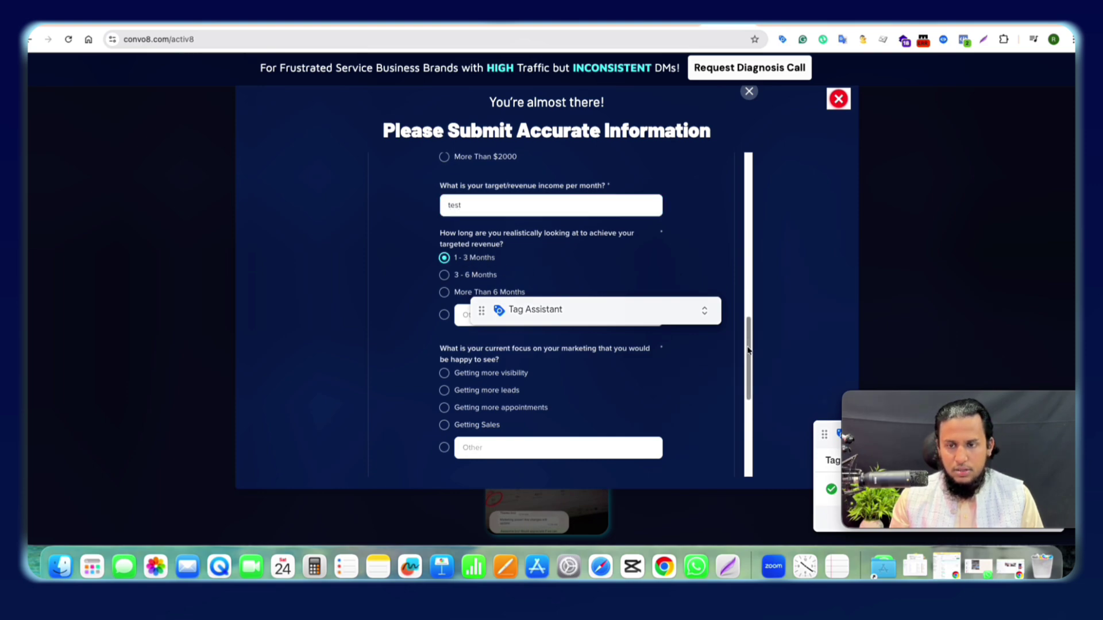
scroll(747, 347, "down", 5)
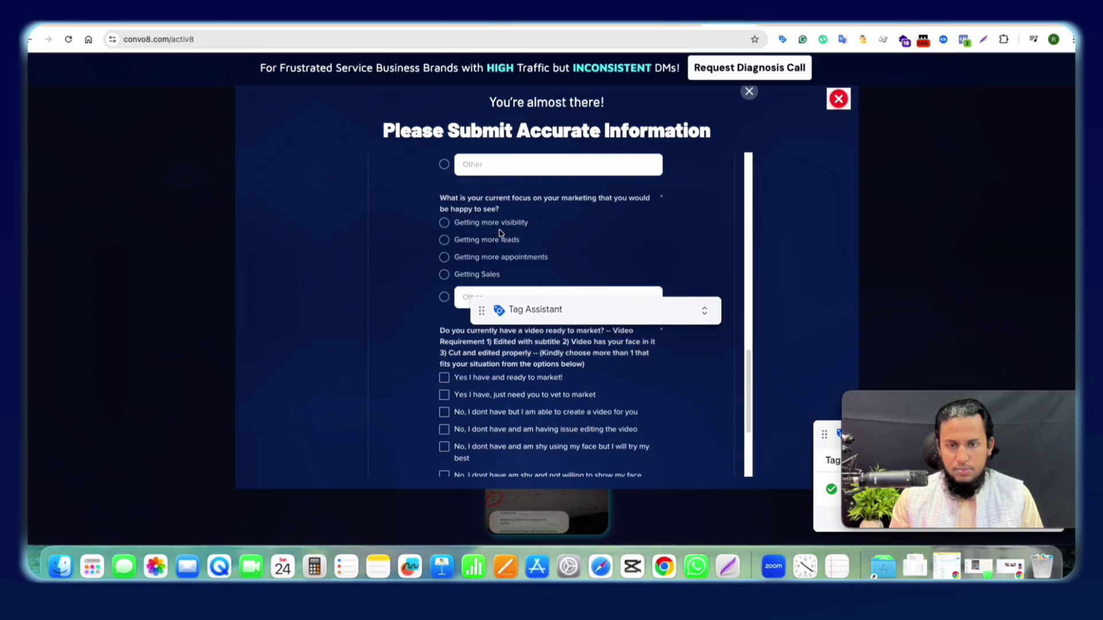
left_click(492, 223)
Step: Tick "Yes I have and ready to market!" for the video question and choose Less Than $300 as the monthly ads budget
left_click_drag(747, 371, 747, 418)
left_click(445, 196)
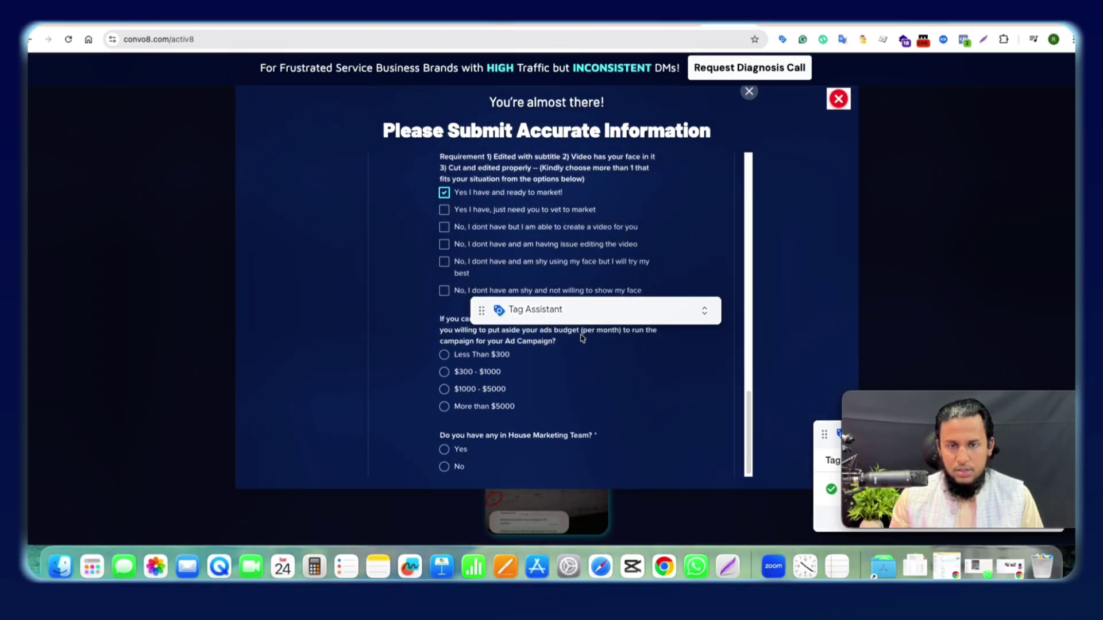
left_click(445, 355)
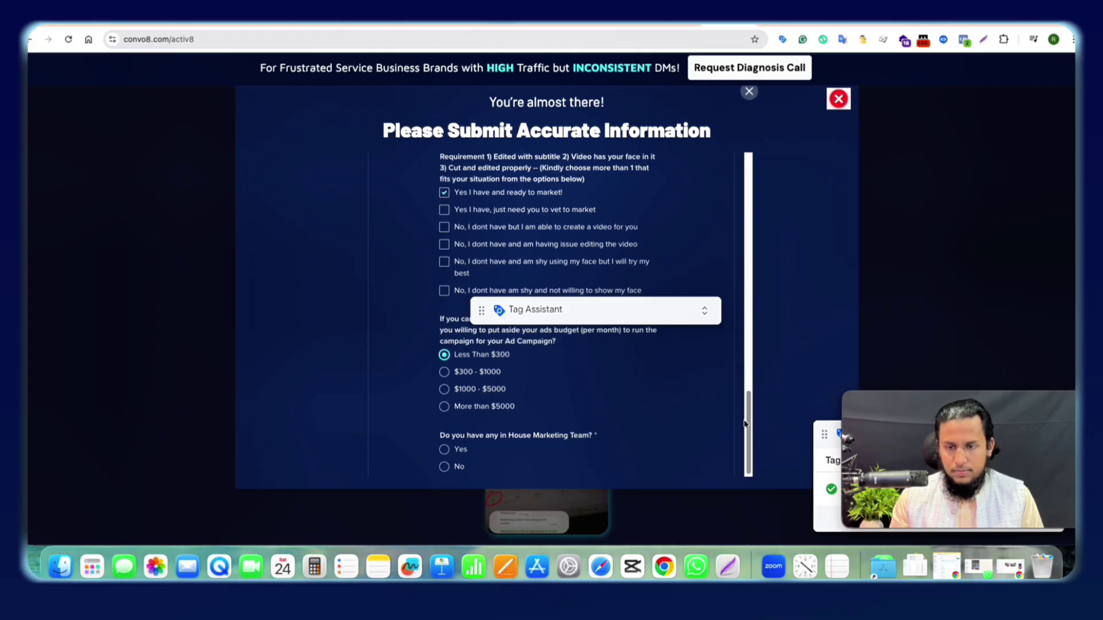
Step: Answer Yes to having an in-house marketing team, and enter test for both the biggest obstacle and the agreement question
left_click_drag(744, 423, 748, 475)
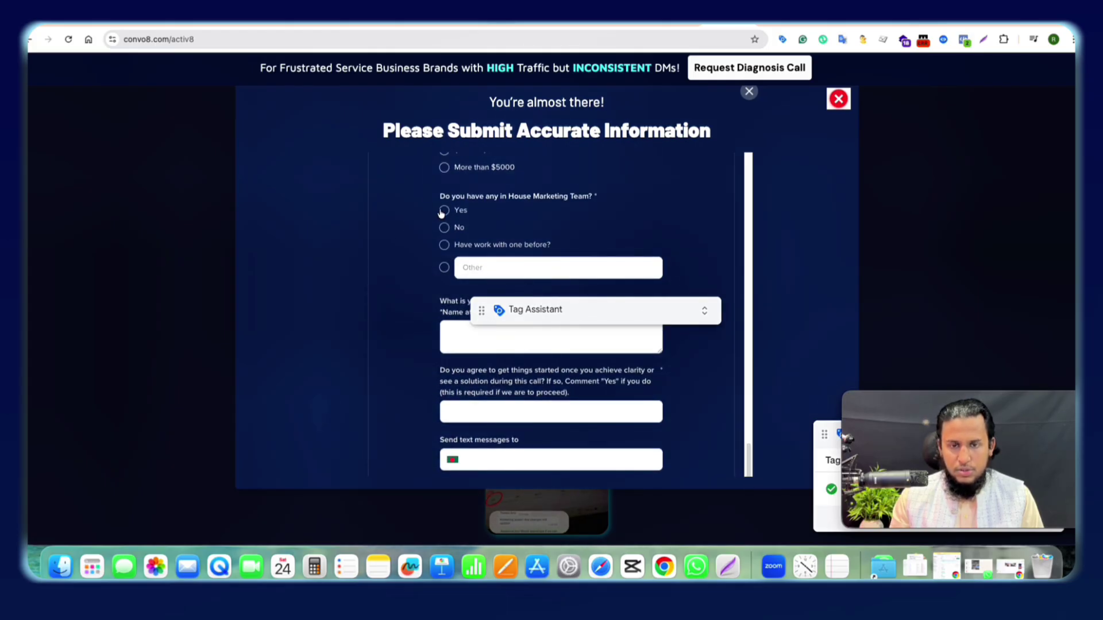
left_click(455, 339)
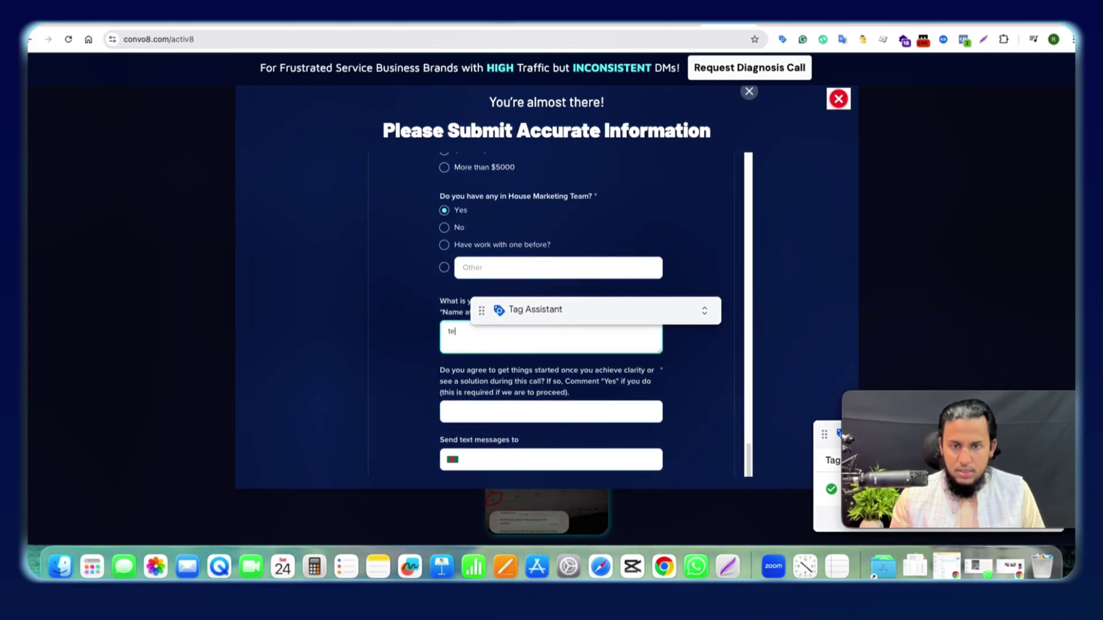
left_click(487, 410)
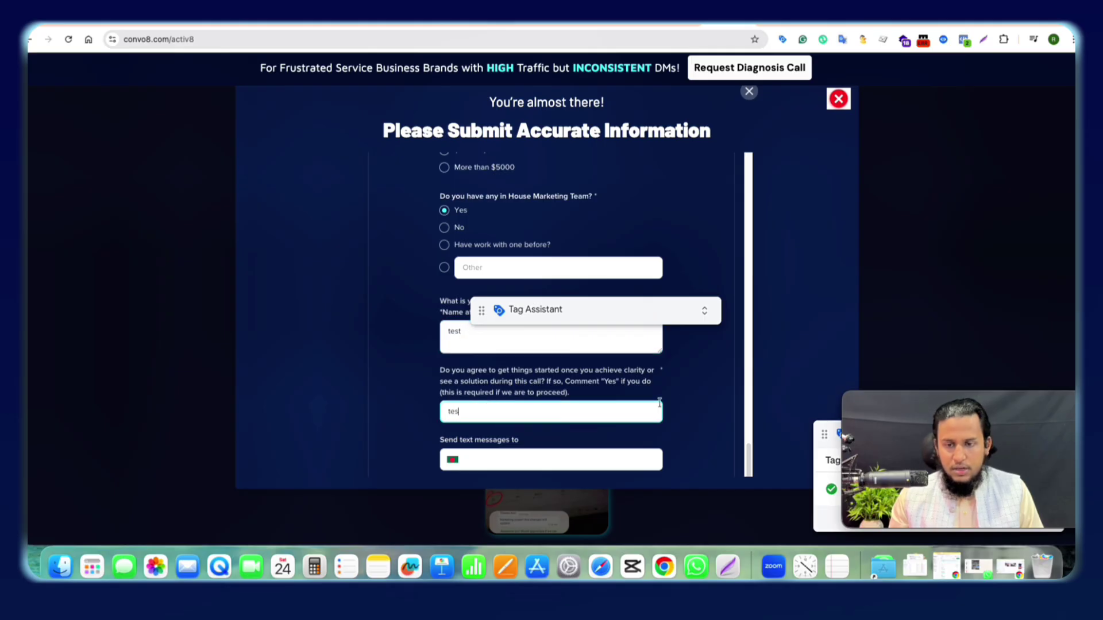
Step: Submit the completed booking form to schedule the Calendly event
left_click_drag(749, 456, 748, 475)
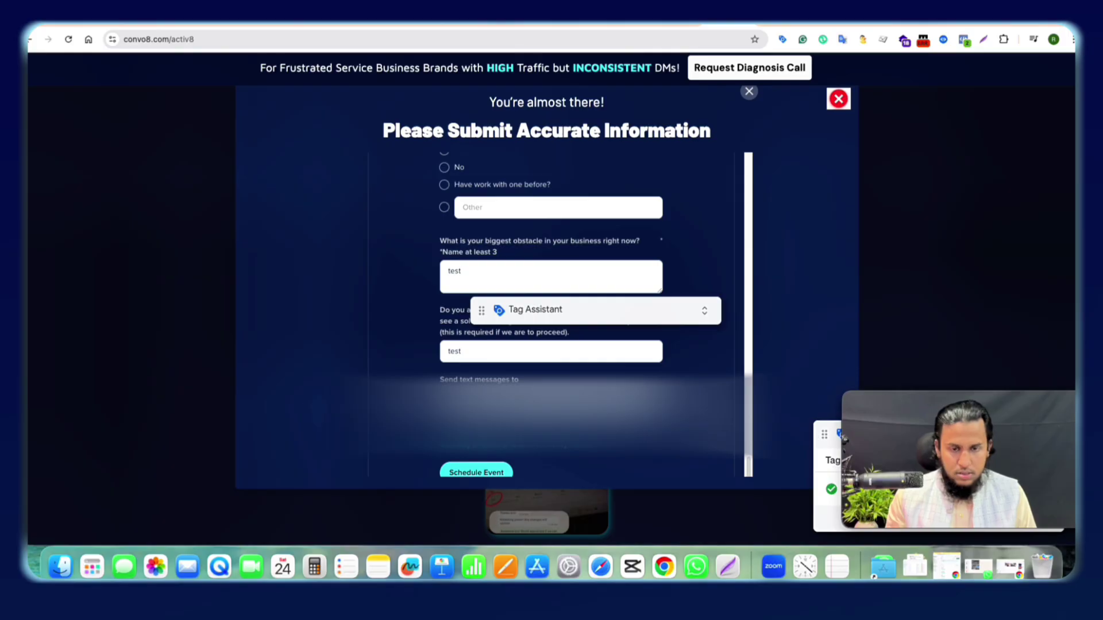
left_click(493, 472)
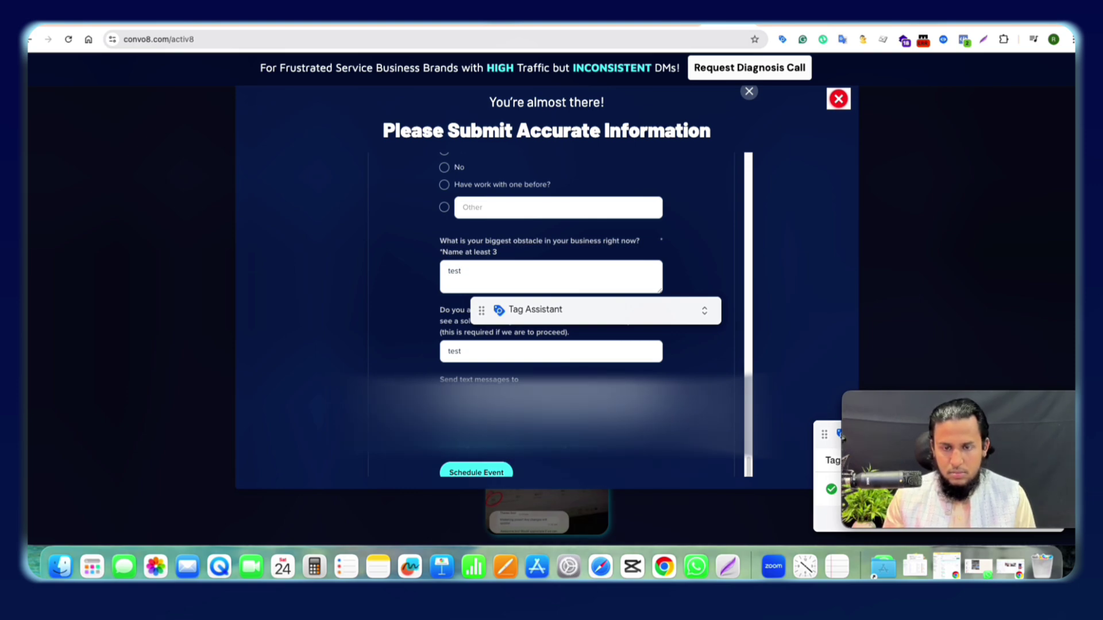
left_click(480, 472)
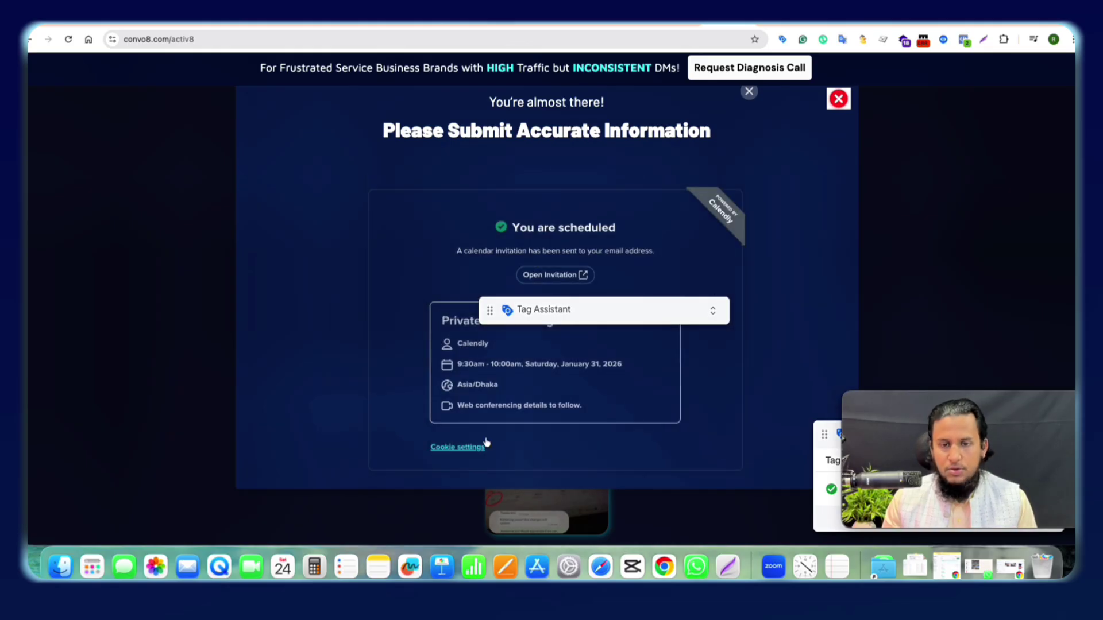
Step: Check in Meta Pixel Helper which pixel events fired on the page after the booking, including Purchase
left_click(963, 40)
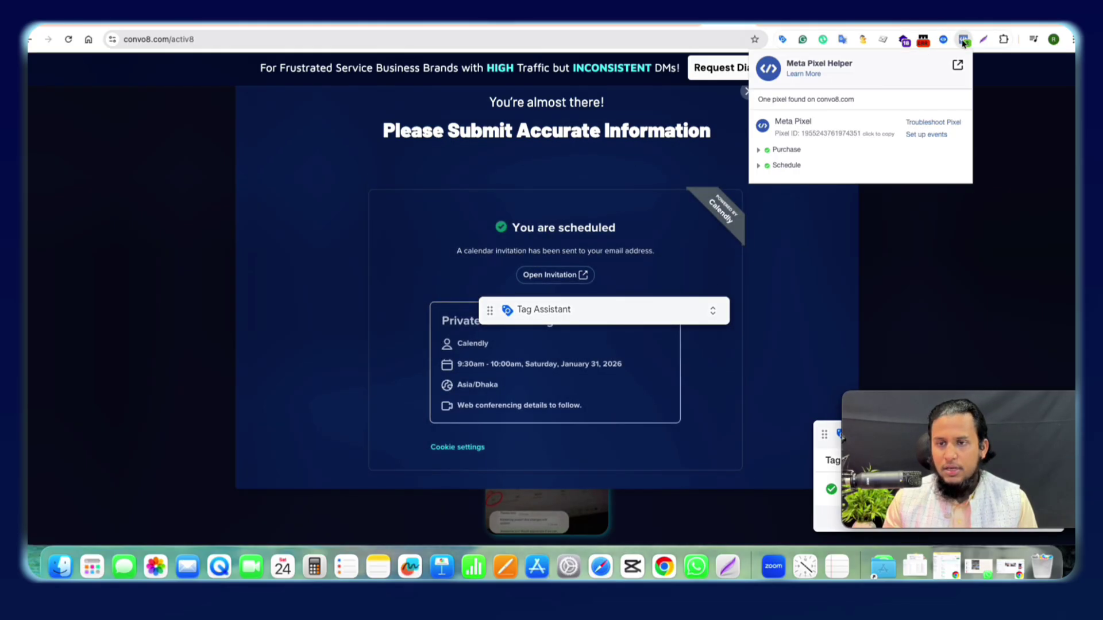
left_click(769, 150)
left_click(770, 150)
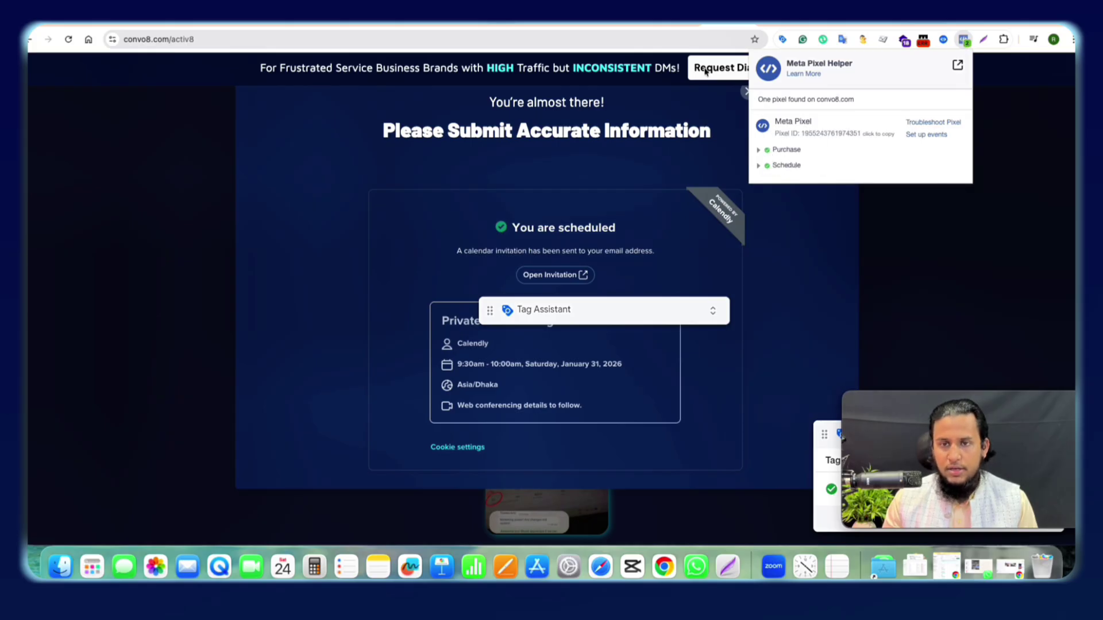
Step: Review the fired tags for the container in the Tag Assistant summary, and return to the Tag Manager tag list
left_click(666, 25)
left_click(524, 264)
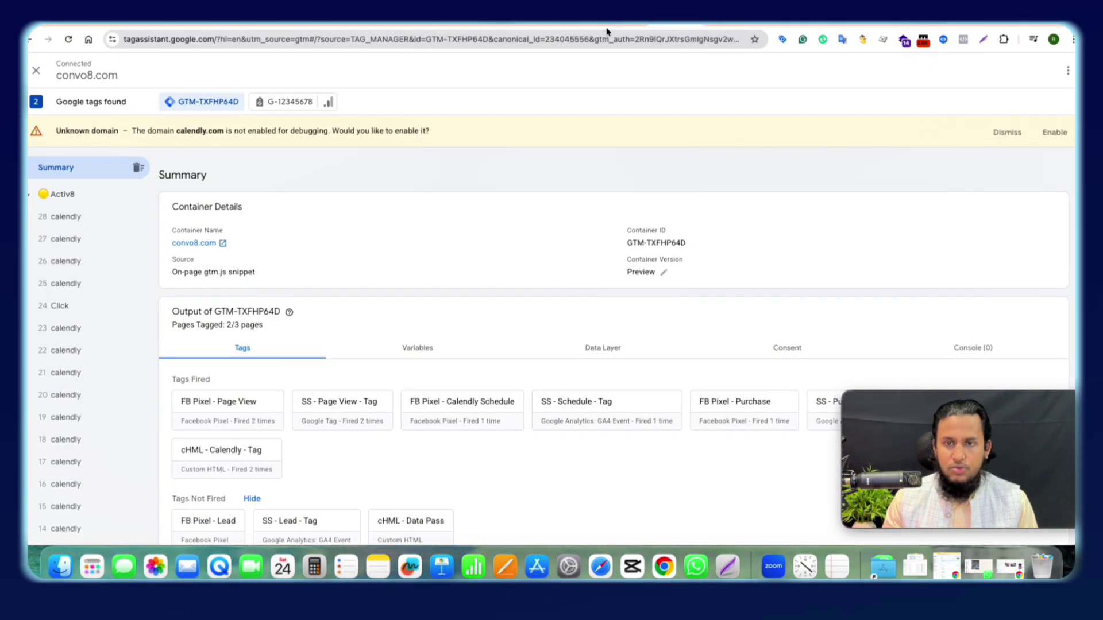
left_click(609, 27)
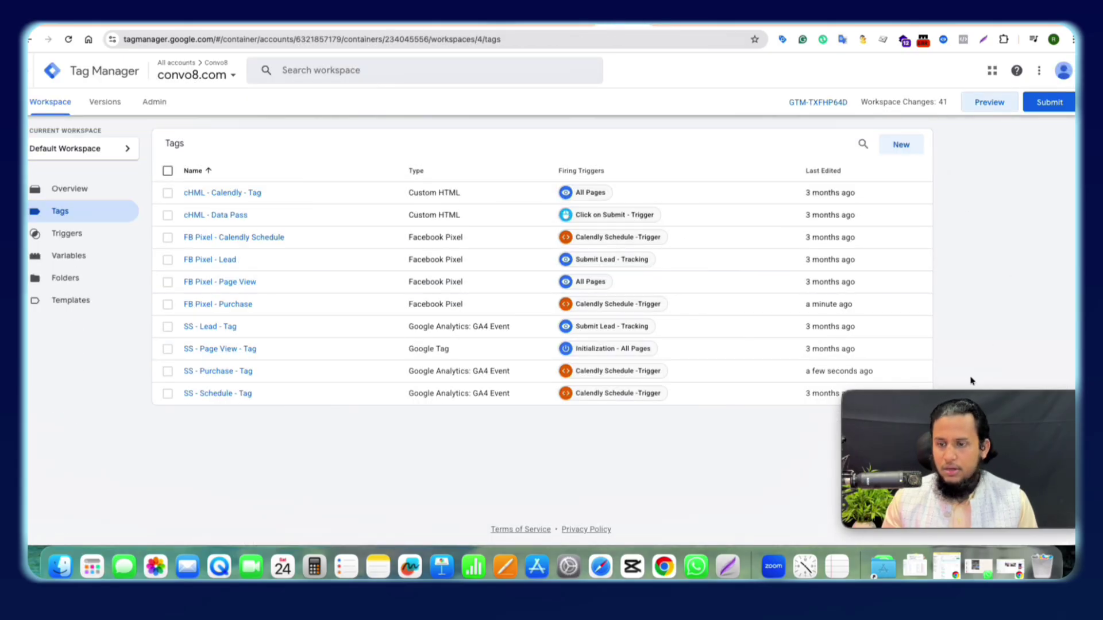
mouse_move(981, 458)
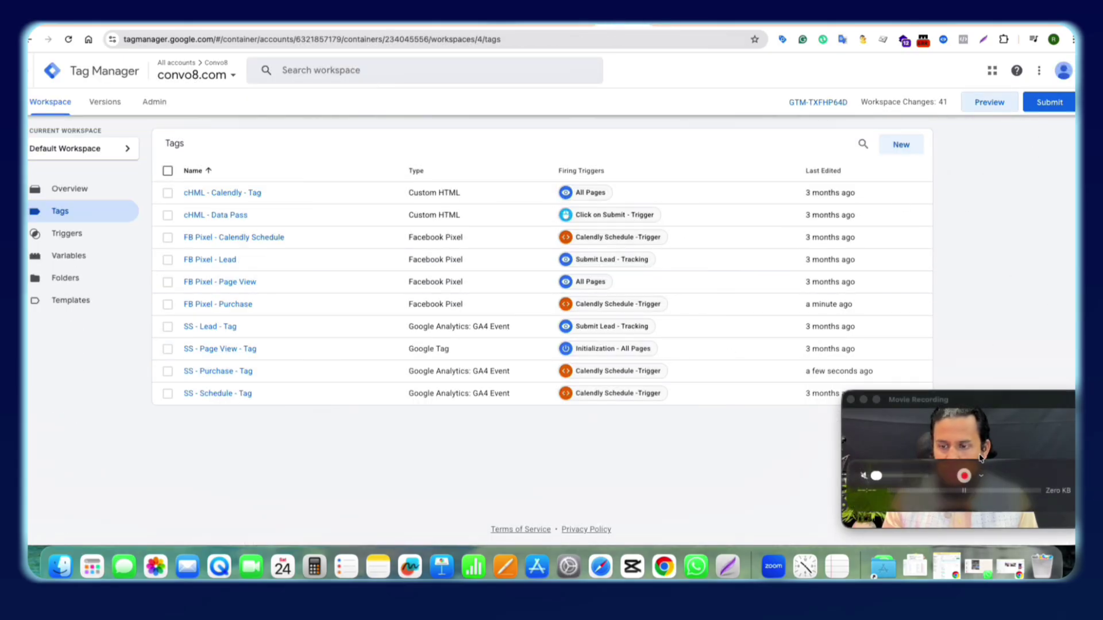